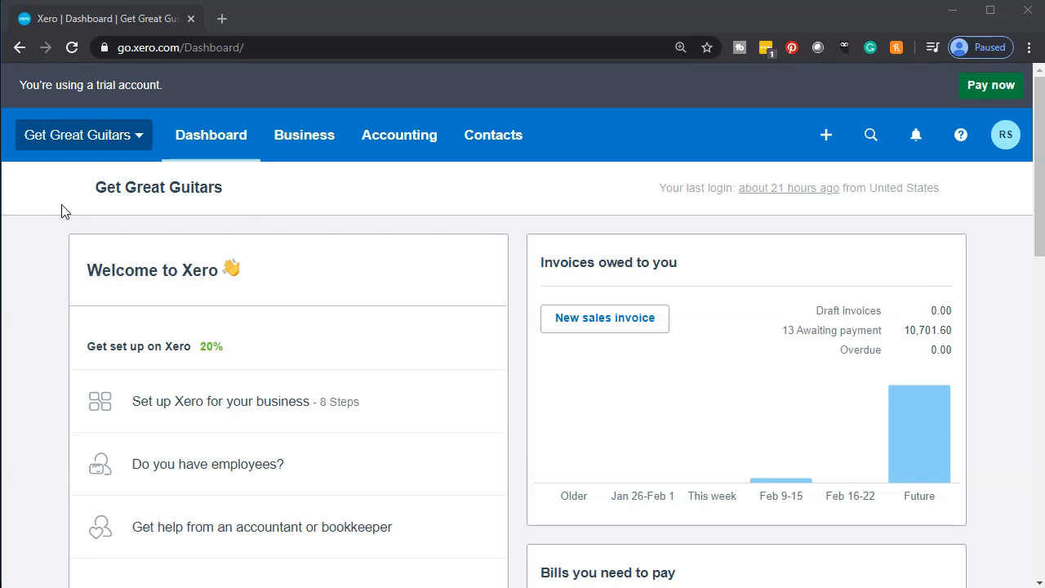
- Open the Balance Sheet report and run it as of Feb 29, 2020
left_click(383, 153)
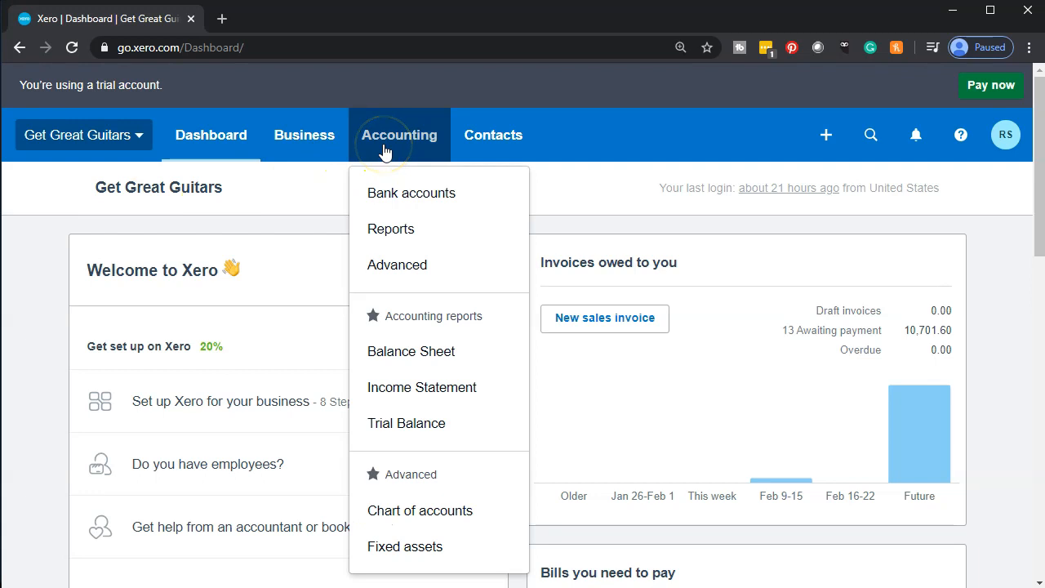
left_click(419, 357)
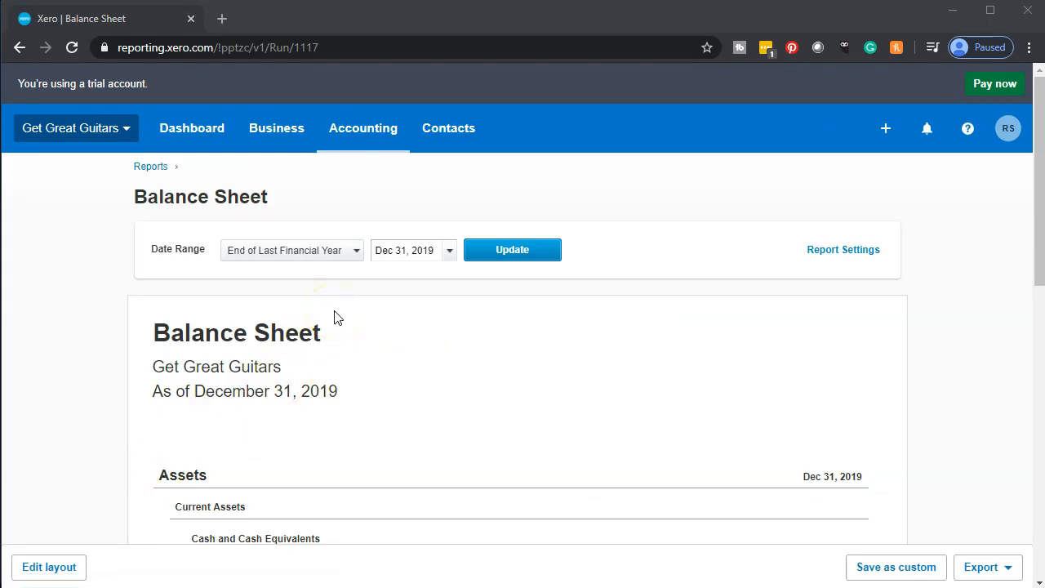
left_click(450, 258)
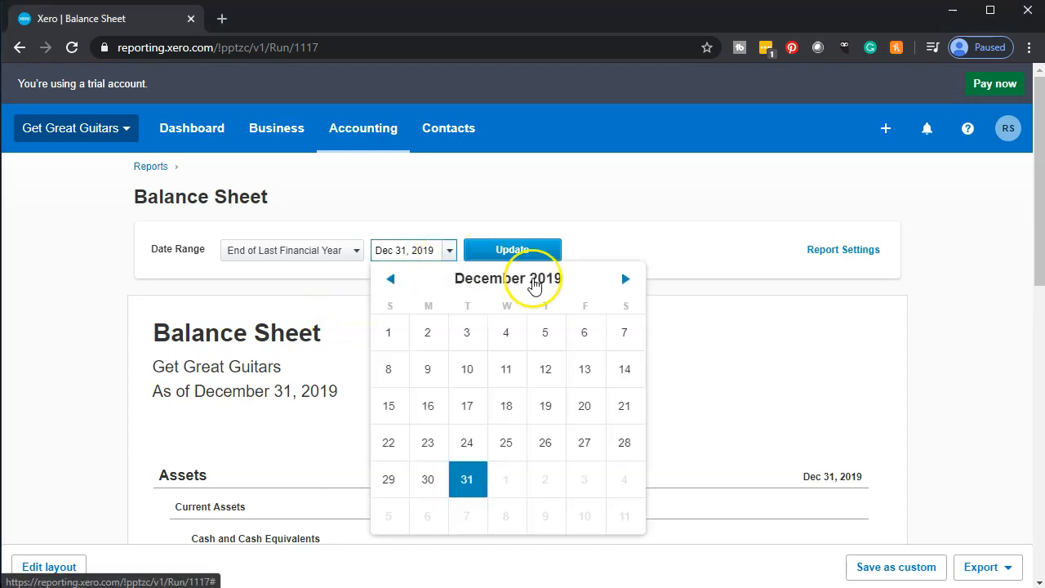
left_click(625, 280)
left_click(626, 280)
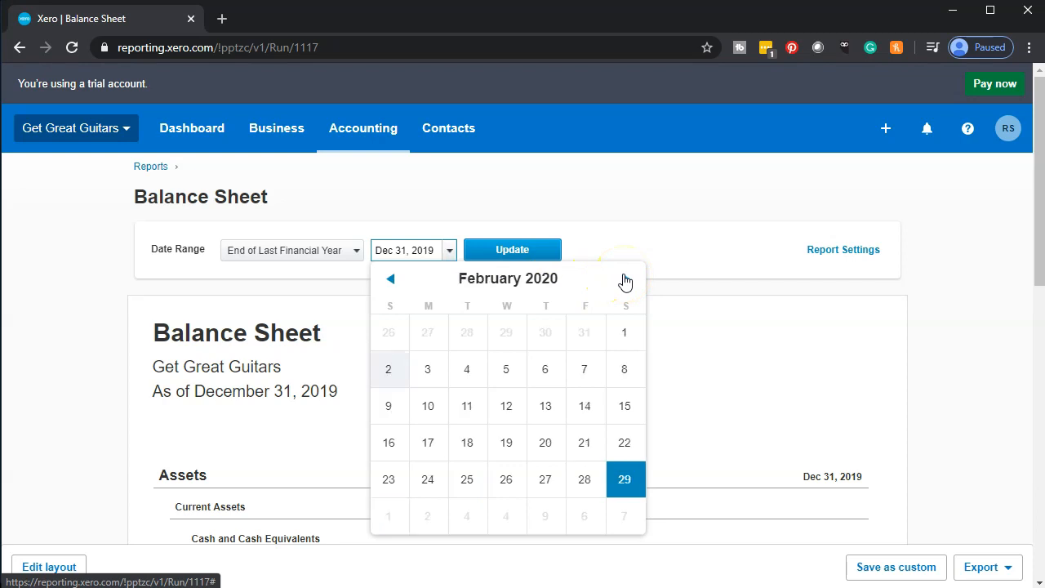
left_click(629, 488)
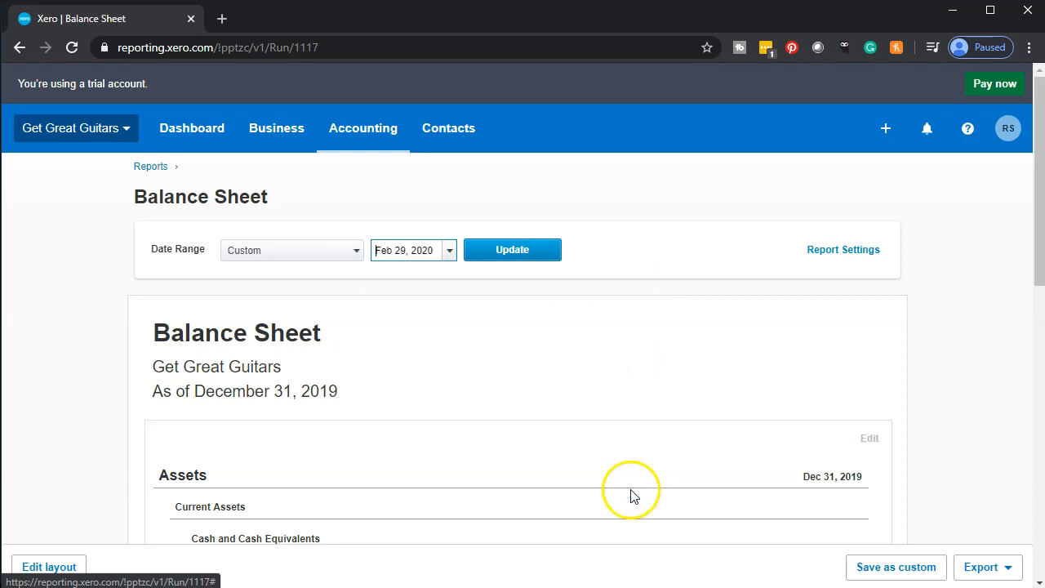
left_click(531, 256)
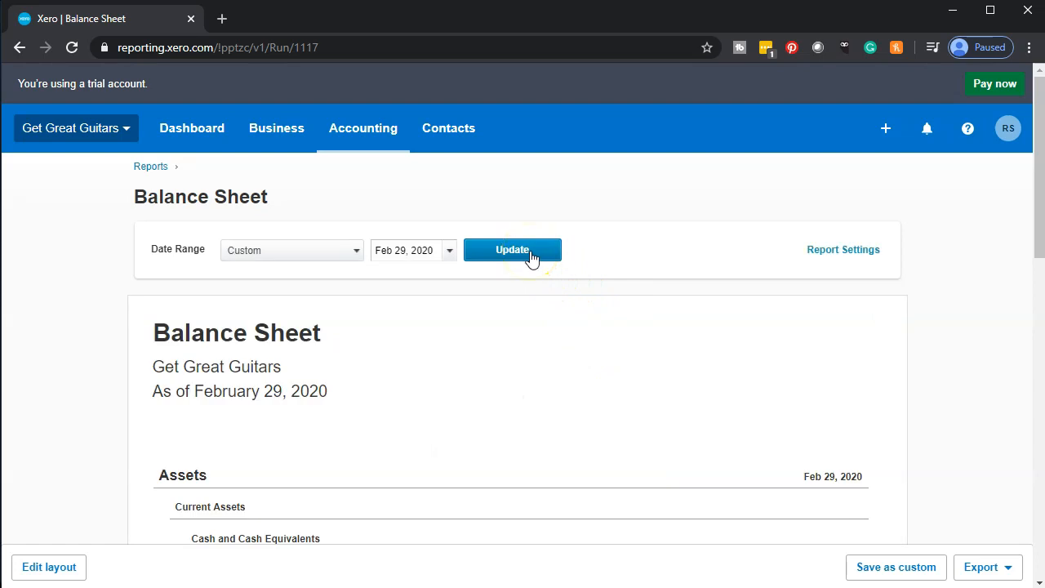
- Examine the report settings for date range, period comparison, accounting basis and decimals, and update the report
scroll(207, 351, "down", 1)
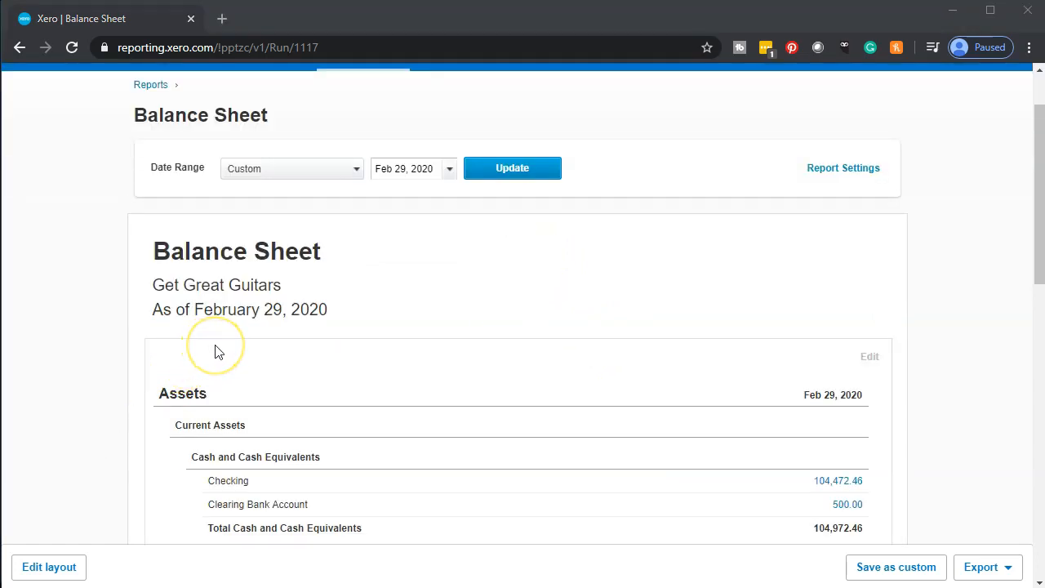
key("ctrl+plus")
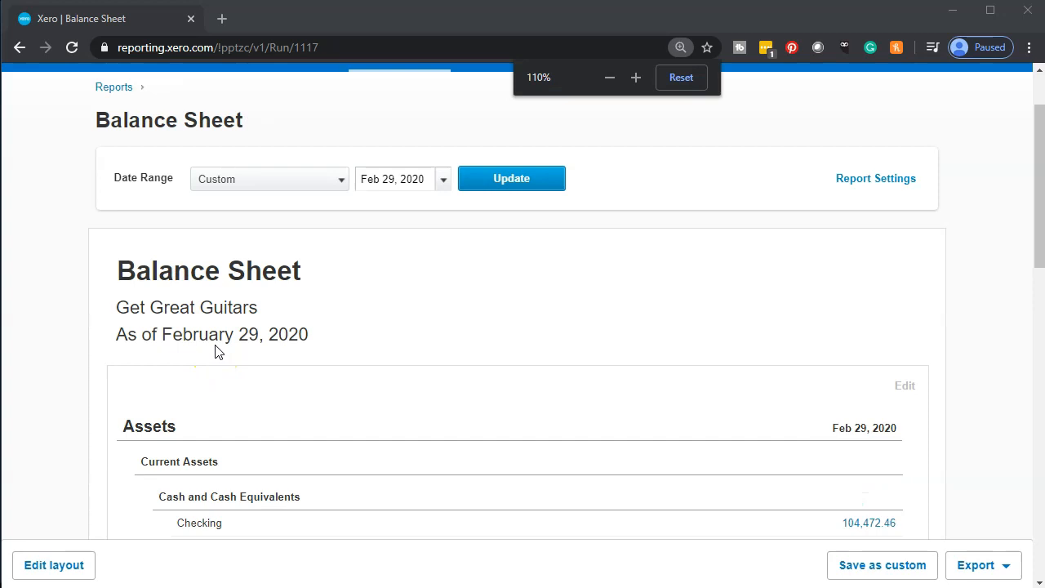
key("ctrl+plus")
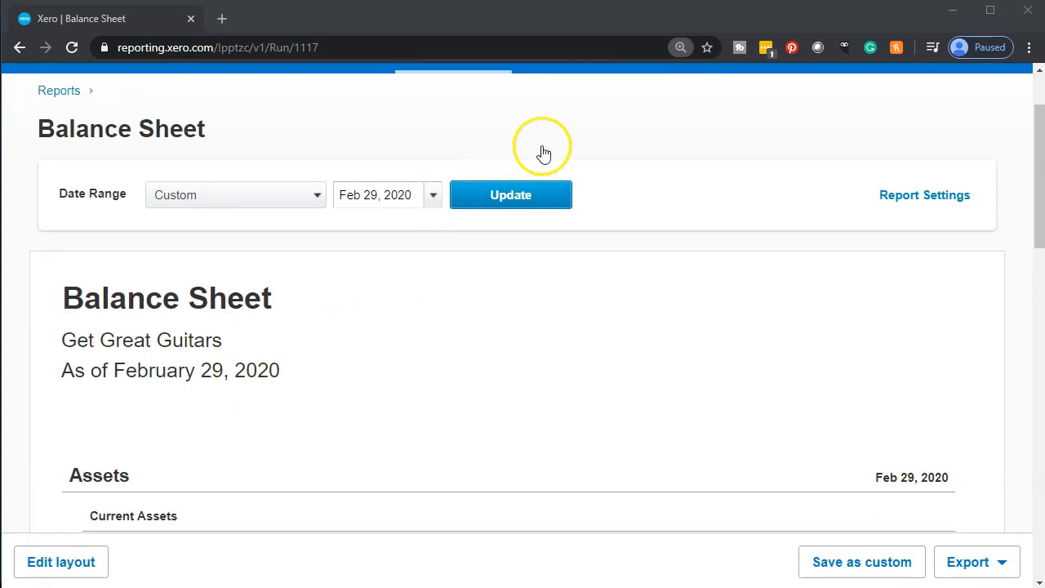
left_click(898, 201)
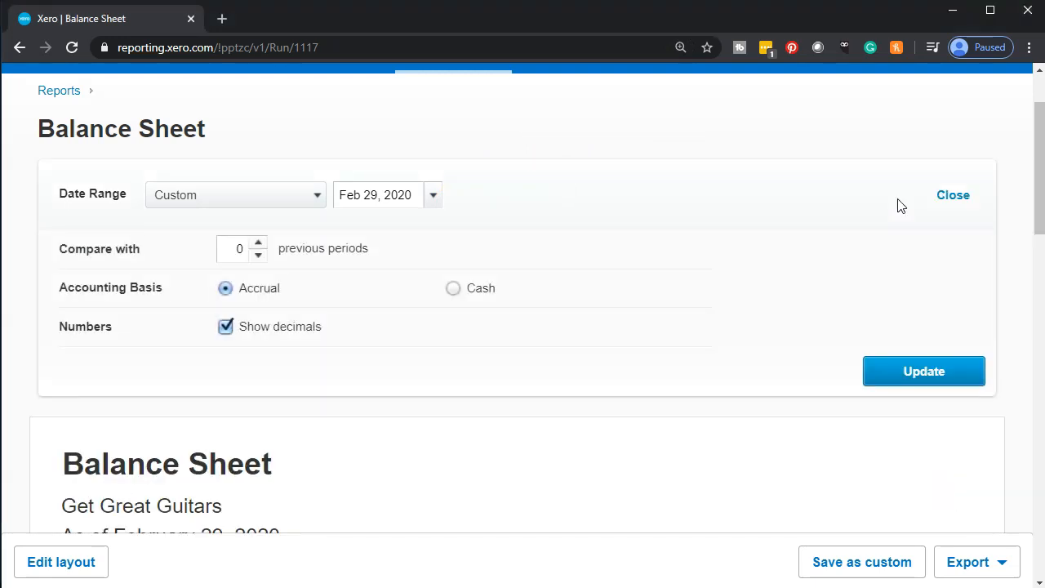
left_click(311, 206)
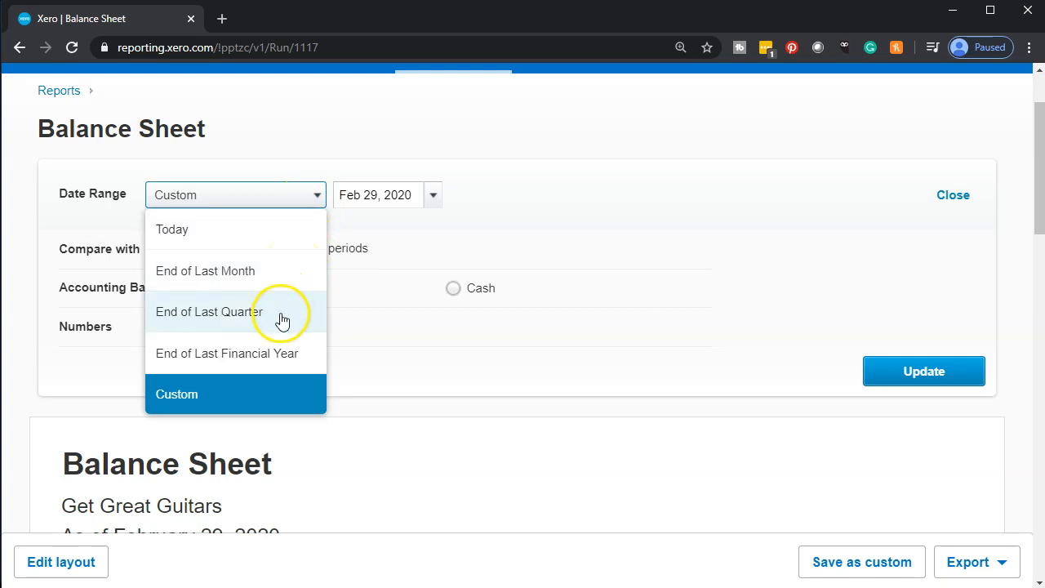
left_click(624, 201)
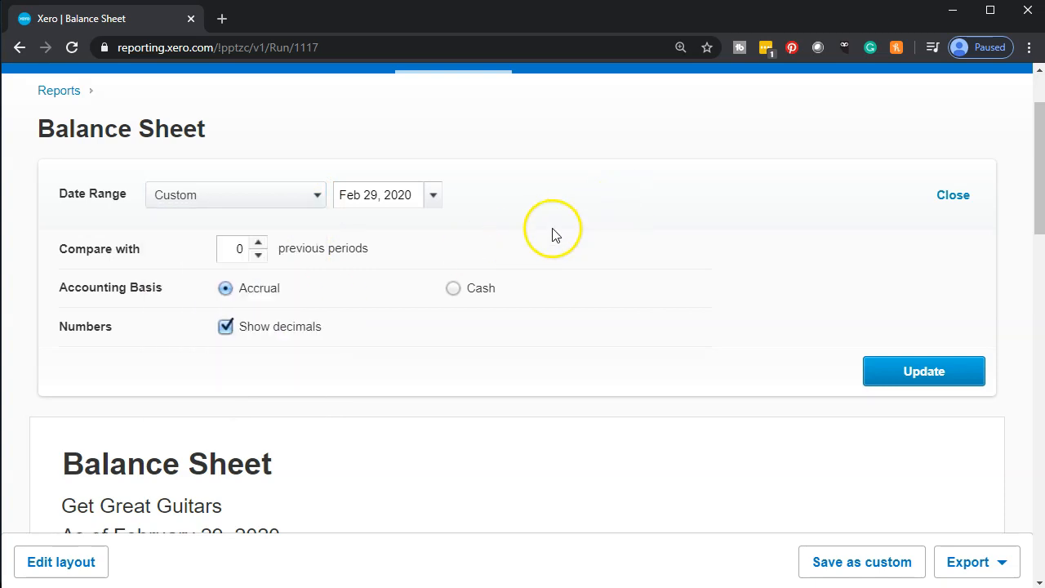
left_click(259, 249)
left_click(224, 328)
left_click(900, 374)
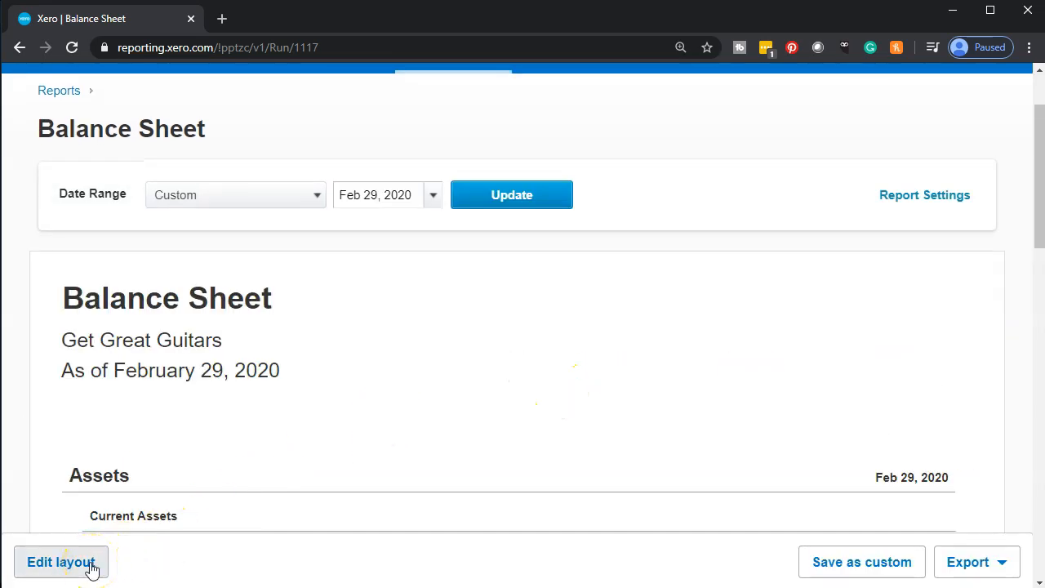
- Open the report's layout for editing and add a date column for 31 Jan 2020
left_click(62, 561)
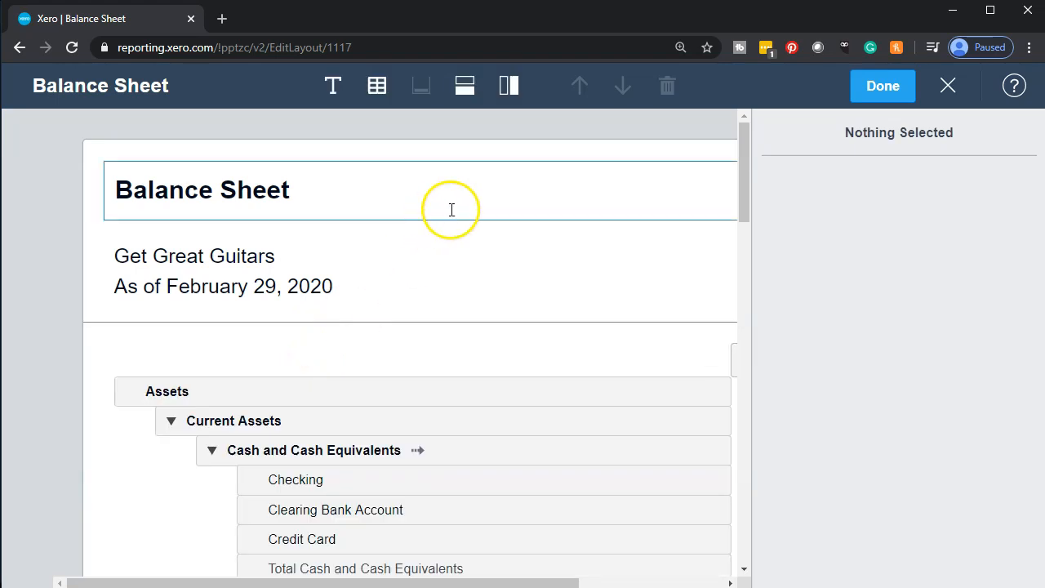
left_click(513, 88)
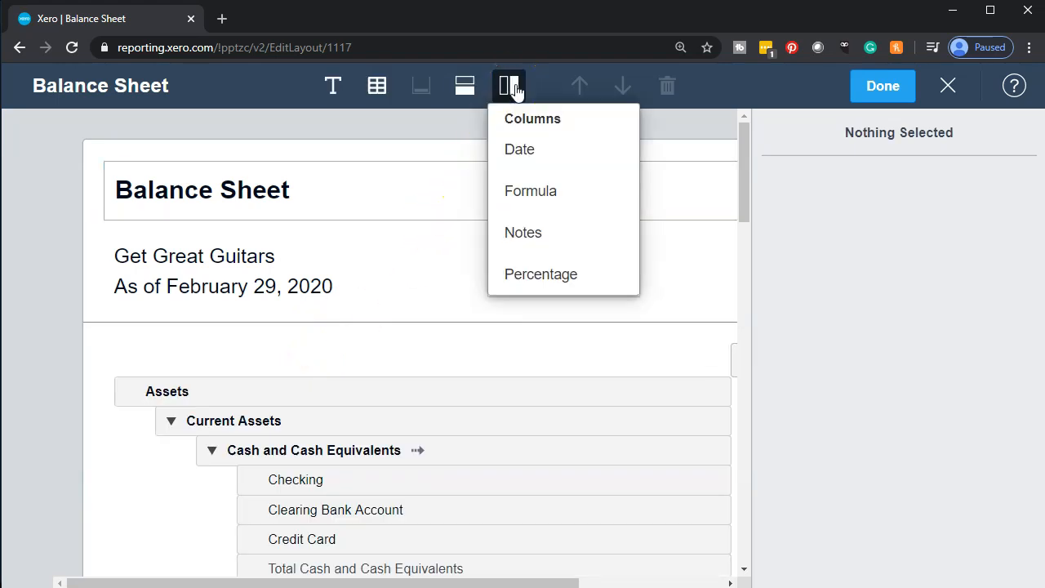
left_click(510, 153)
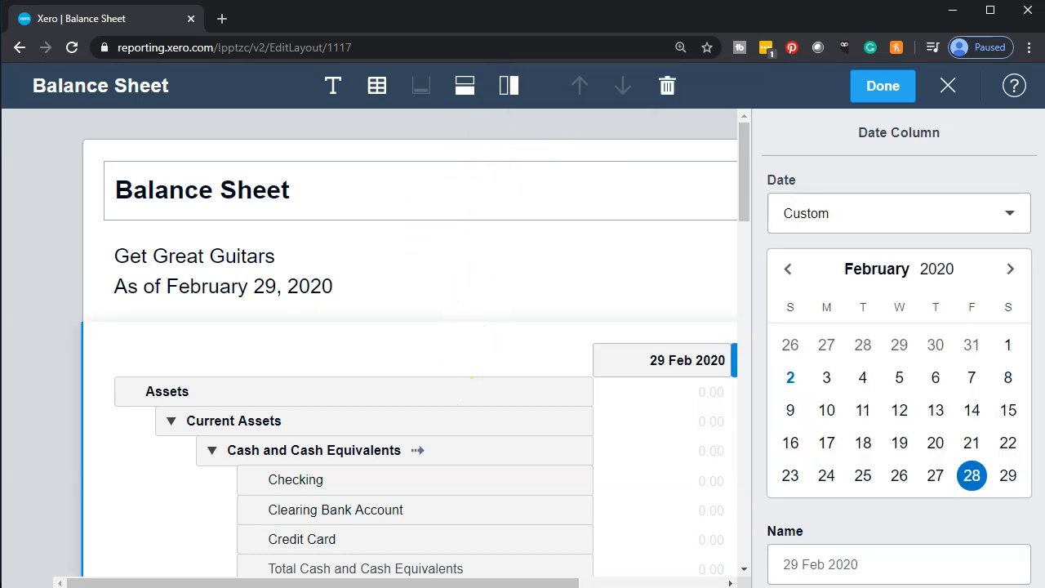
left_click_drag(373, 581, 560, 581)
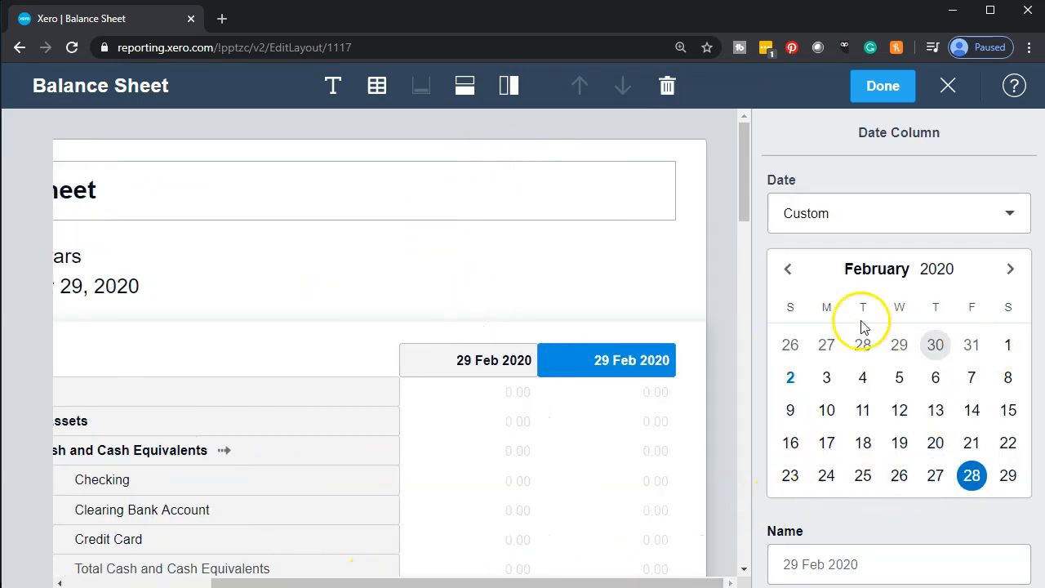
left_click(788, 270)
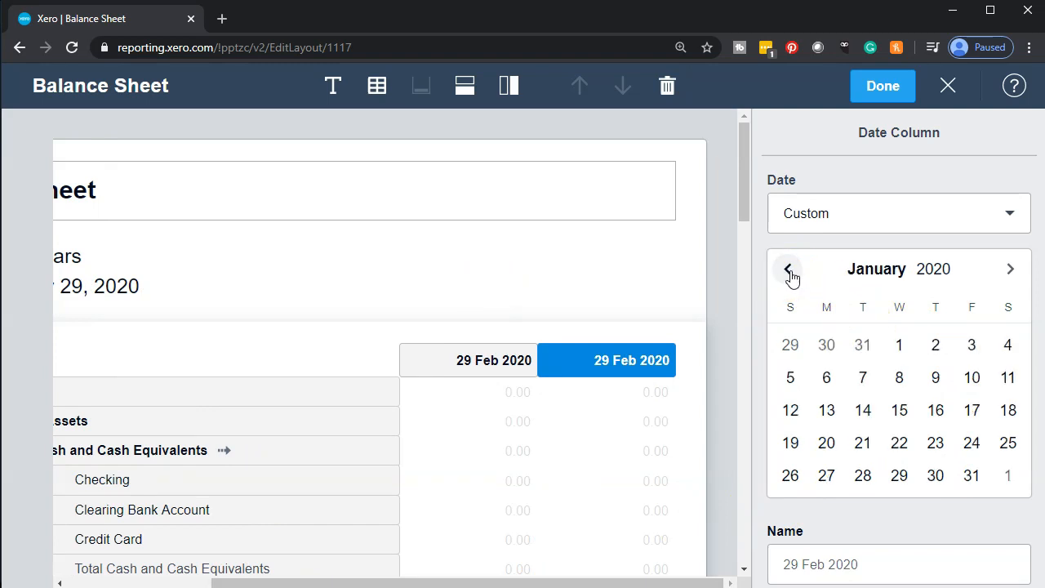
left_click(969, 478)
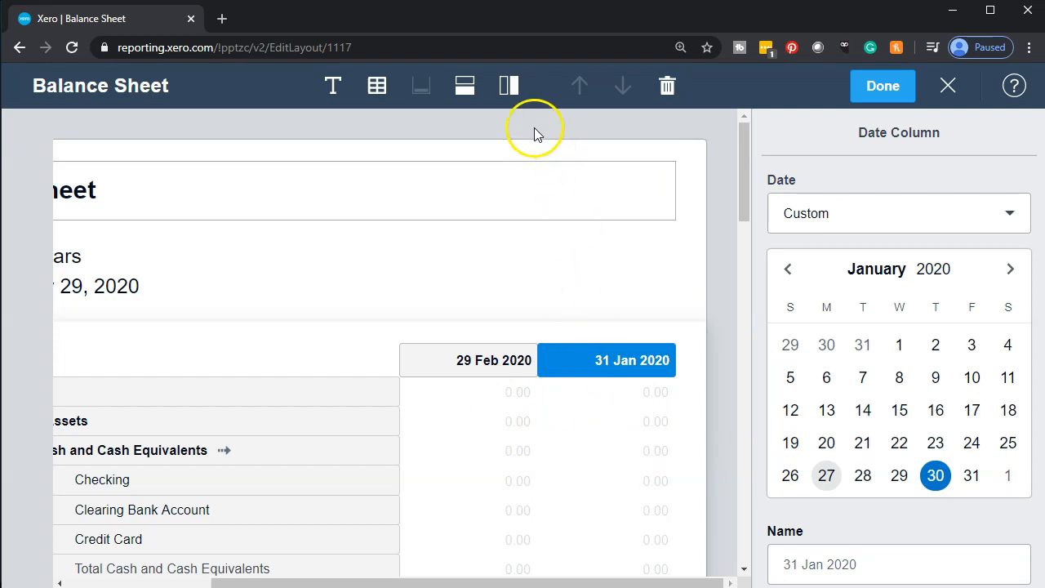
- Add a formula column named Change that subtracts 31 Jan 2020 from 29 Feb 2020
left_click(509, 86)
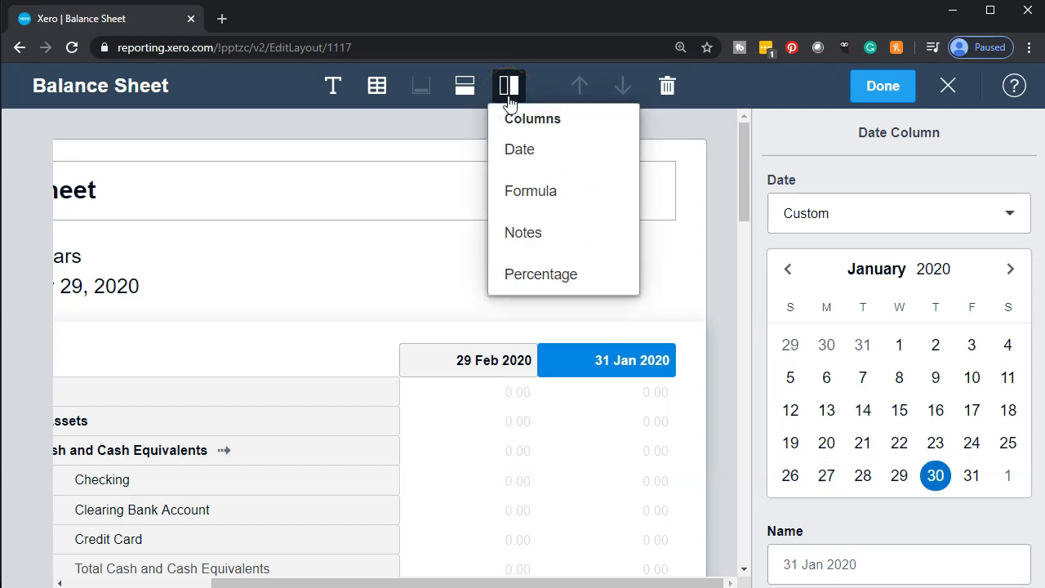
left_click(532, 191)
left_click(795, 269)
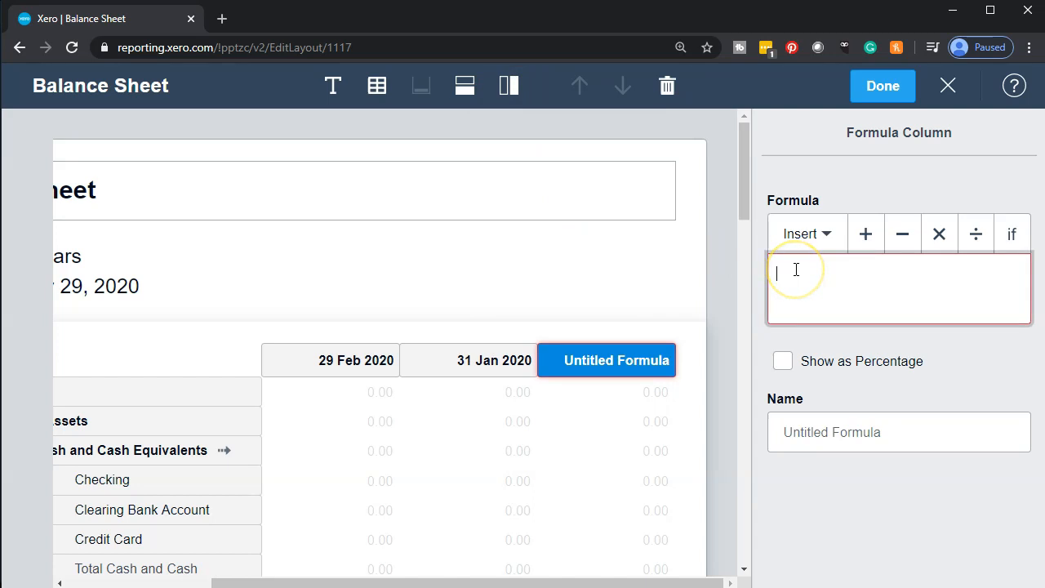
left_click(816, 243)
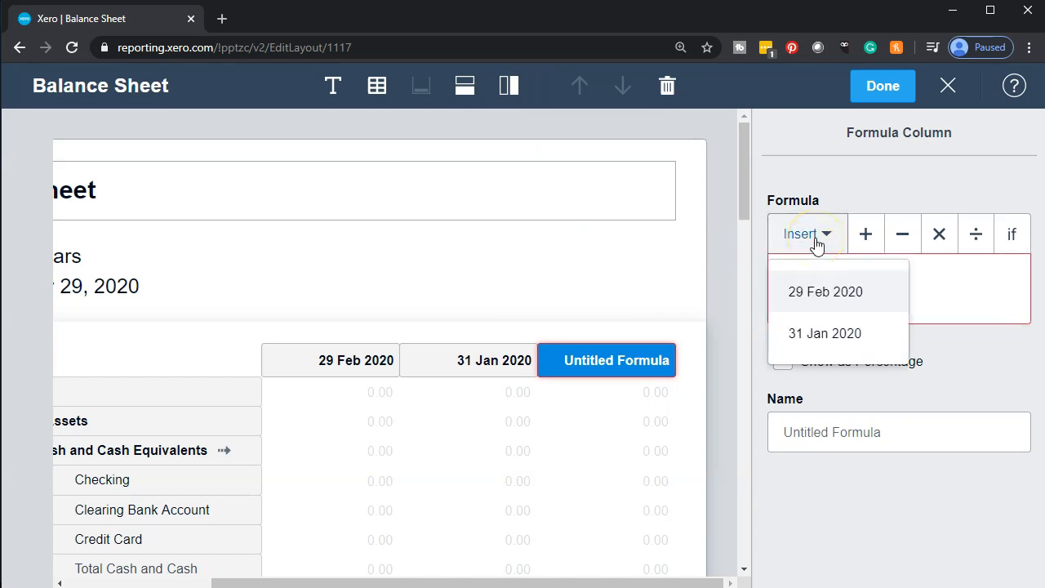
left_click(821, 289)
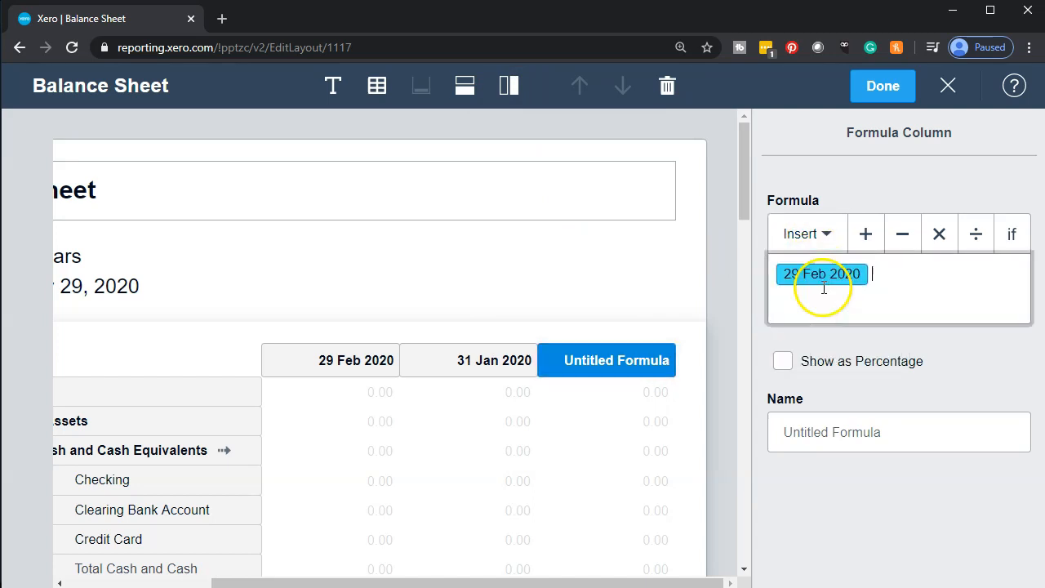
left_click(901, 236)
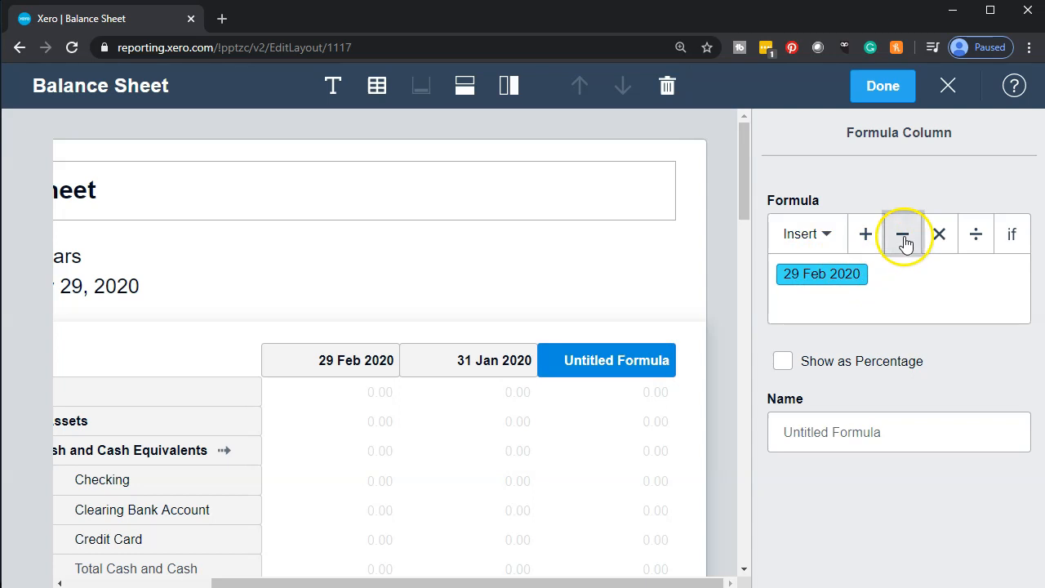
left_click(834, 236)
left_click(820, 333)
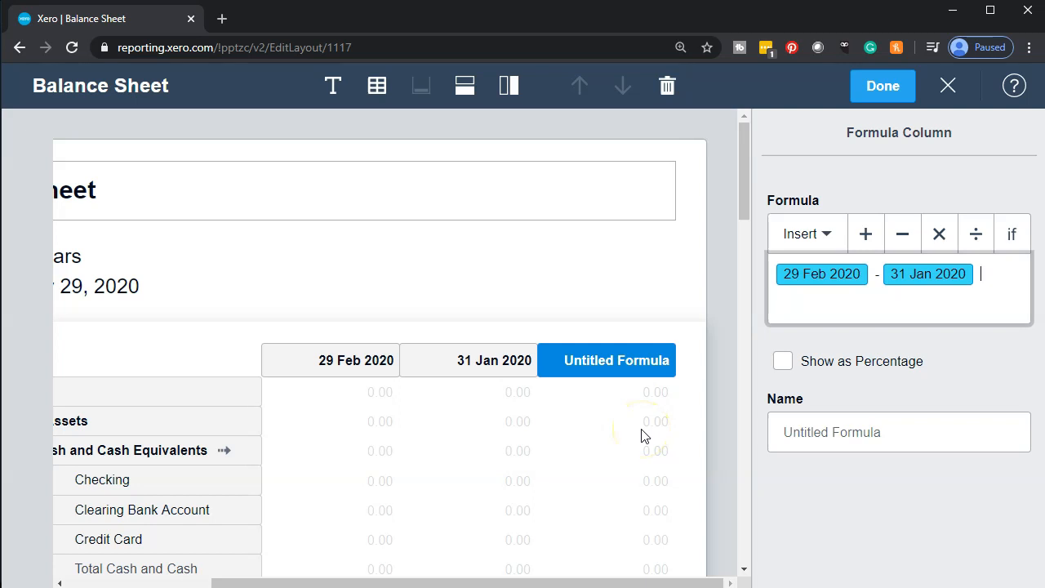
left_click(887, 432)
type("Change")
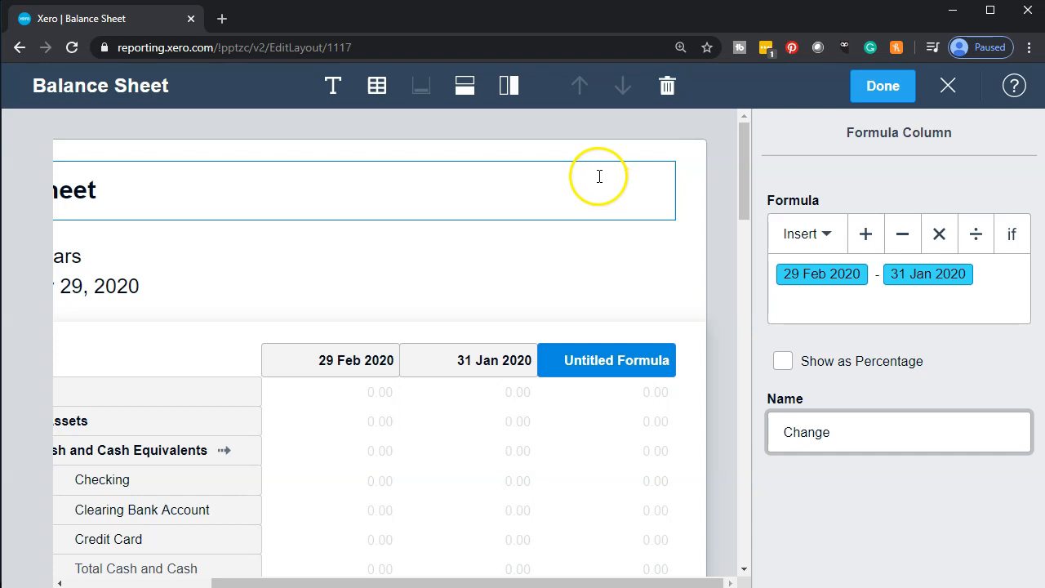
- Add a second formula column to the balance sheet and name it % Change
left_click(518, 98)
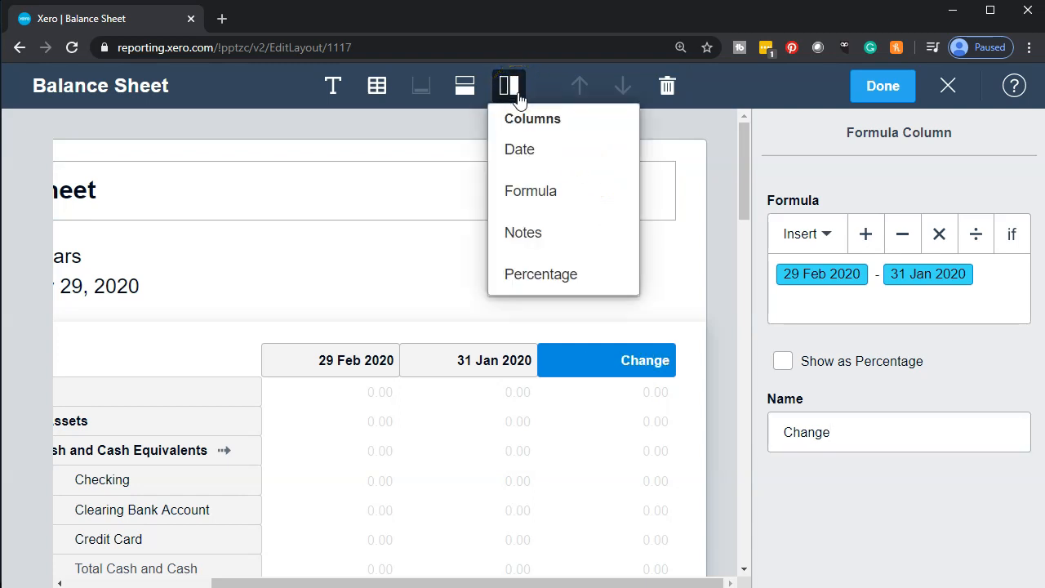
left_click(543, 187)
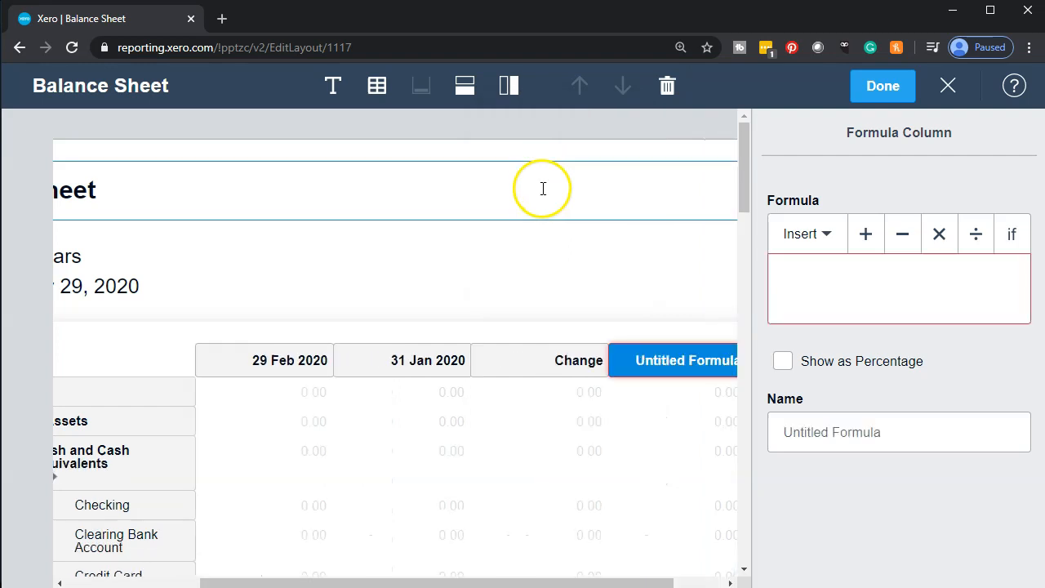
left_click_drag(601, 578, 770, 548)
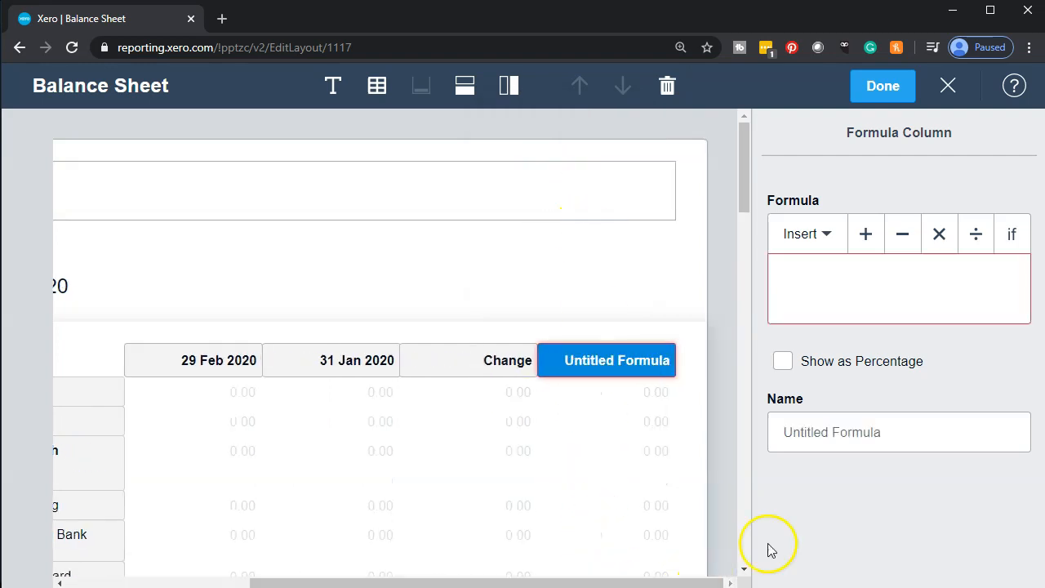
left_click(882, 435)
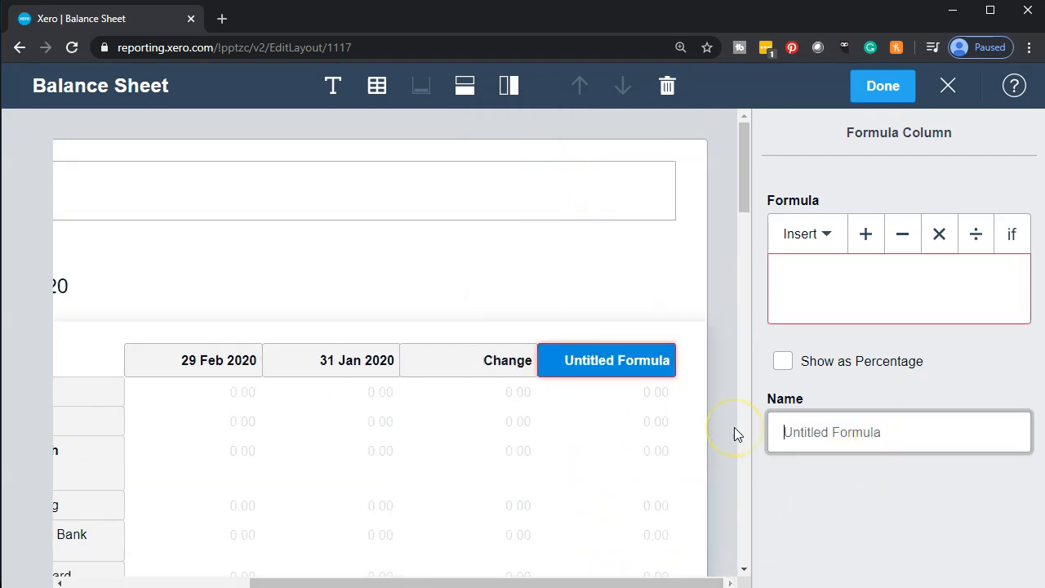
type("%")
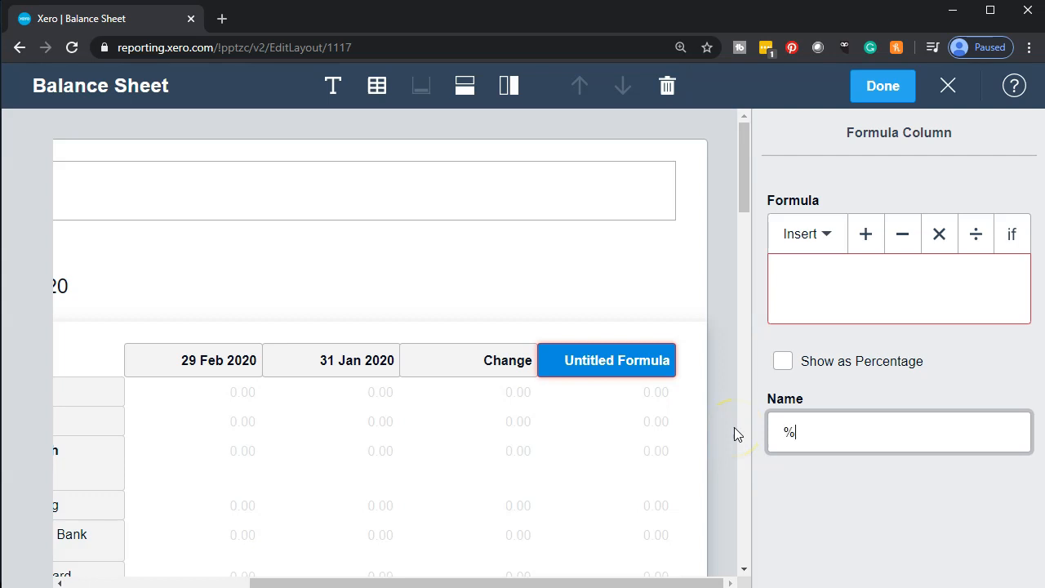
type(" Change")
- Define the % Change column's formula as Change divided by 31 Jan 2020 and finish editing the layout
left_click(843, 291)
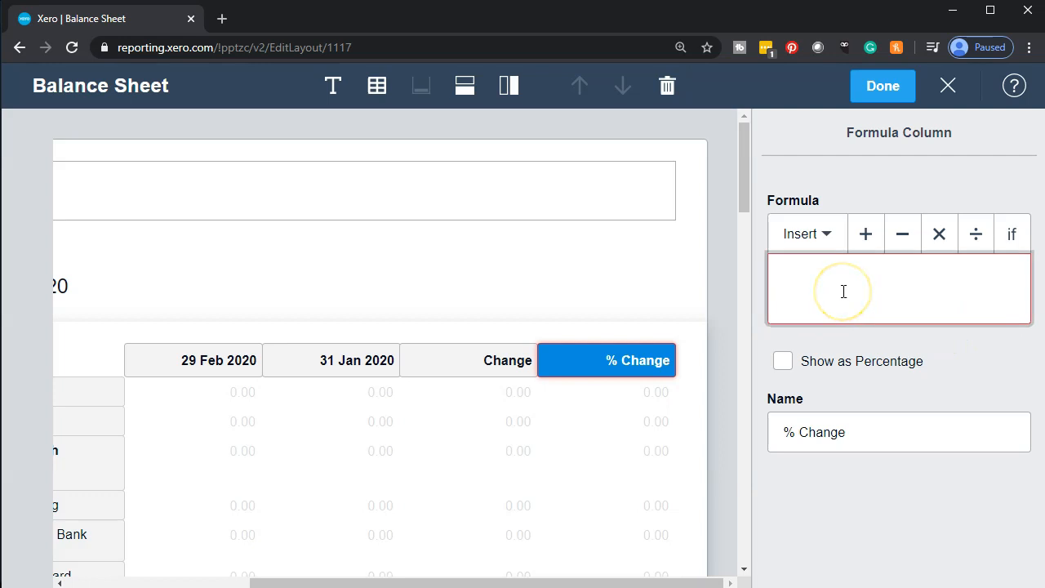
left_click(821, 232)
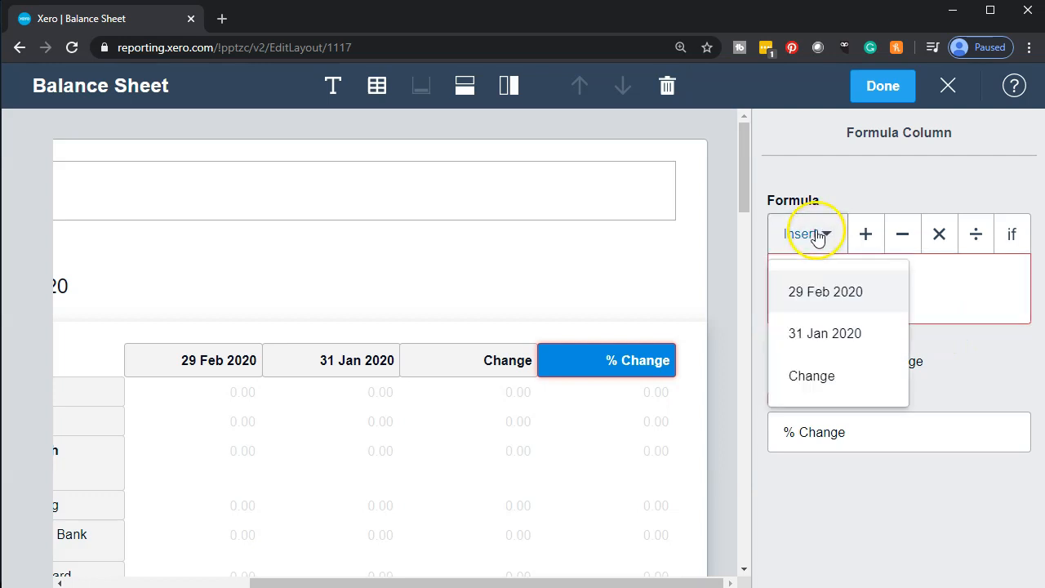
left_click(834, 374)
left_click(971, 243)
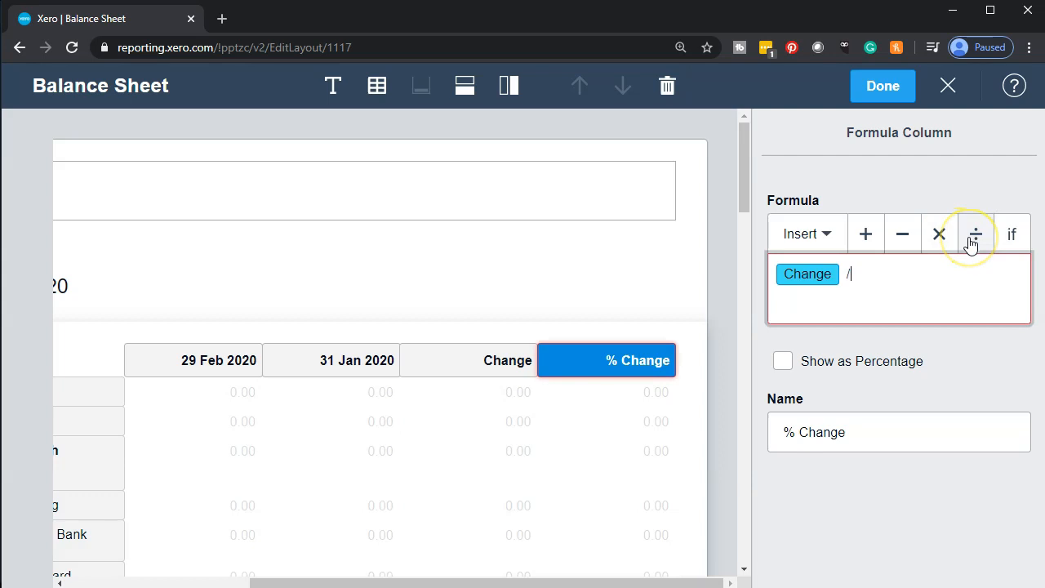
left_click(829, 235)
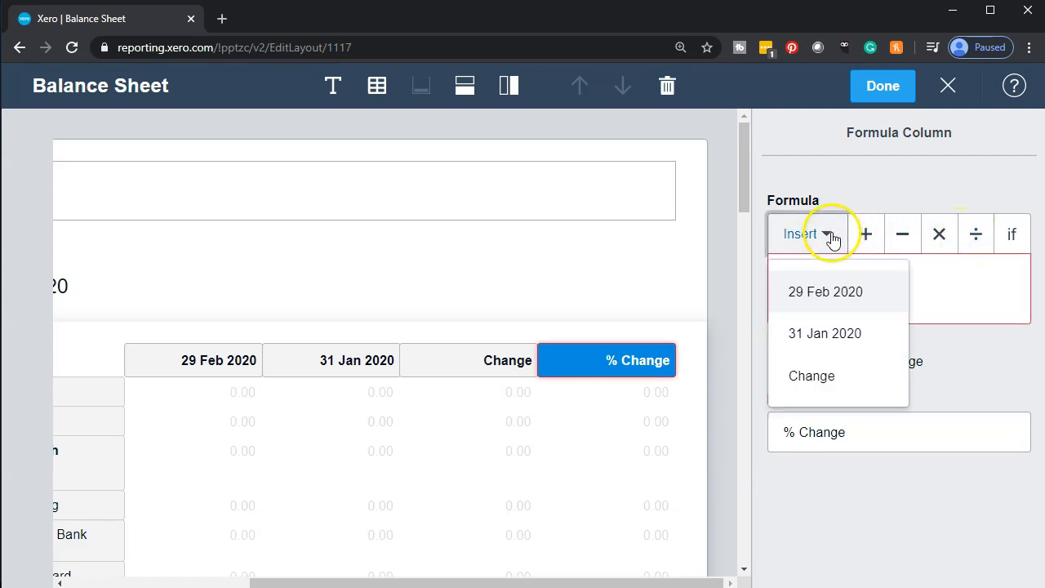
left_click(830, 334)
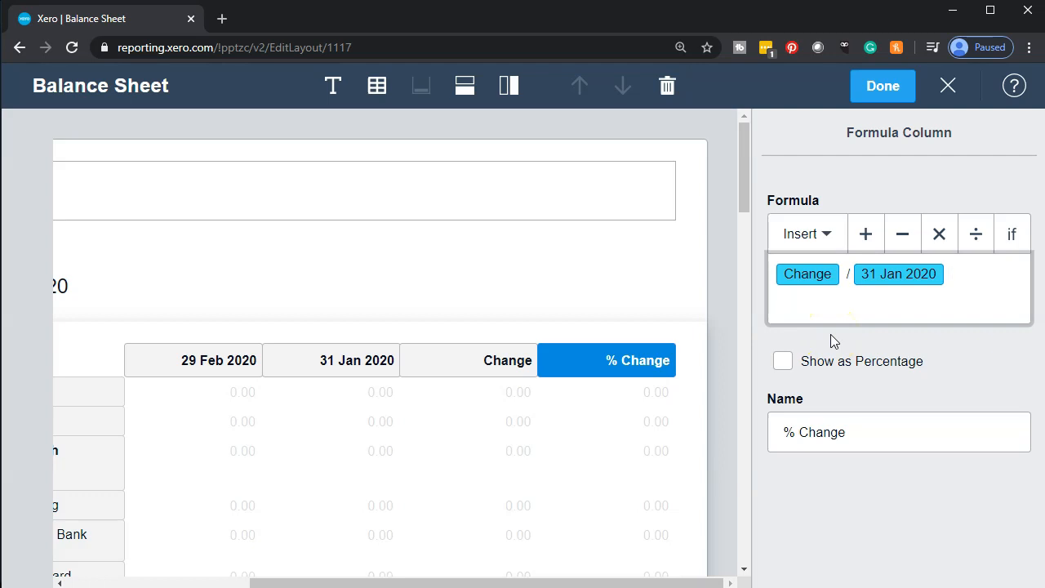
left_click(893, 99)
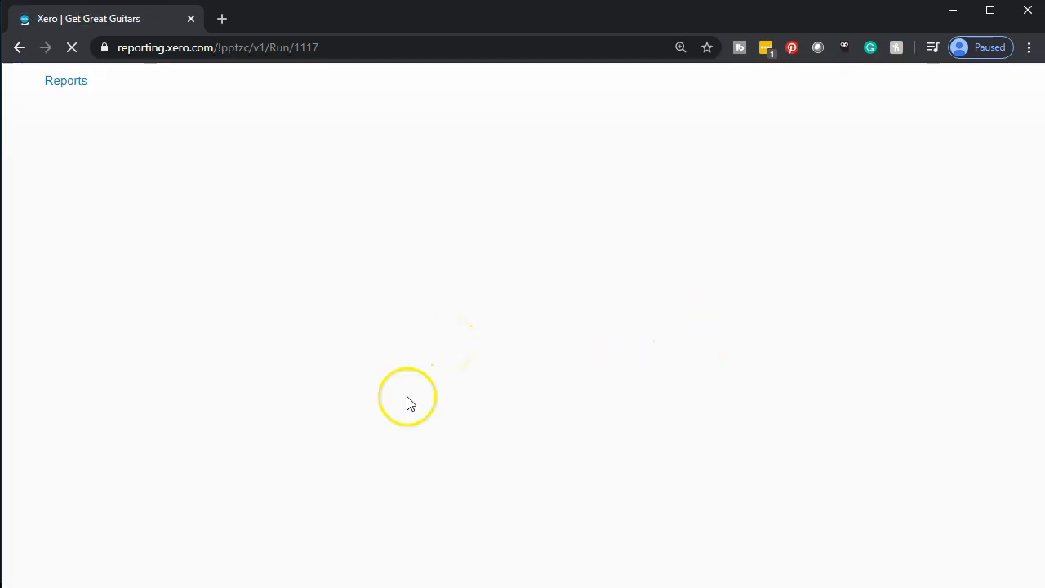
- Reopen the balance sheet layout, set the % Change column to show as a percentage, and finish editing
scroll(256, 406, "down", 3)
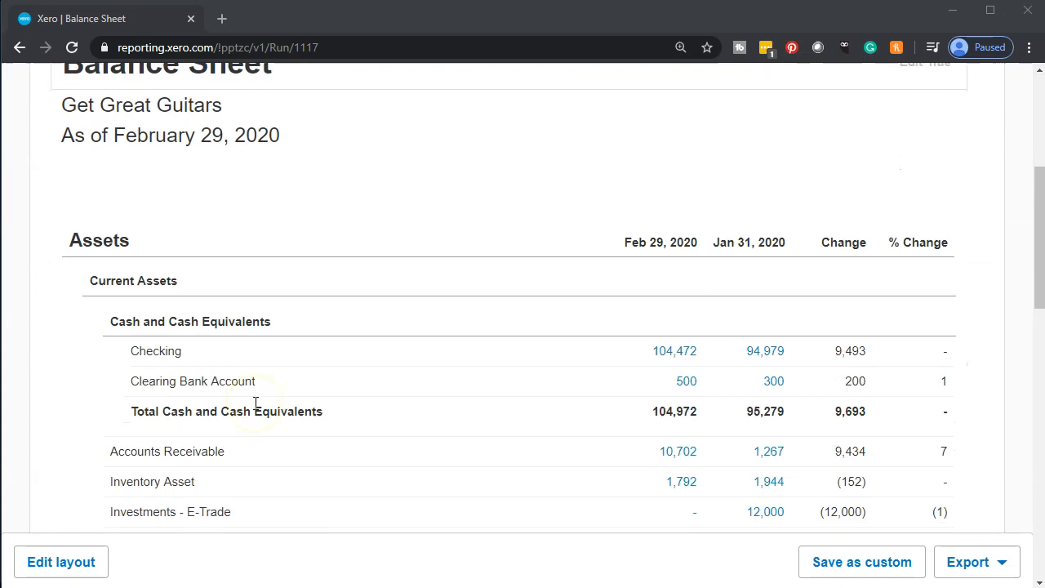
scroll(795, 404, "down", 3)
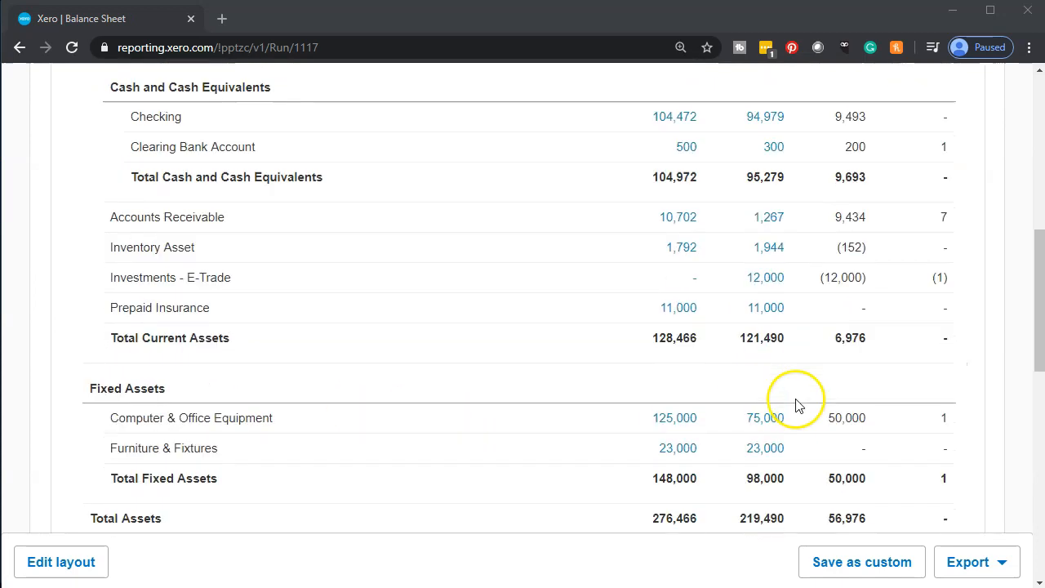
scroll(921, 279, "up", 2)
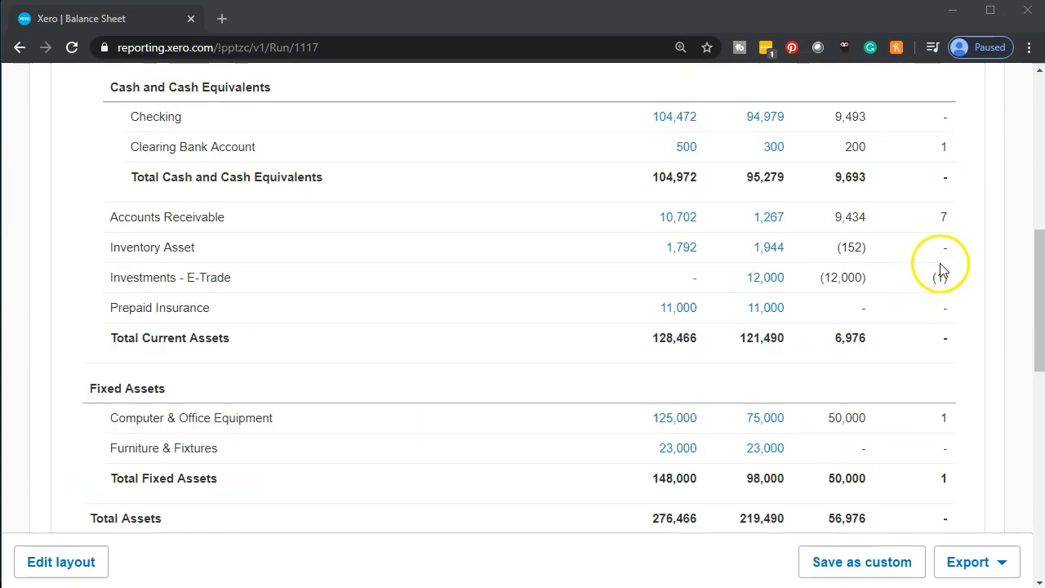
left_click(62, 561)
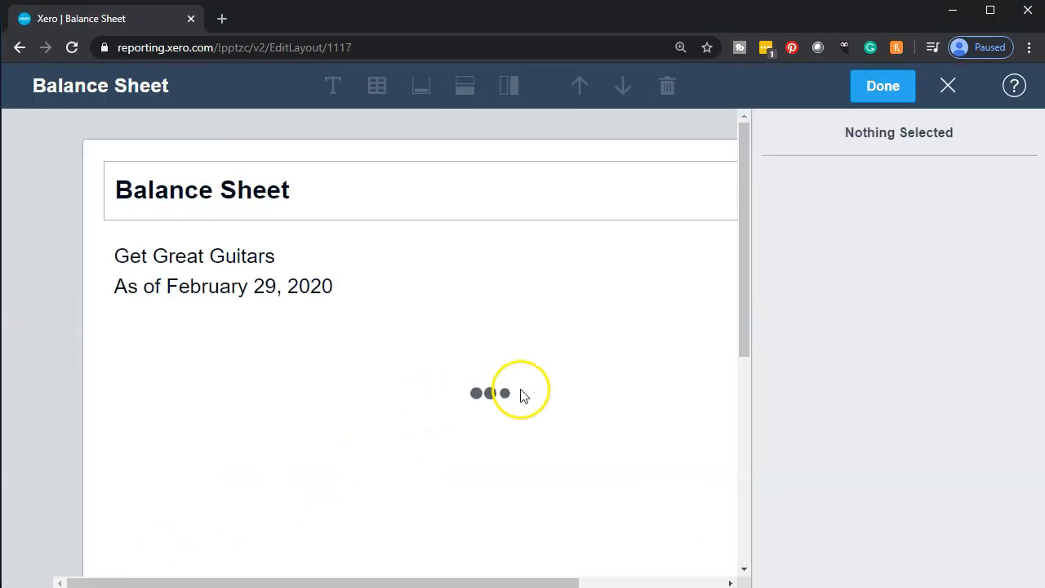
left_click_drag(384, 581, 574, 482)
left_click(592, 364)
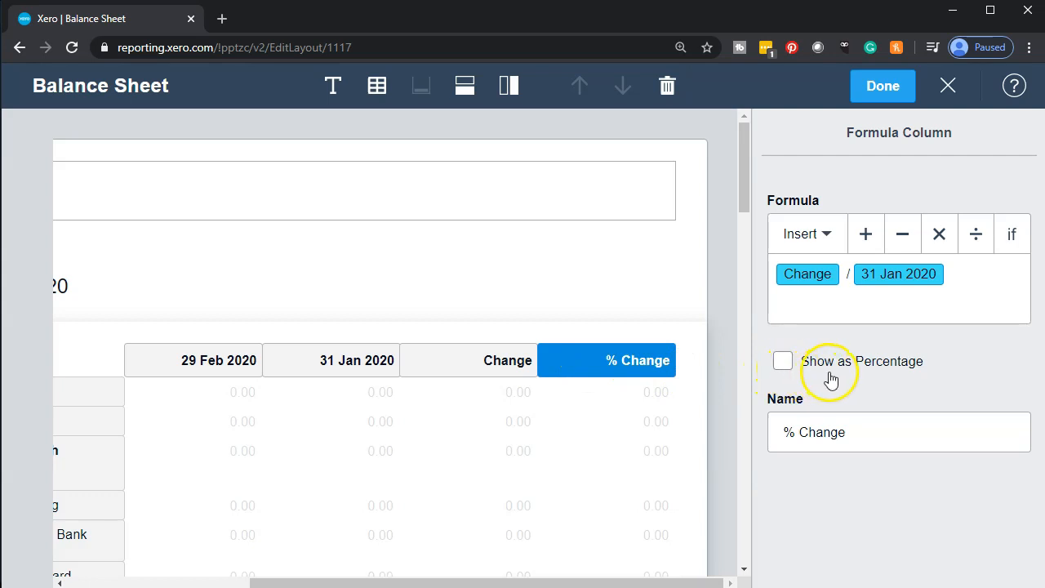
left_click(781, 374)
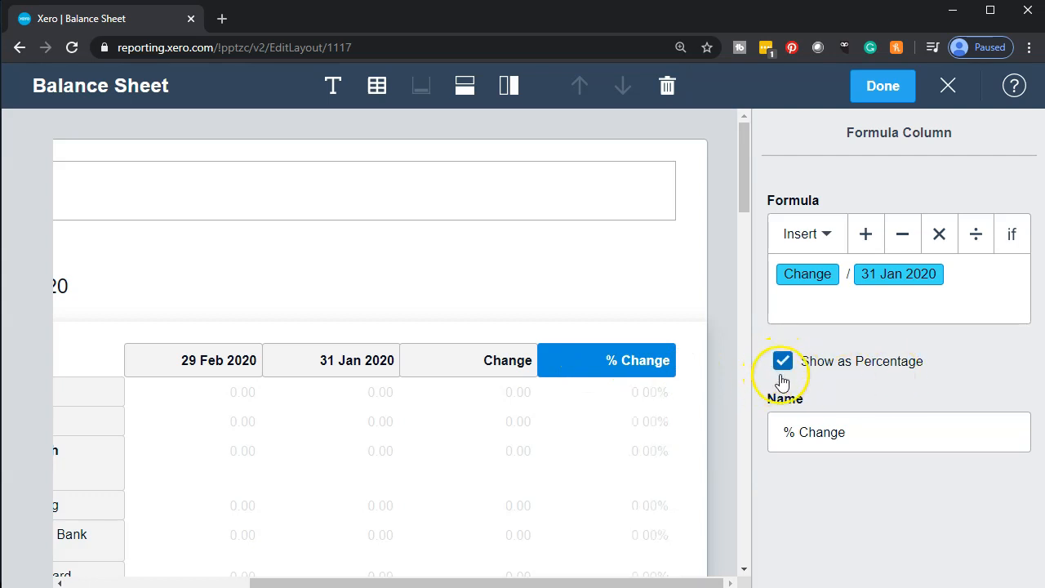
left_click(882, 87)
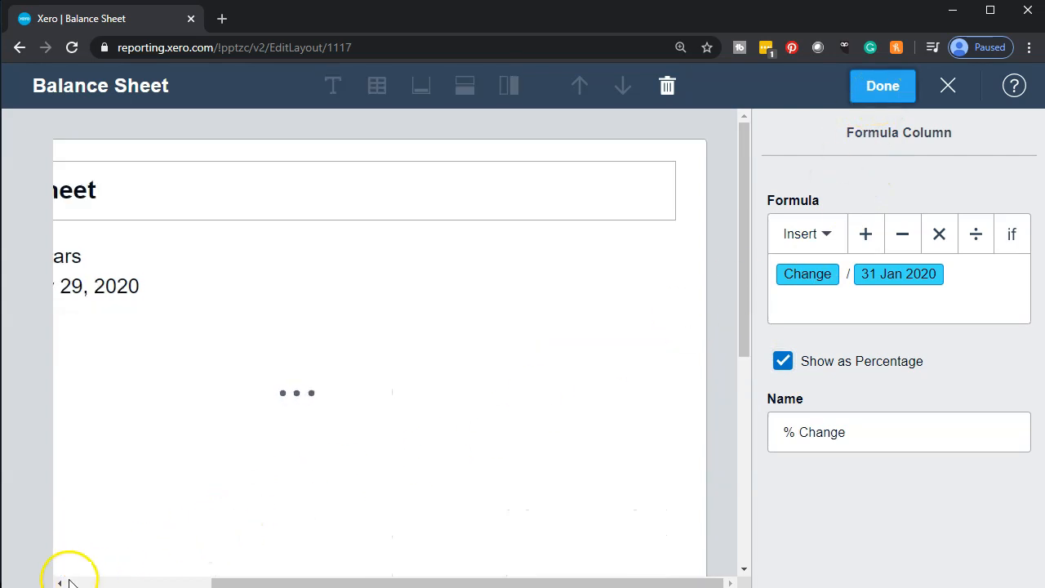
- Change the title on the report to Comparative Balance Sheet
scroll(404, 427, "down", 5)
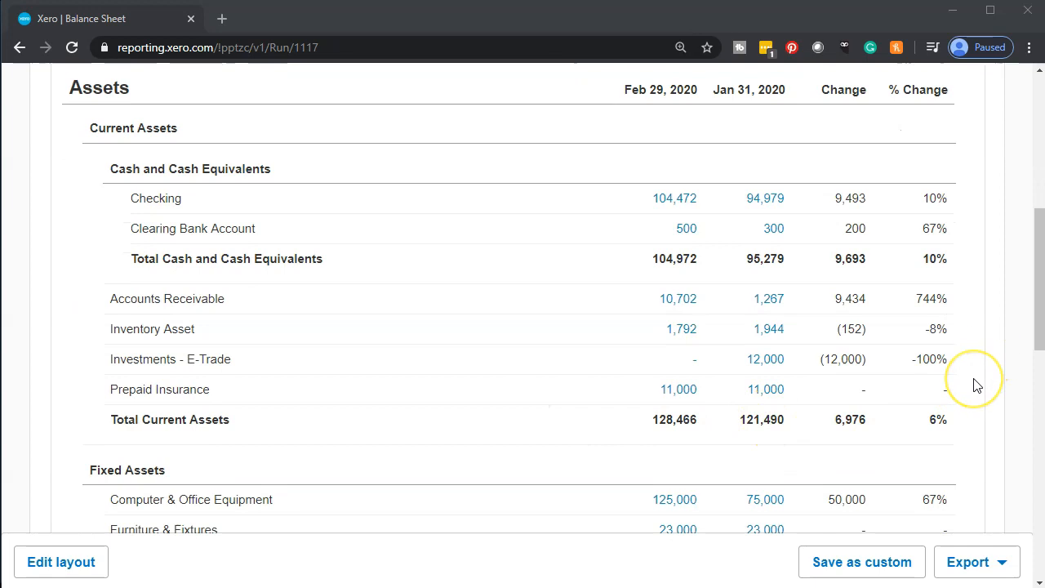
scroll(977, 385, "down", 7)
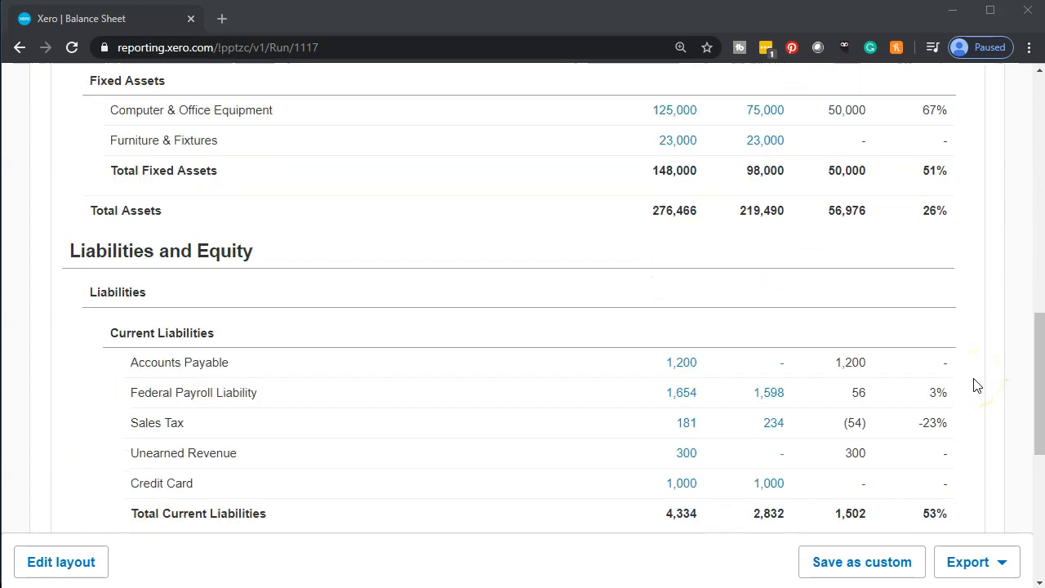
scroll(977, 385, "down", 3)
scroll(977, 385, "up", 9)
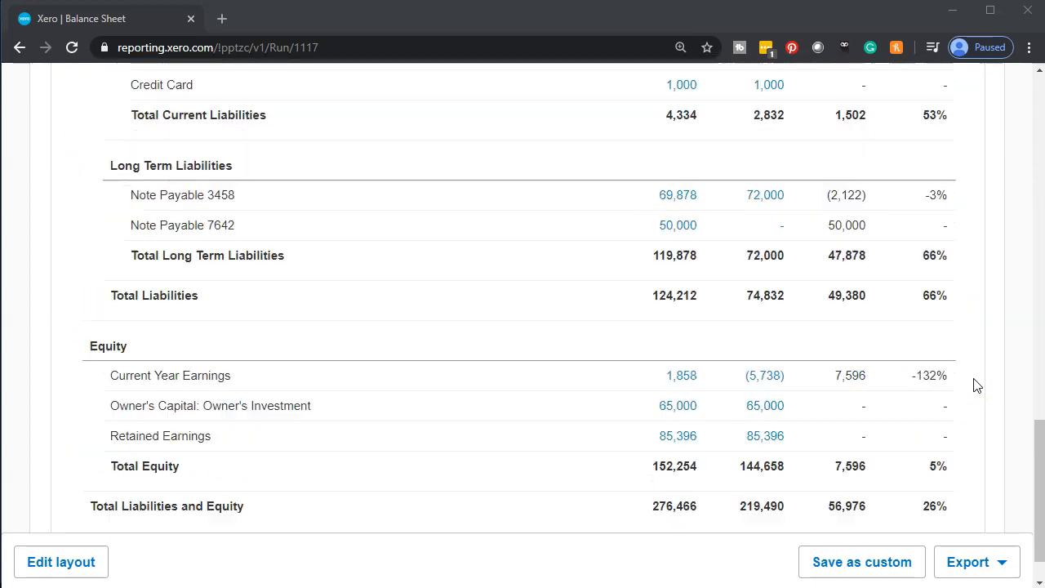
scroll(977, 385, "up", 5)
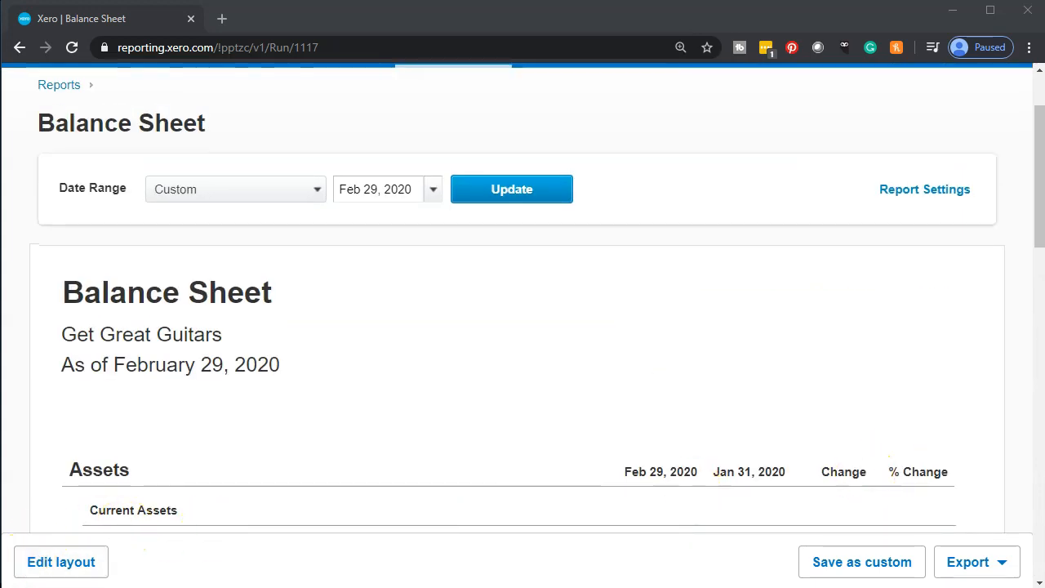
left_click(75, 296)
type("Com")
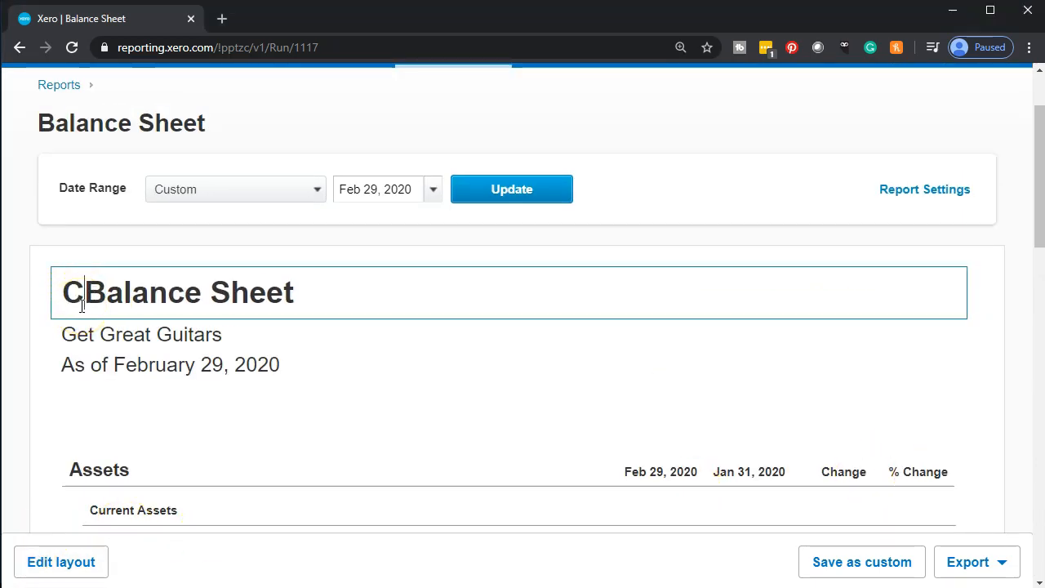
type("parati")
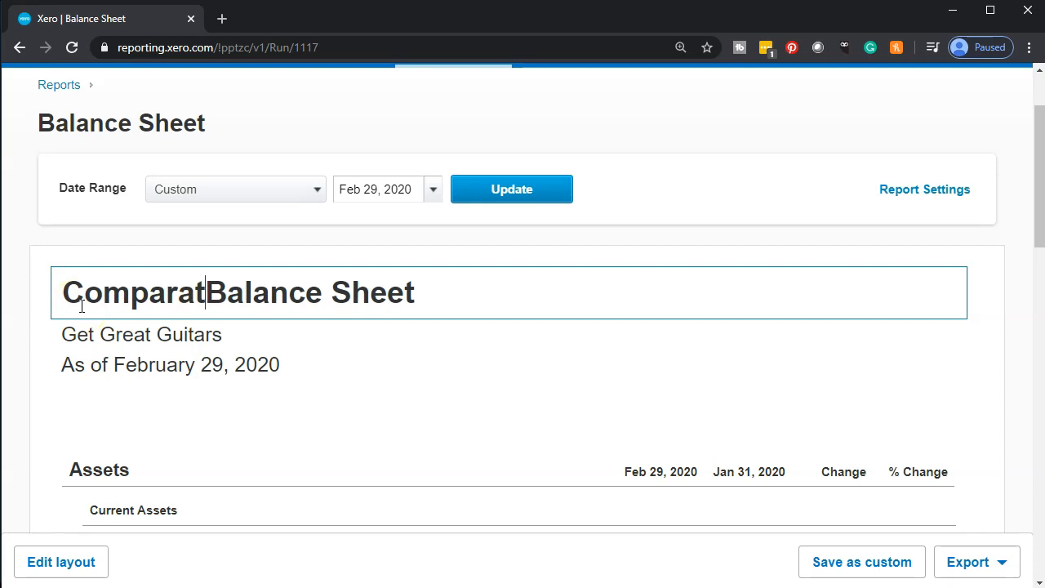
type("v")
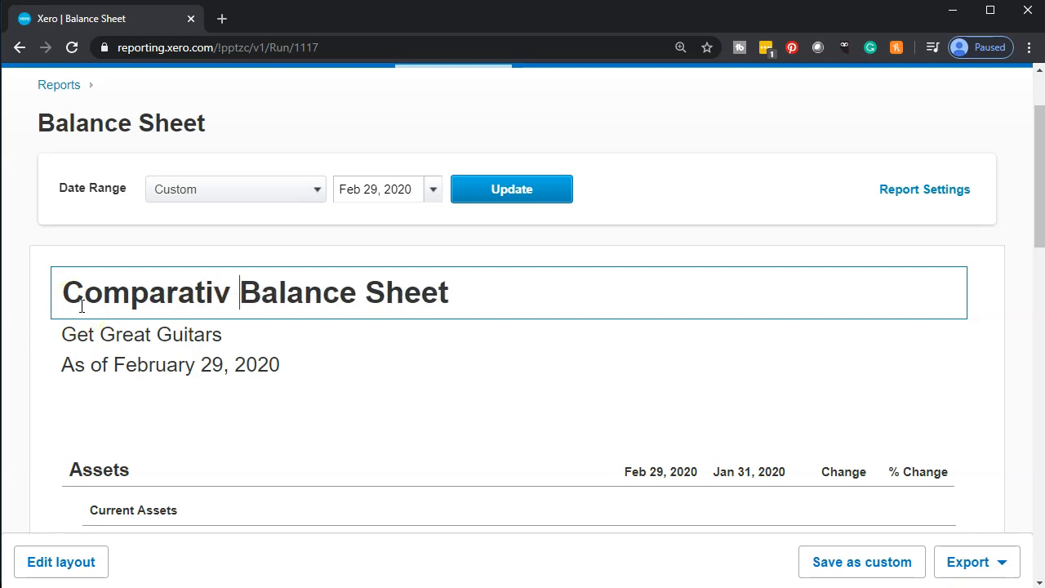
key("BackSpace")
type("e")
left_click_drag(462, 290, 25, 341)
left_click(653, 431)
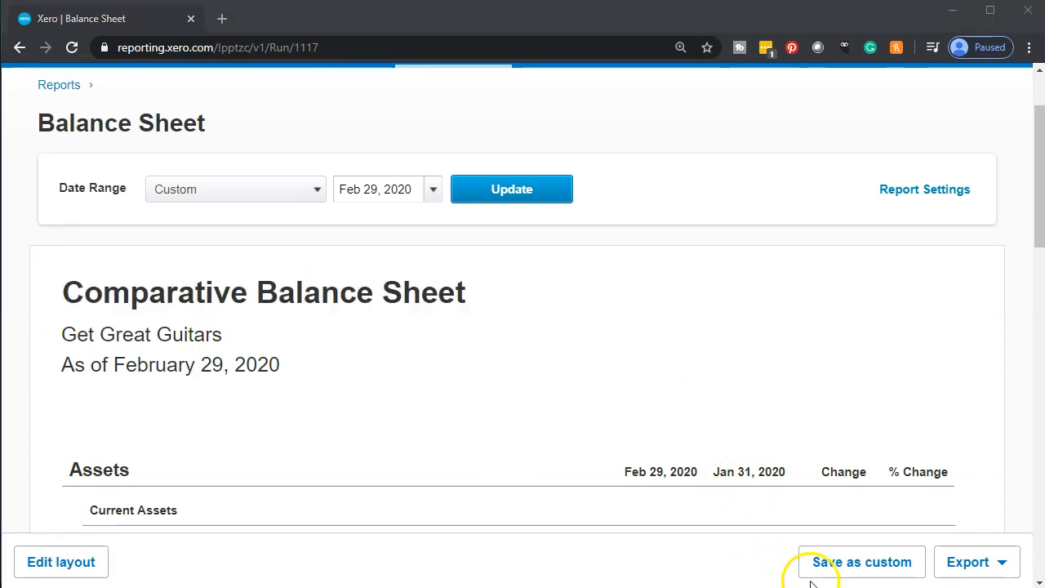
- Save the report as a custom report named Comparative Balance Sheet
left_click(853, 563)
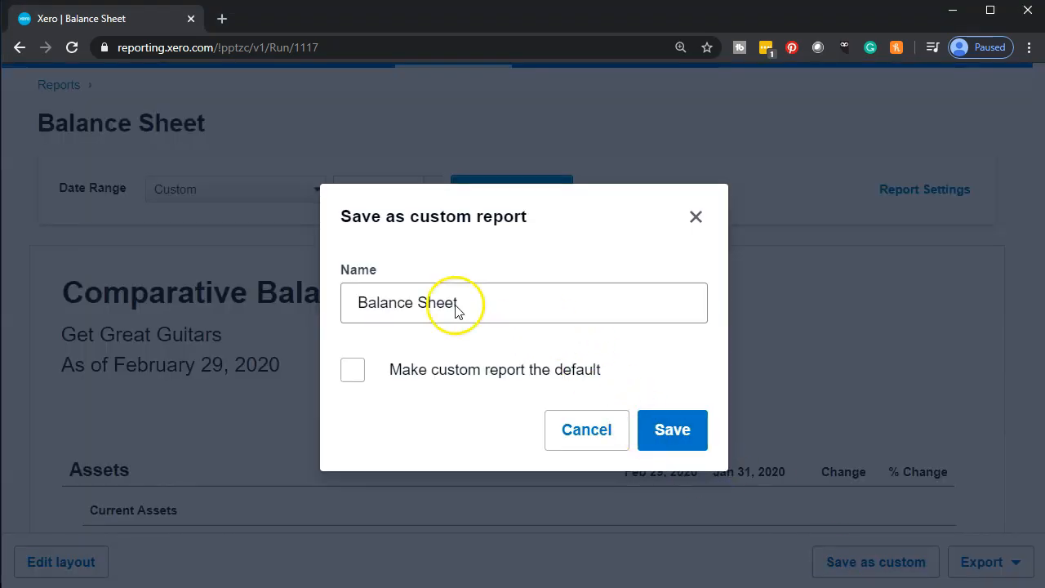
left_click(360, 300)
type("Comparative")
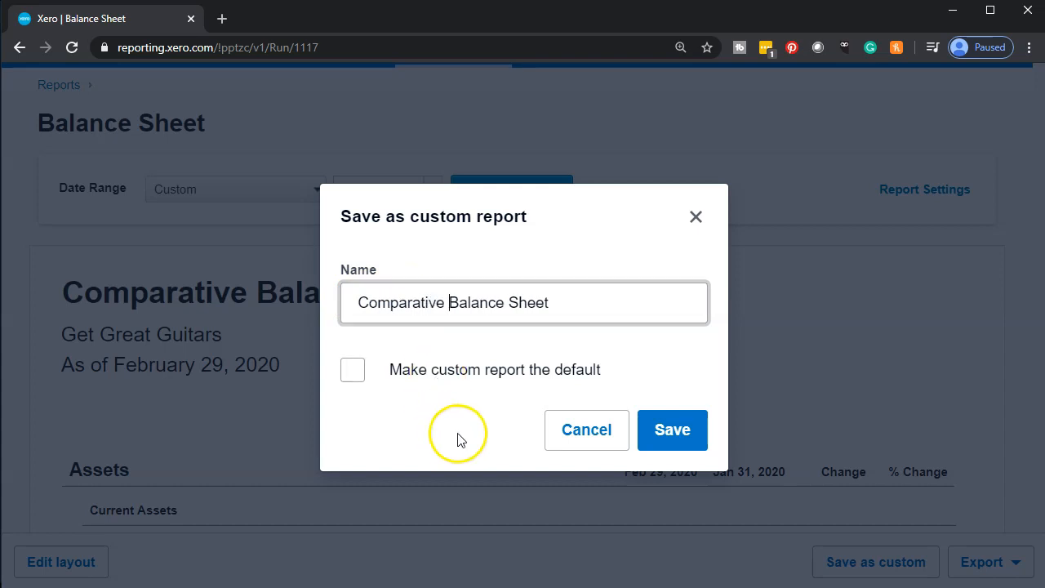
left_click(680, 439)
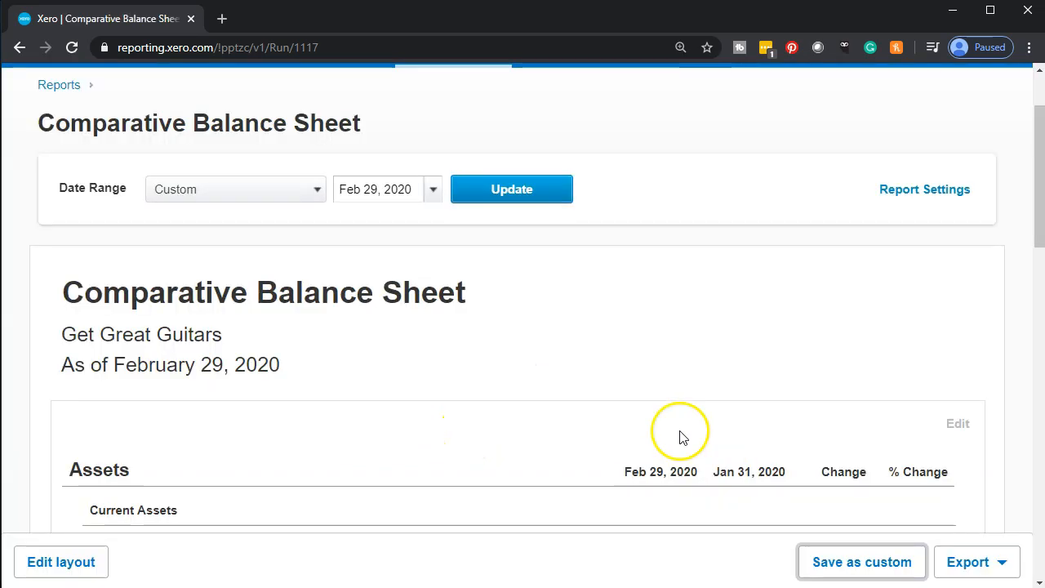
- Duplicate the browser tab and review the balance sheet in the copy from assets through equity
right_click(147, 22)
left_click(177, 74)
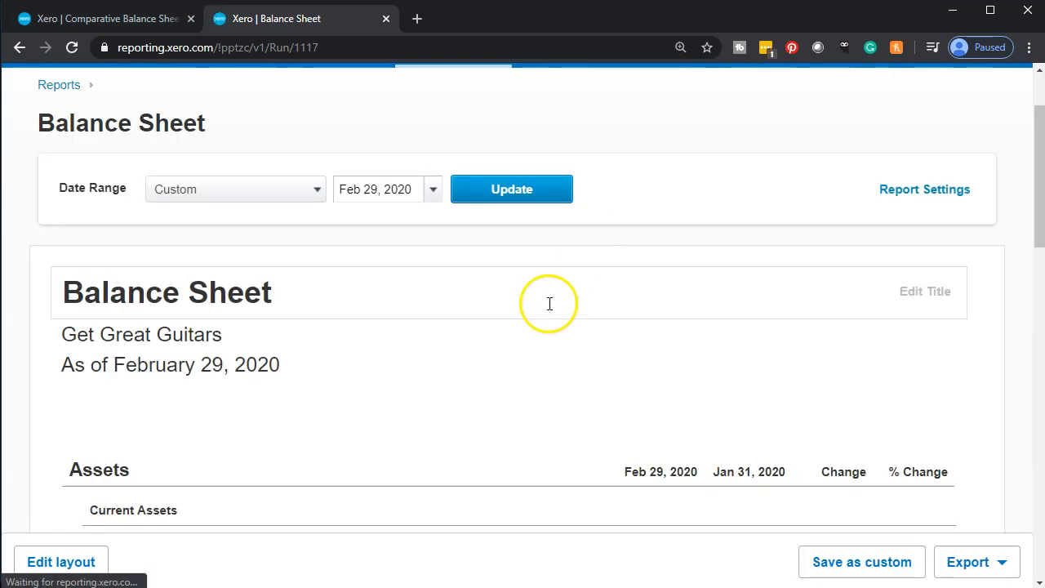
scroll(548, 302, "down", 3)
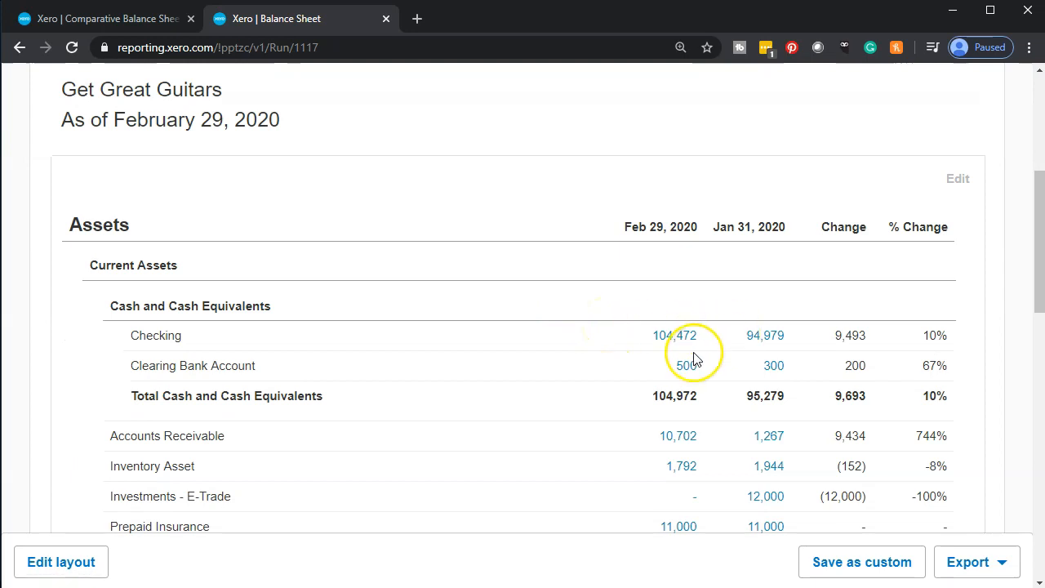
scroll(694, 359, "down", 2)
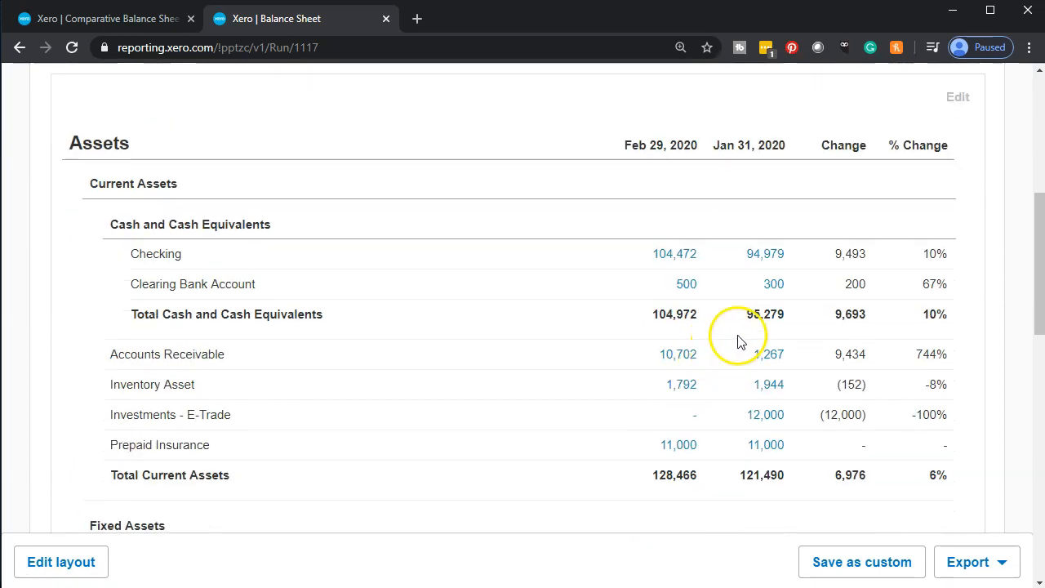
scroll(739, 341, "down", 2)
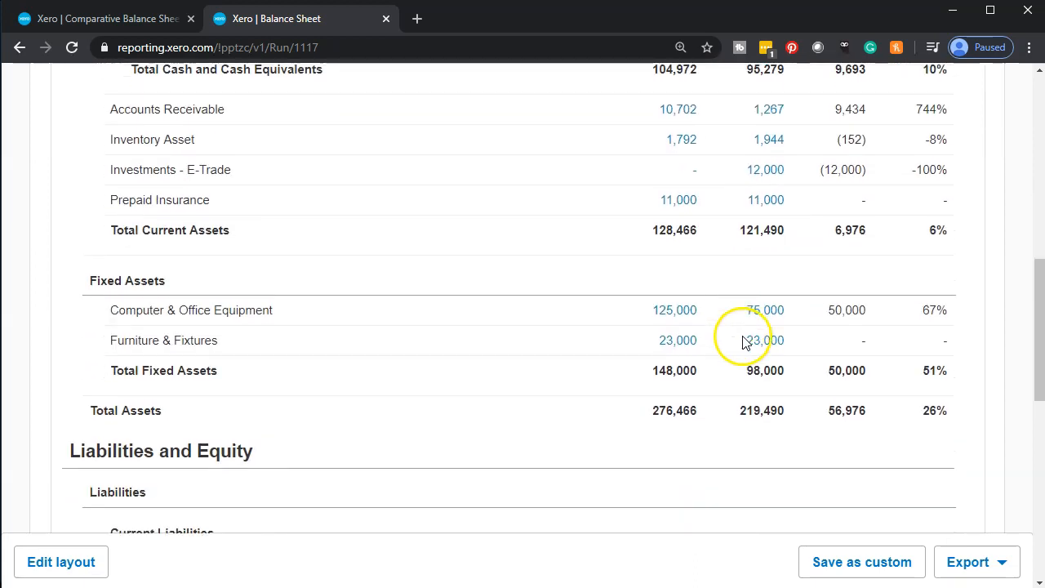
scroll(743, 343, "down", 5)
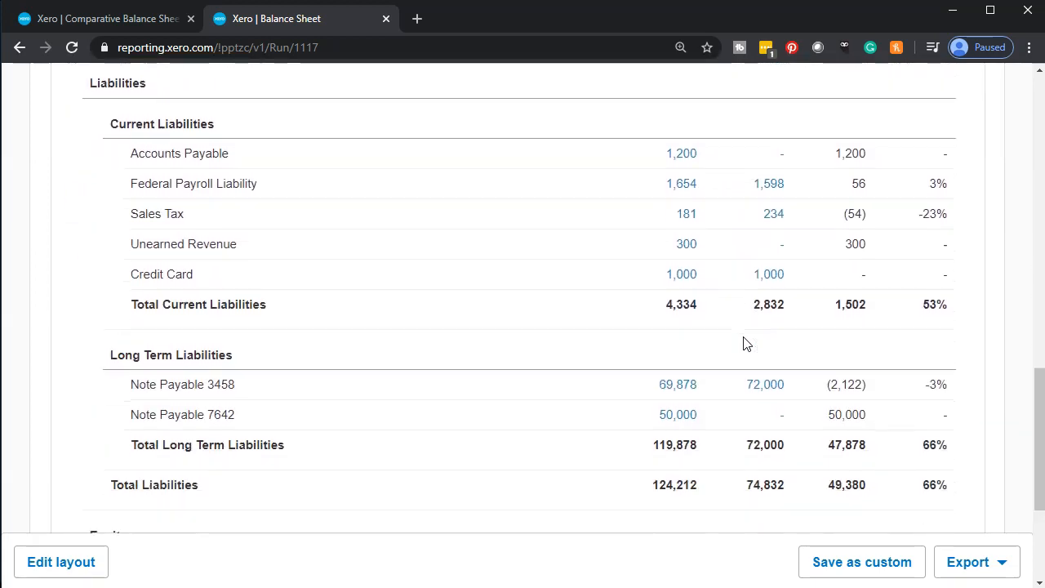
scroll(743, 342, "down", 3)
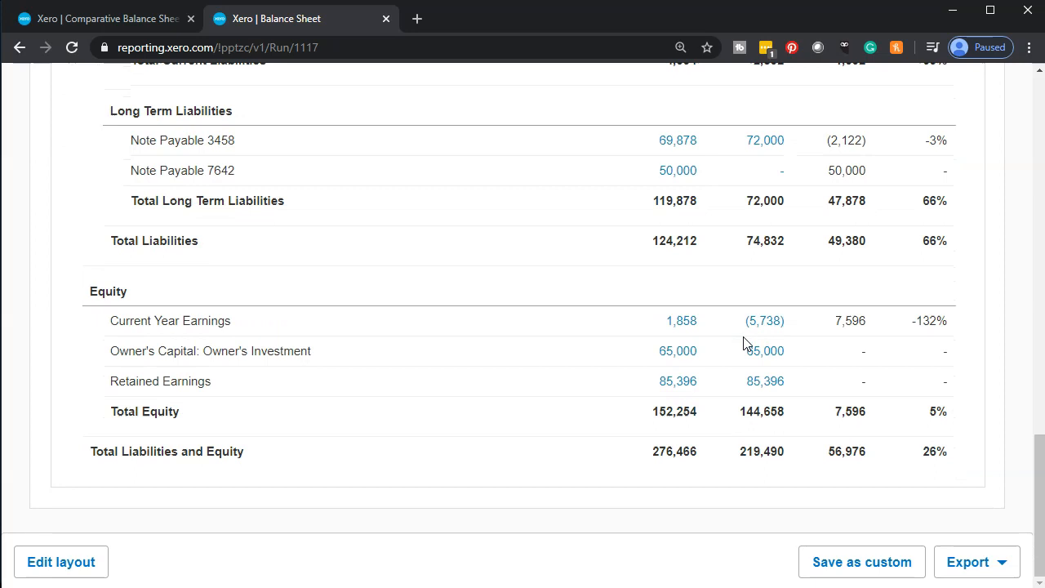
- Return to the original Comparative Balance Sheet tab and open the Income Statement report there
left_click(123, 18)
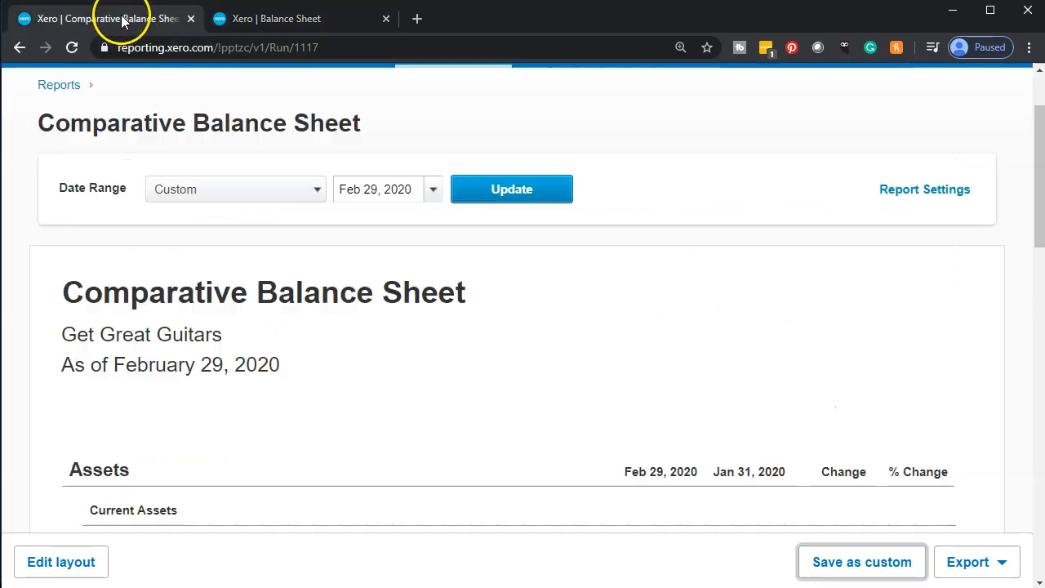
scroll(433, 229, "up", 2)
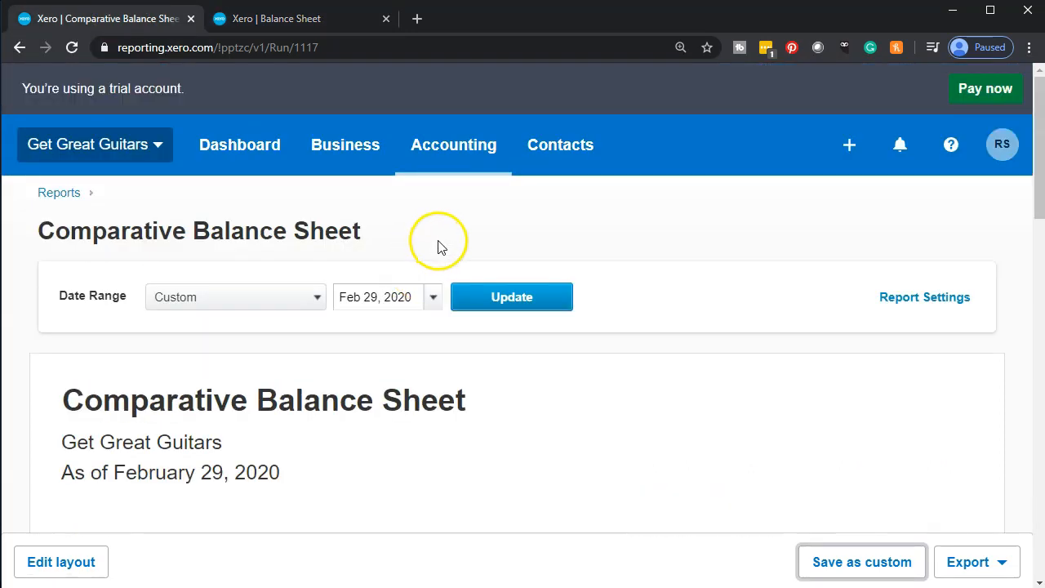
left_click(457, 158)
left_click(479, 436)
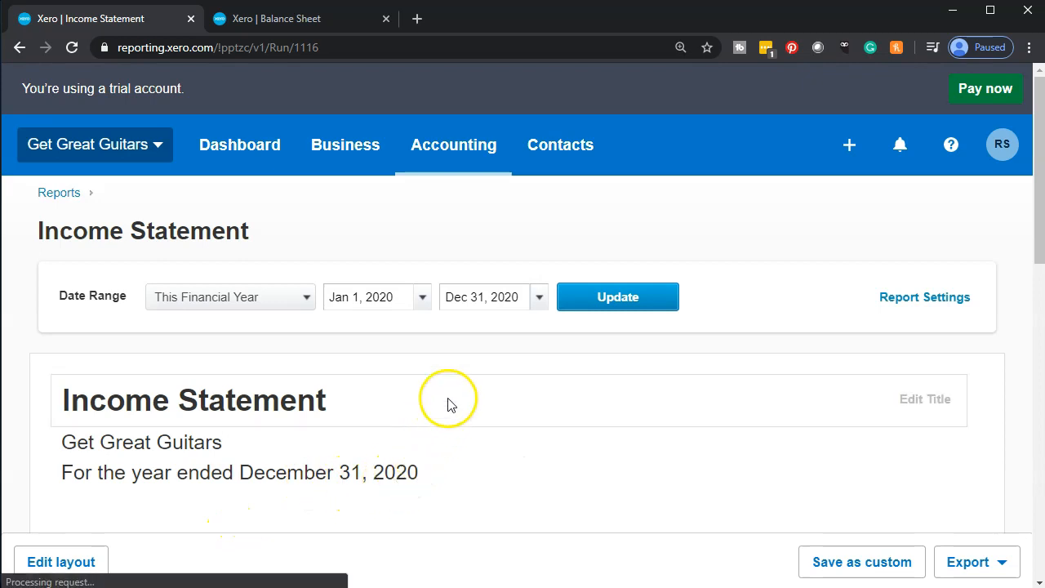
- Set the Income Statement's start date to Feb 1, 2020
left_click(423, 298)
left_click(641, 333)
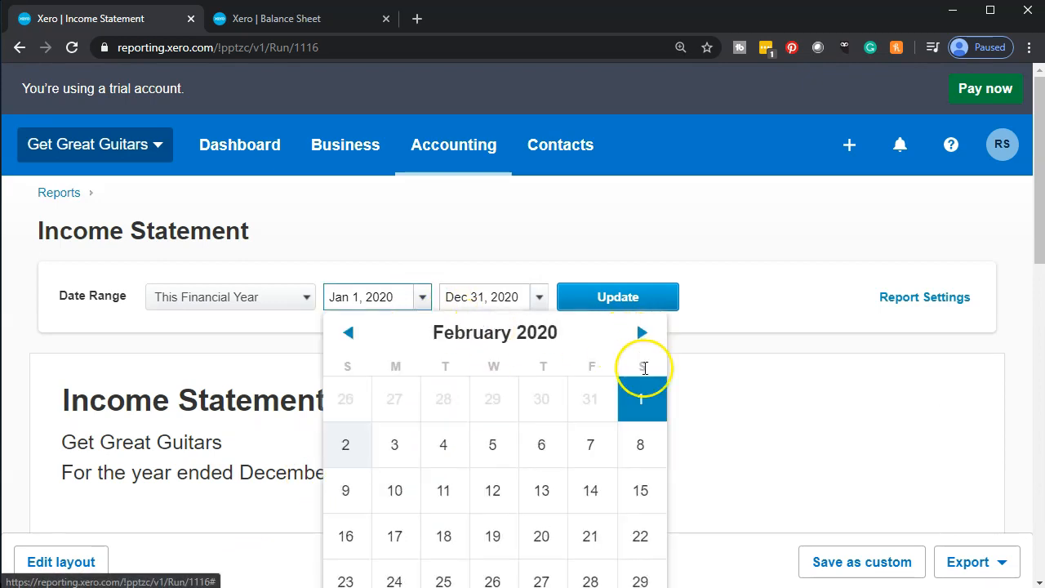
left_click(644, 400)
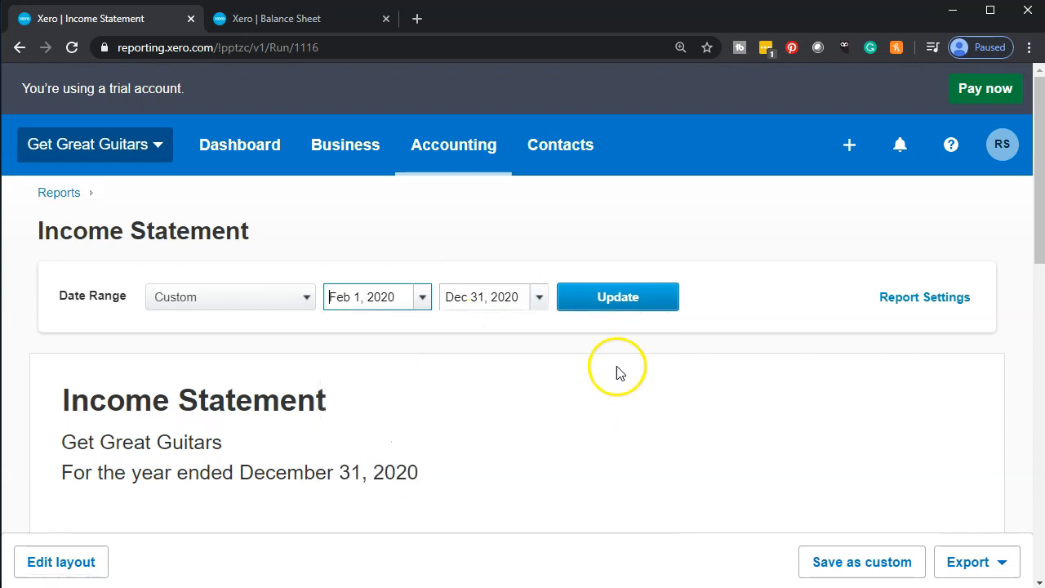
left_click(539, 302)
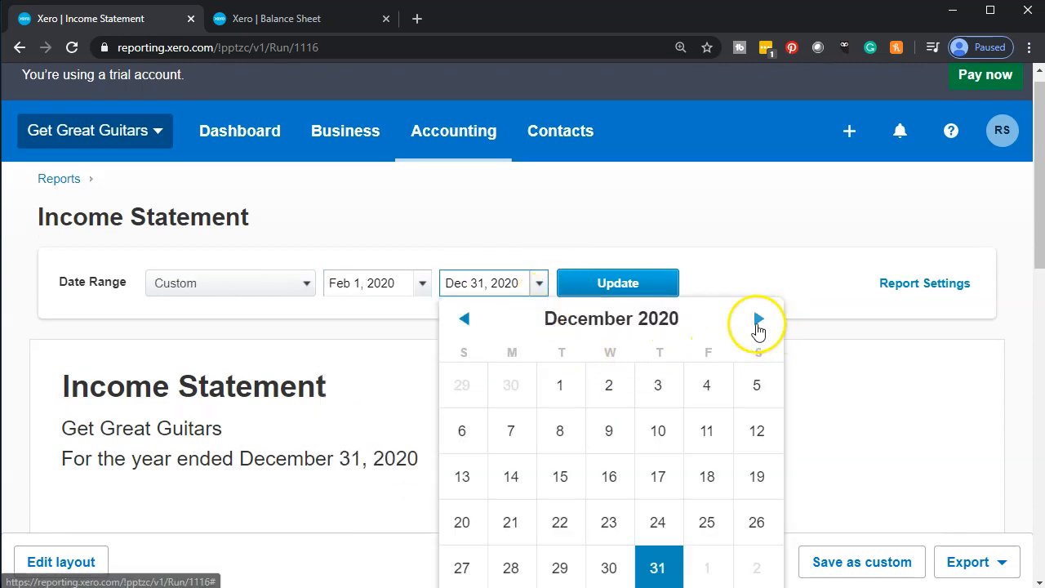
left_click(463, 320)
left_click(463, 319)
left_click(463, 319)
left_click(463, 319)
scroll(465, 323, "down", 3)
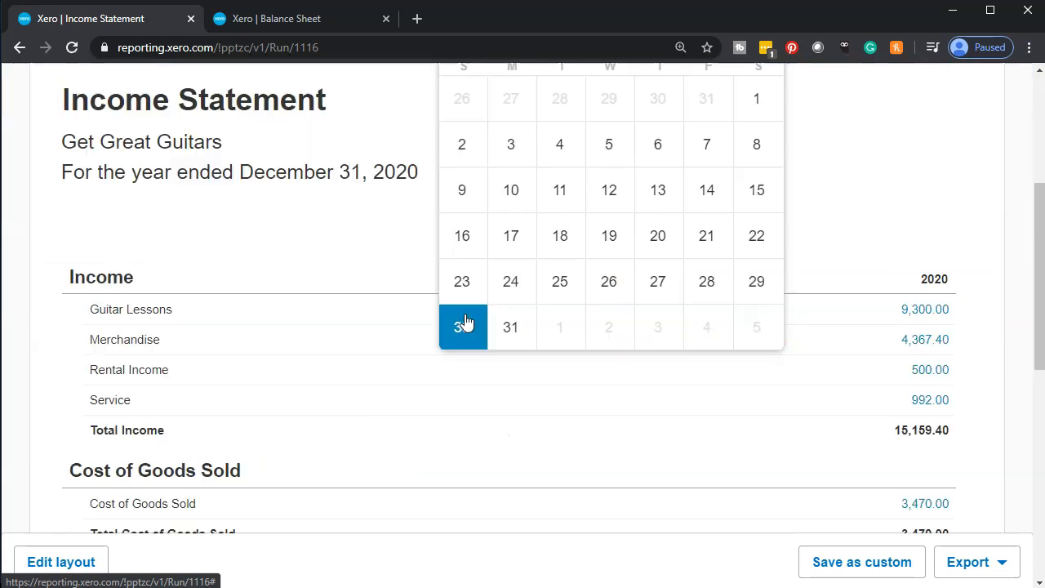
scroll(403, 396, "up", 2)
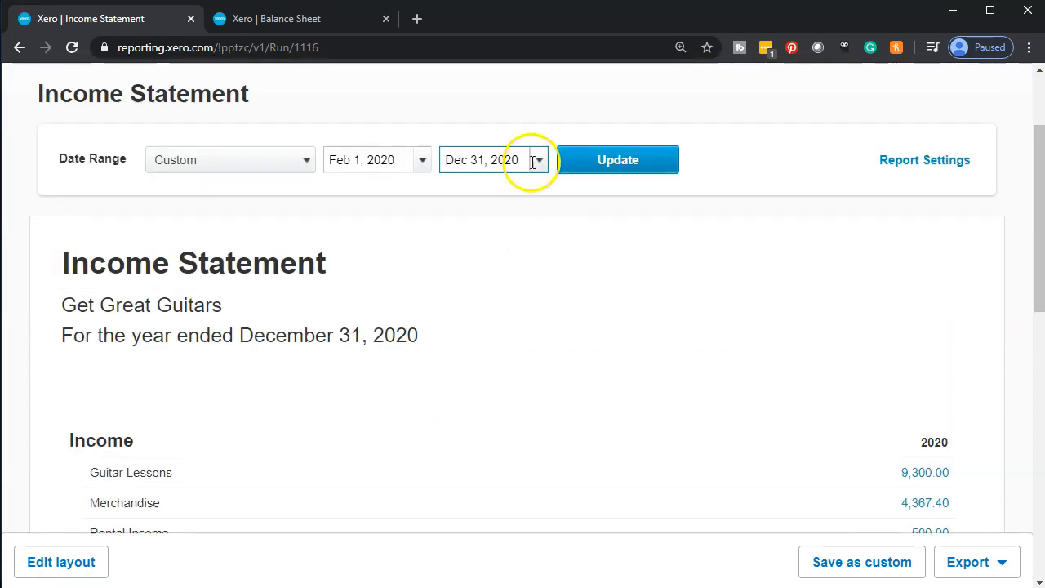
- Set the Income Statement's end date to Feb 29, 2020 and update the report
left_click(538, 163)
left_click(465, 196)
left_click(464, 197)
left_click(465, 197)
left_click(464, 197)
left_click(465, 197)
left_click(464, 197)
left_click(464, 197)
left_click(464, 197)
left_click(465, 197)
left_click(466, 200)
left_click(466, 200)
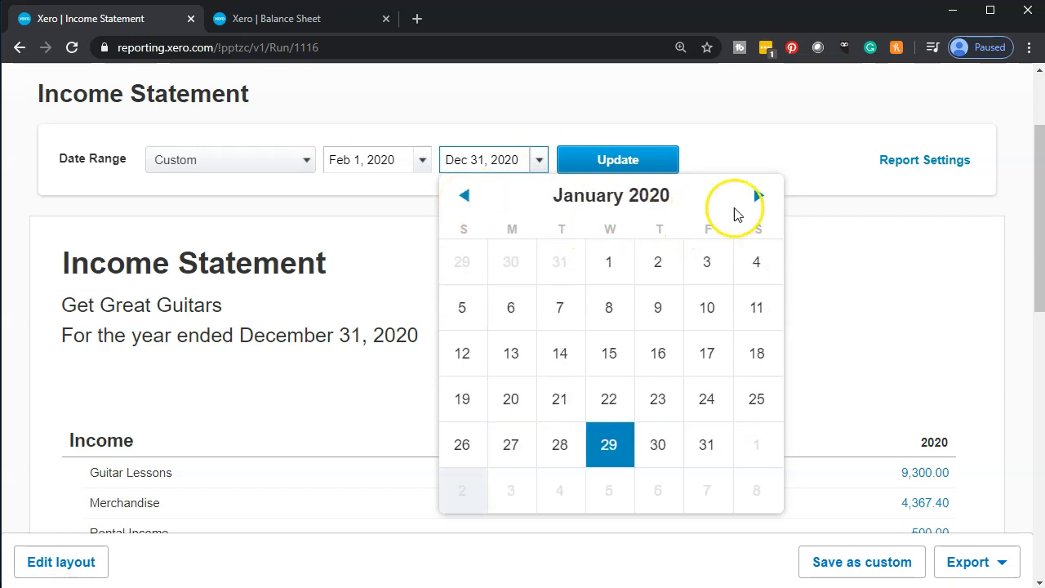
left_click(758, 198)
left_click(759, 443)
left_click(615, 158)
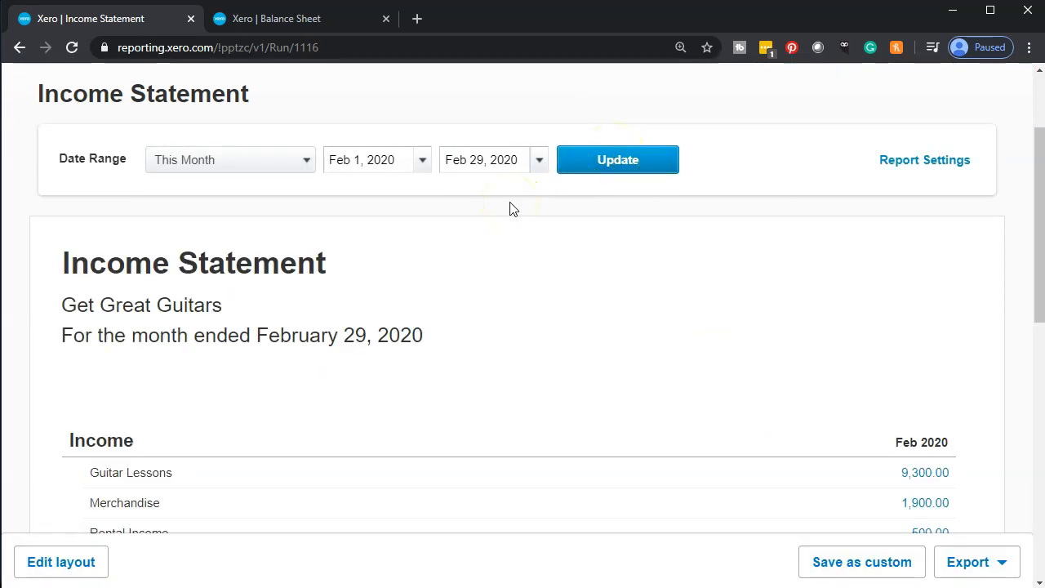
- Compare the Income Statement with 1 previous period, turn off decimals, and update the report
left_click(943, 165)
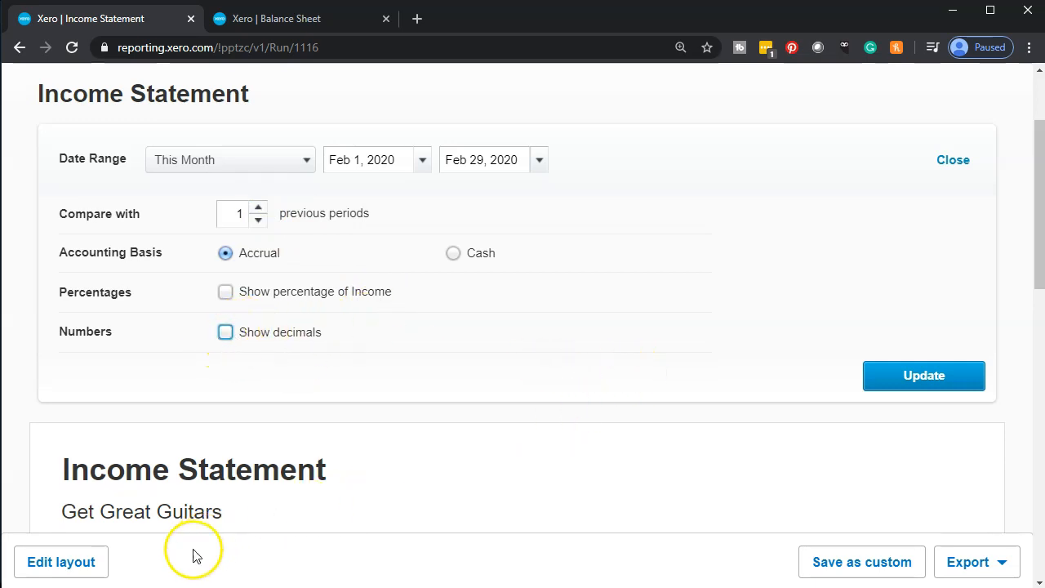
left_click(893, 385)
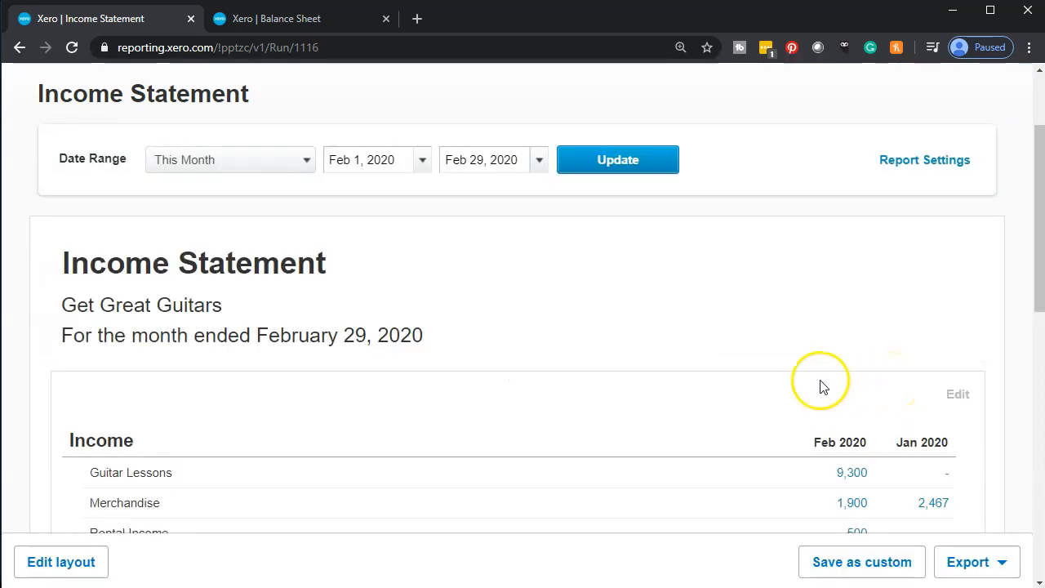
scroll(823, 387, "down", 2)
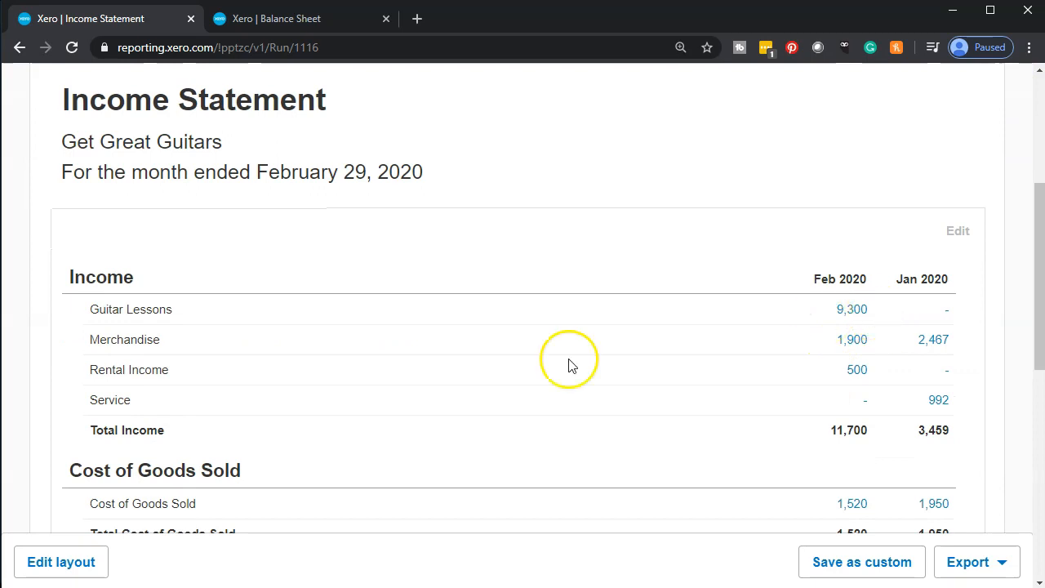
scroll(547, 371, "down", 7)
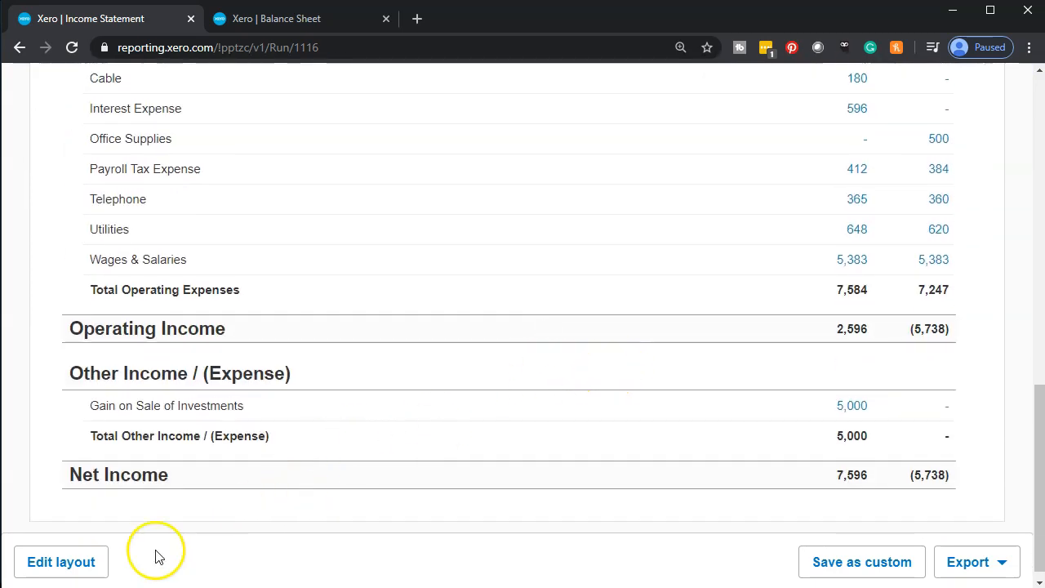
- In the report's layout, add a formula column named Change that subtracts Jan 2020 from Feb 2020
left_click(88, 564)
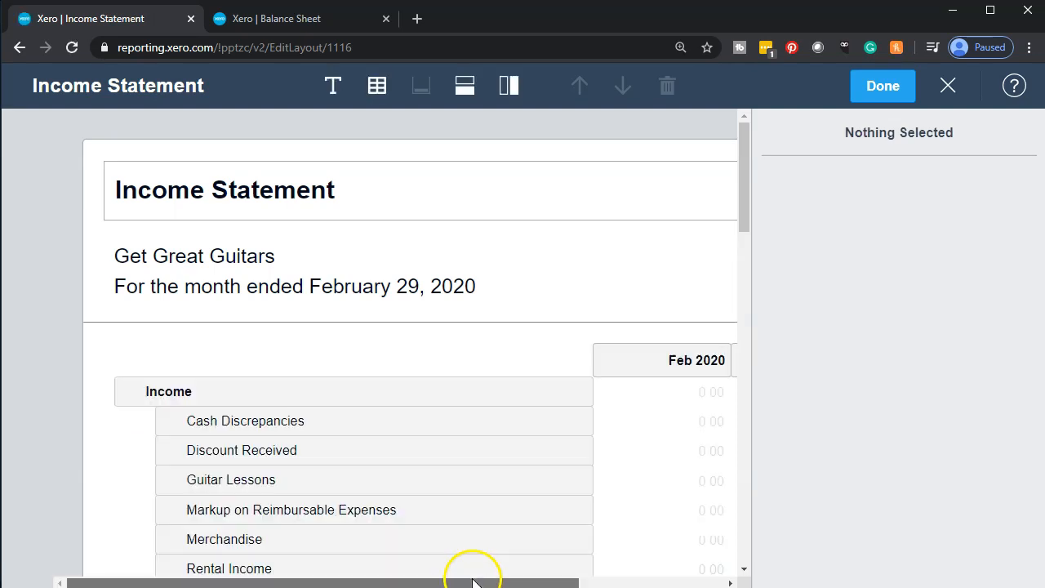
left_click_drag(473, 581, 718, 576)
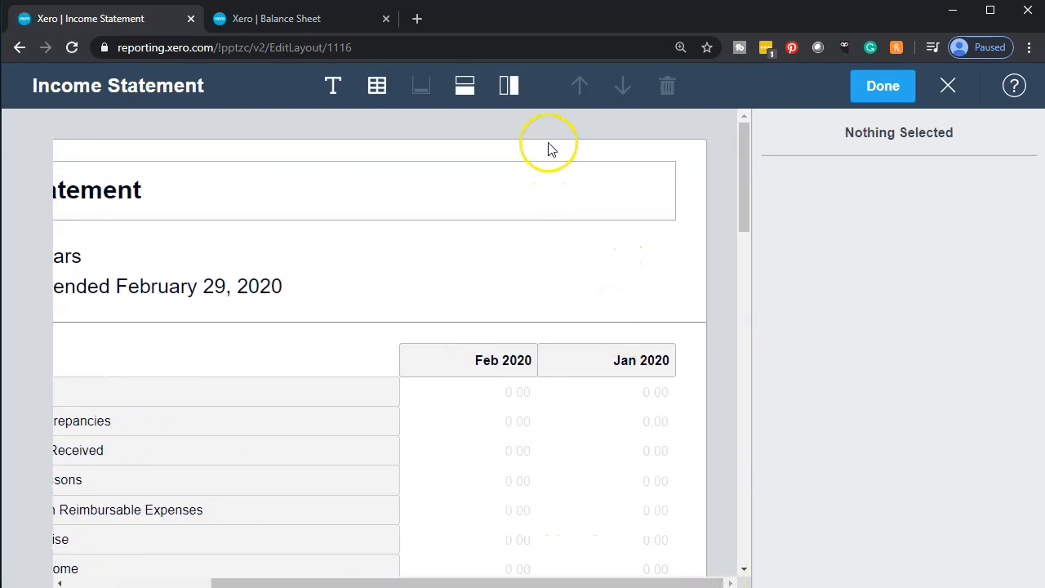
left_click(509, 88)
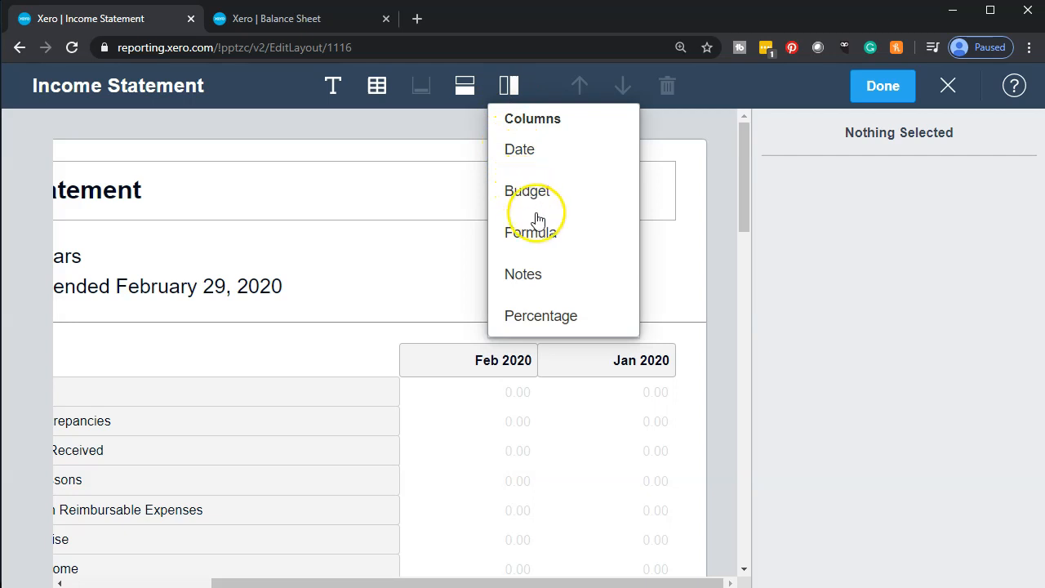
left_click(531, 238)
left_click(858, 284)
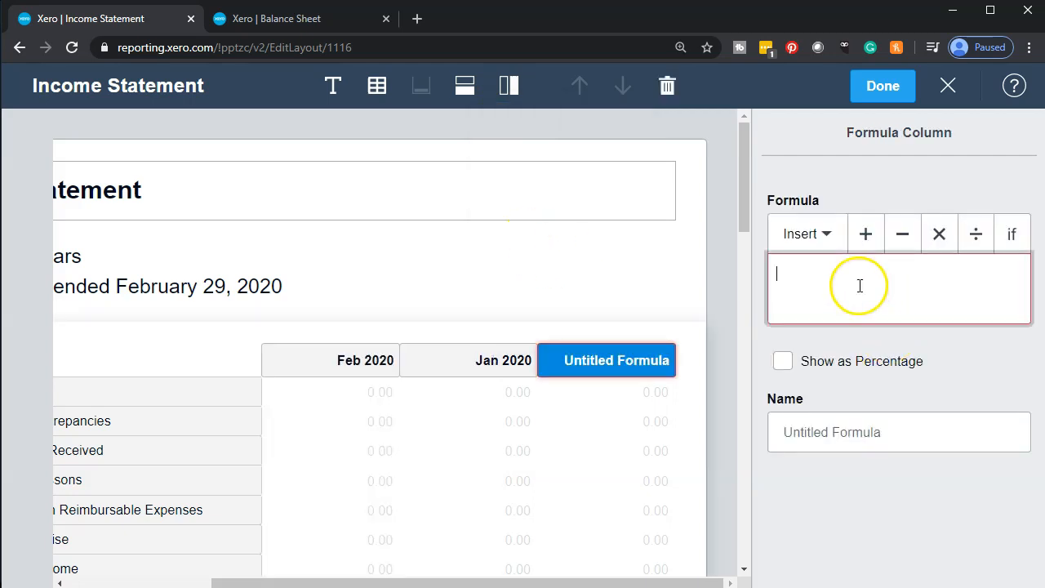
left_click(820, 243)
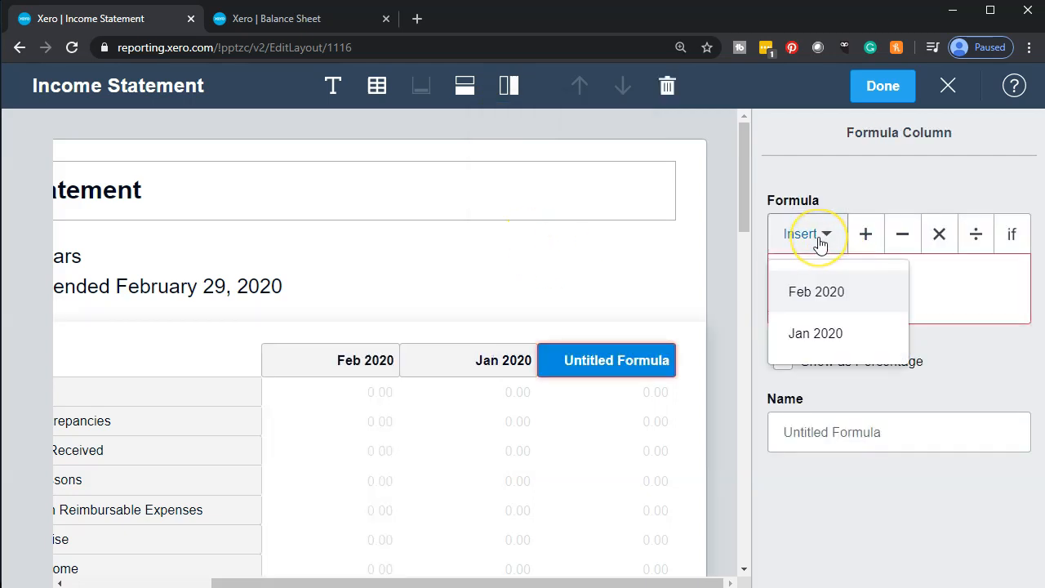
left_click(826, 294)
left_click(903, 239)
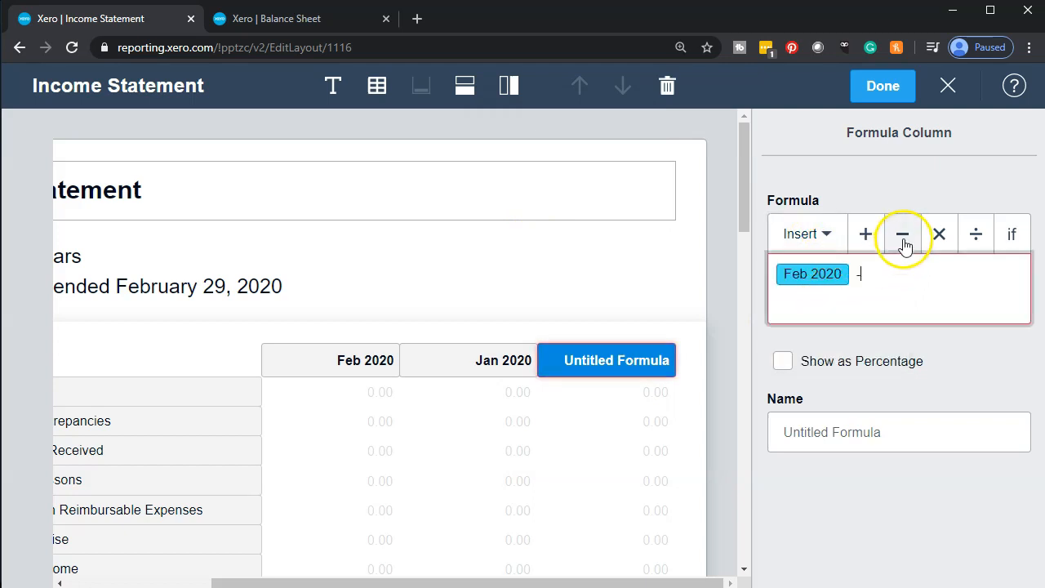
left_click(815, 232)
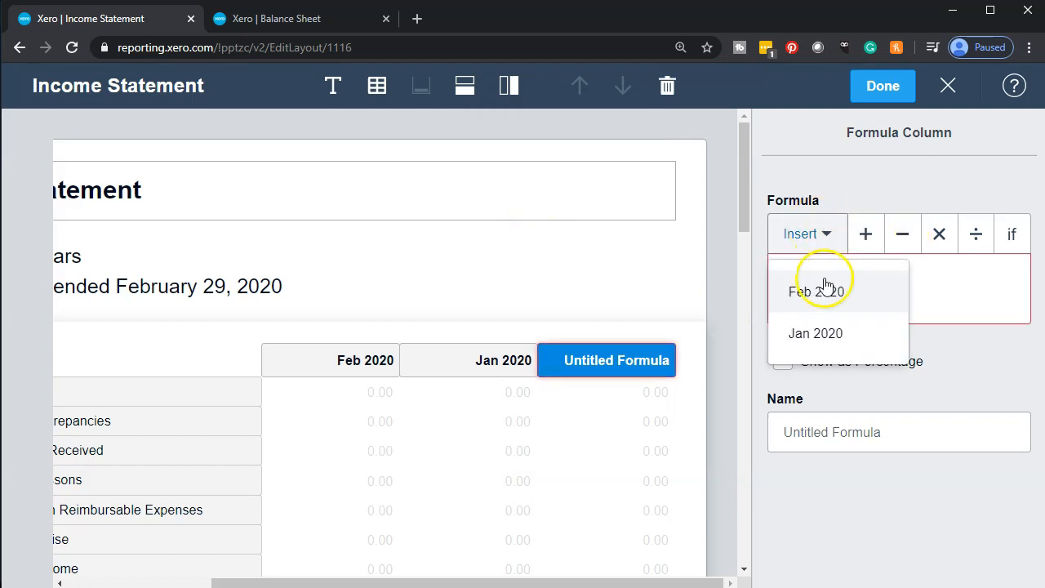
left_click(824, 333)
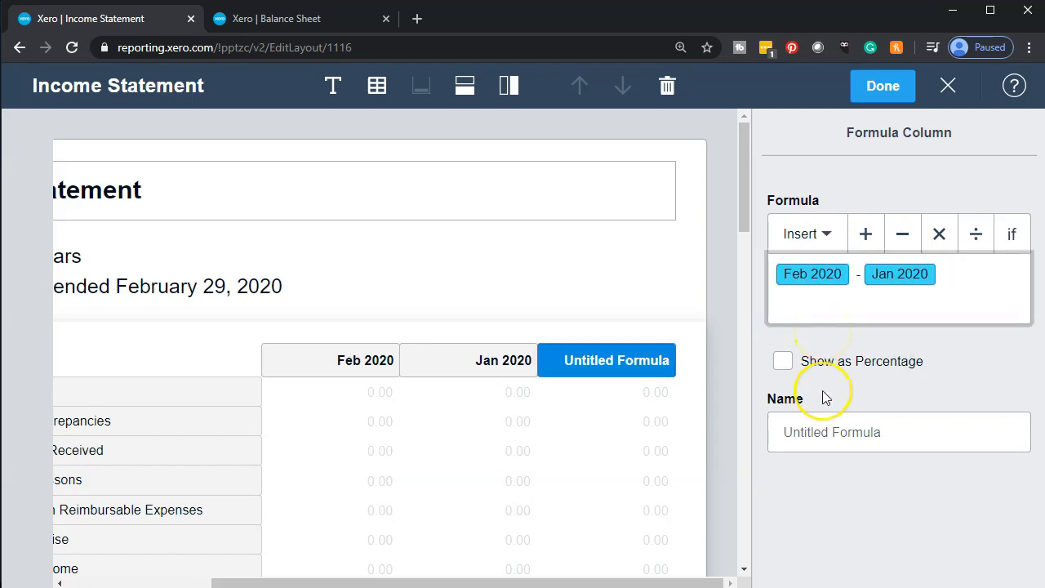
left_click(902, 430)
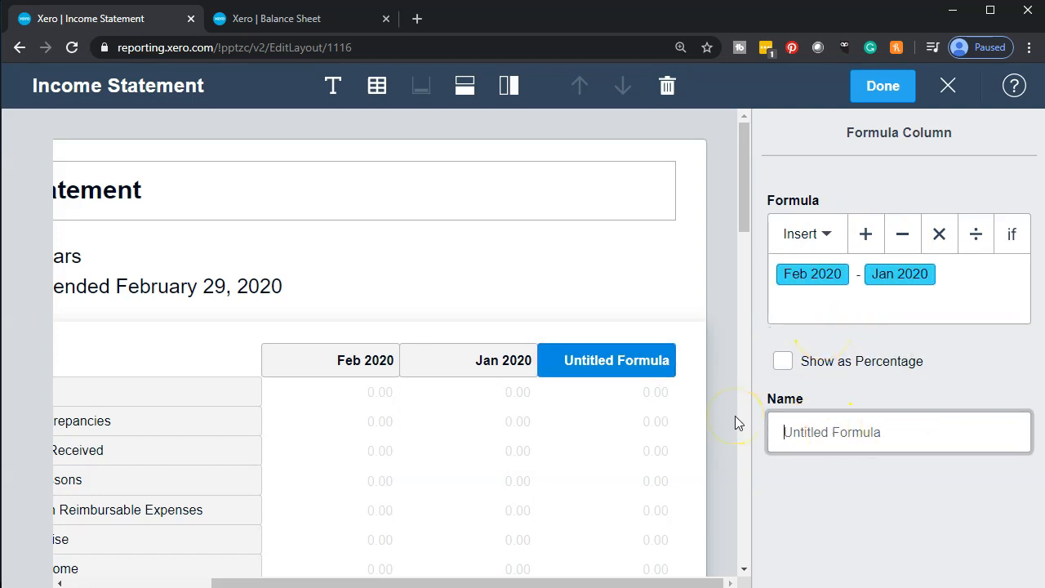
type("Change")
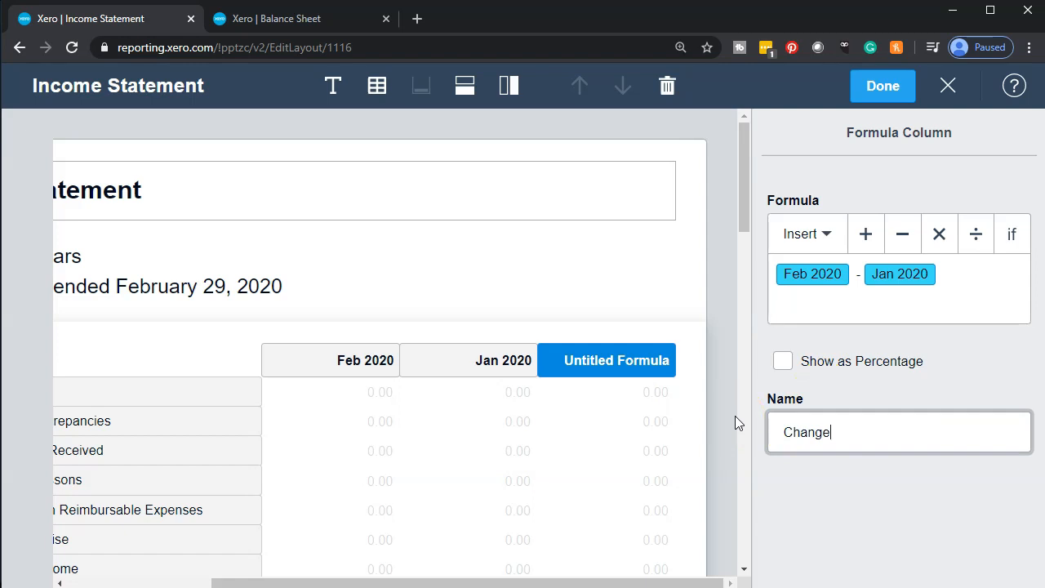
- Add a formula column named % Change that divides Change by Jan 2020, shown as a percentage, and finish the layout editing
left_click(508, 81)
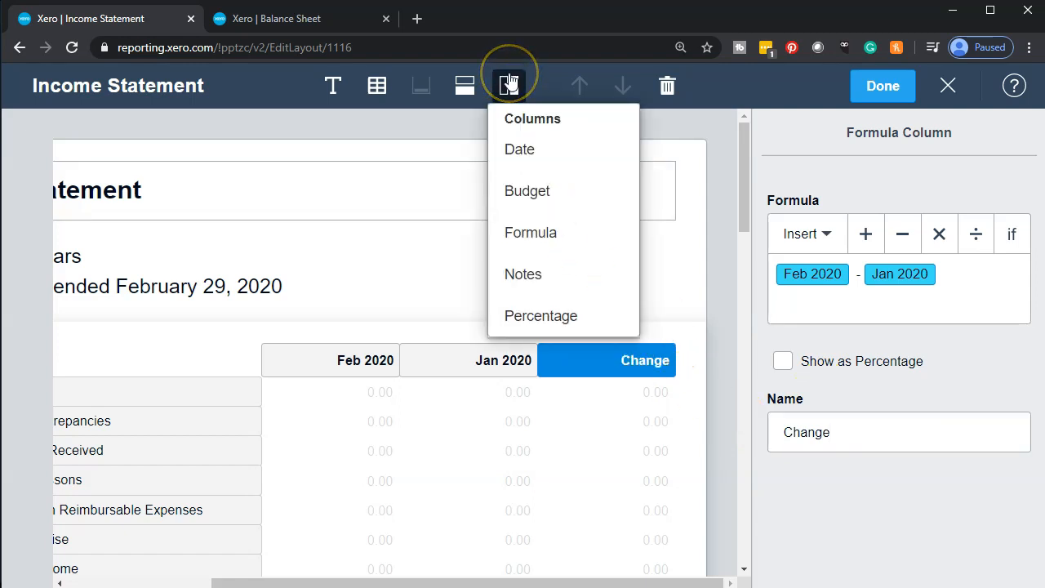
left_click(531, 234)
left_click(820, 299)
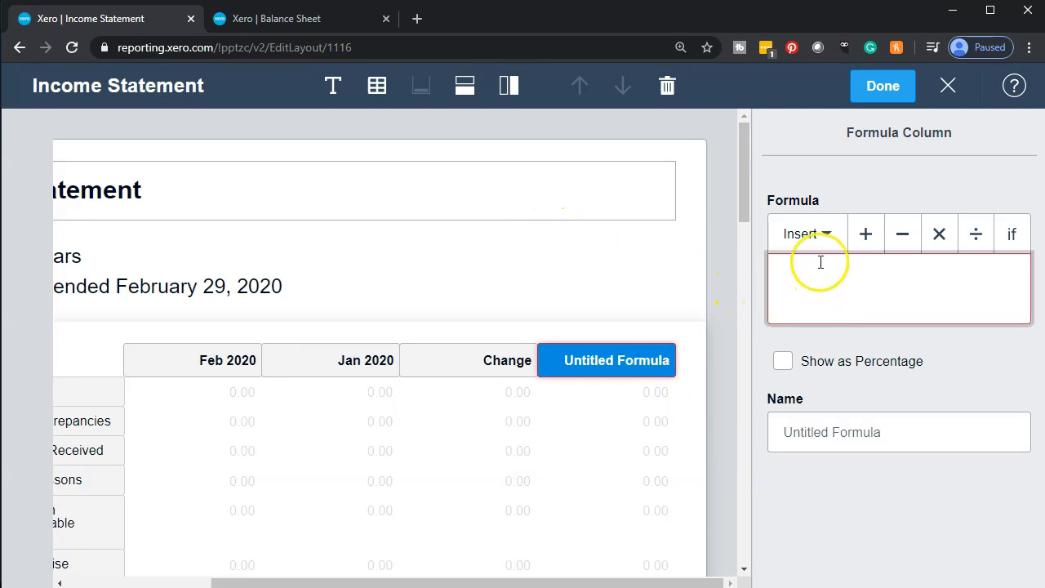
left_click(821, 236)
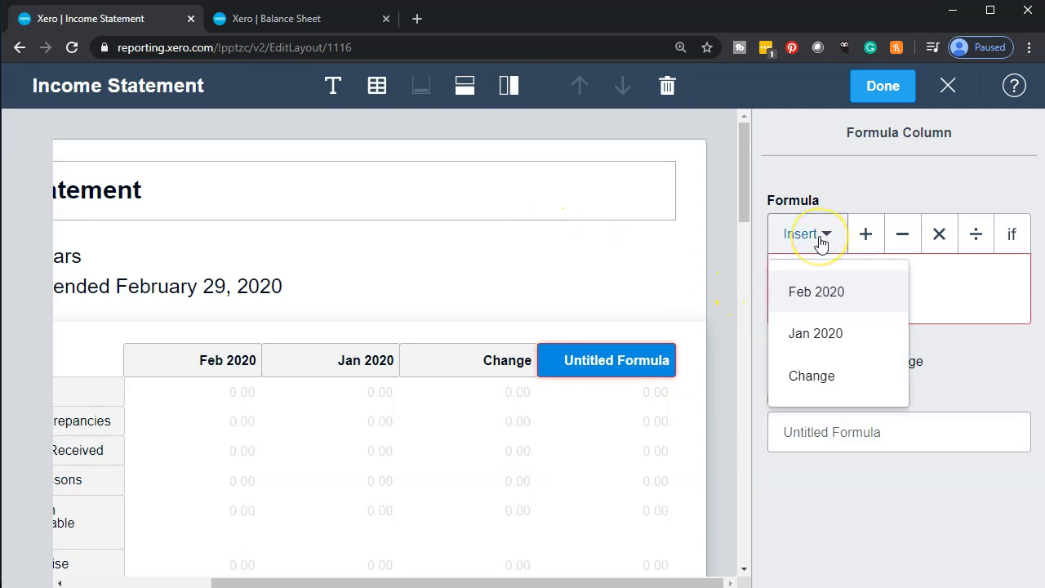
left_click(812, 372)
left_click(968, 234)
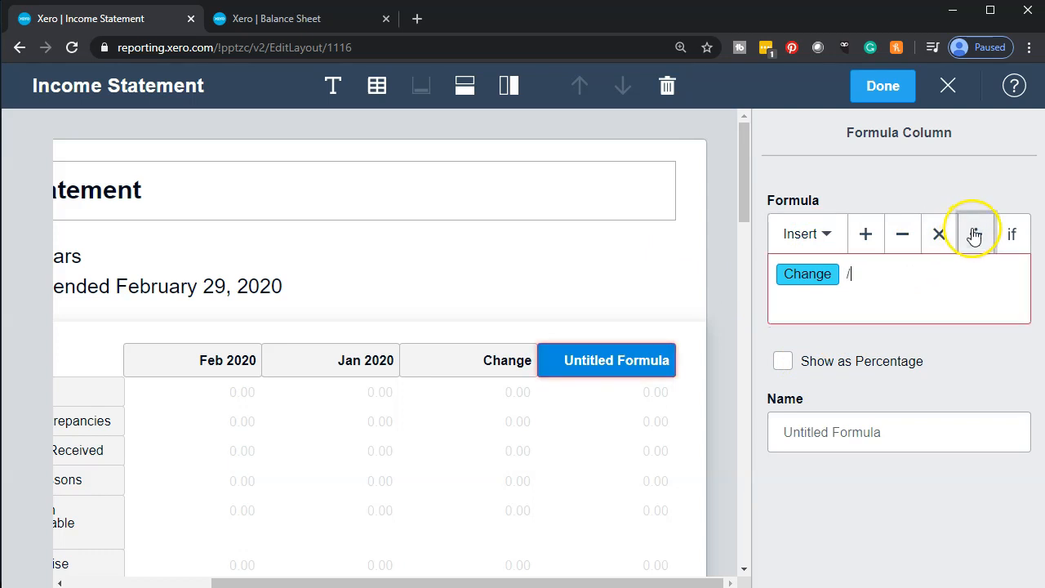
left_click(818, 237)
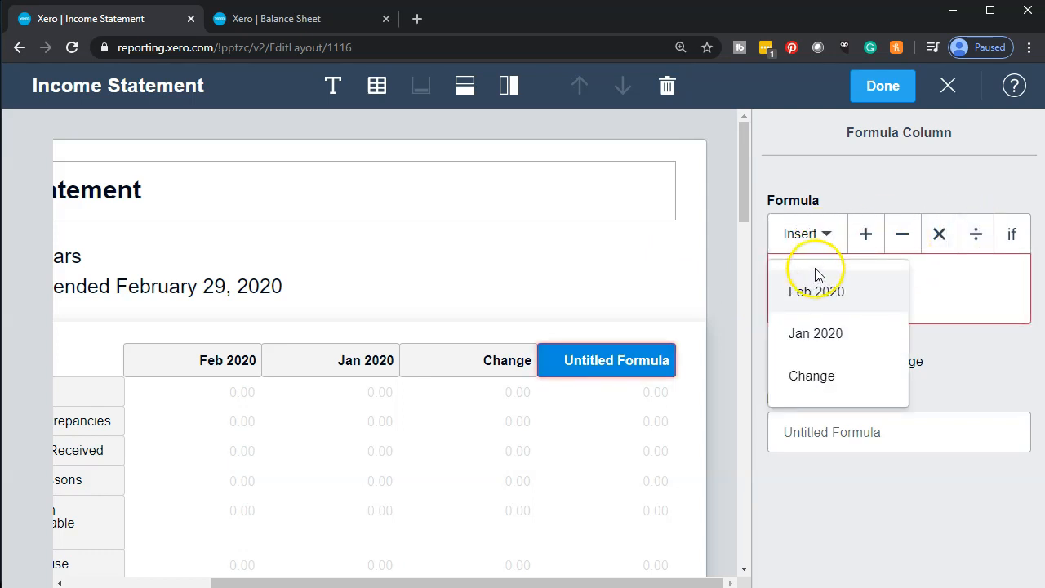
left_click(816, 334)
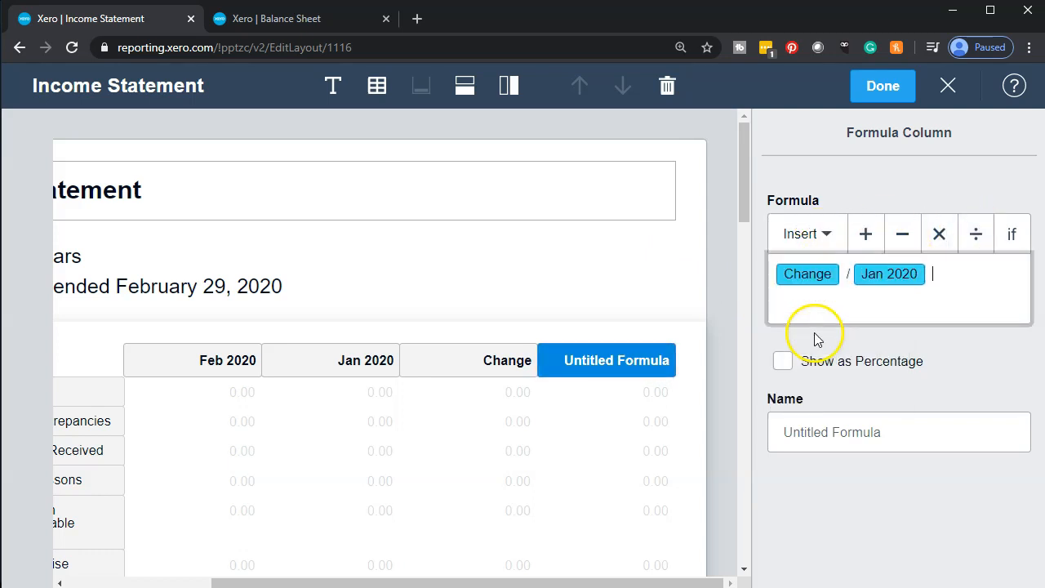
left_click(781, 362)
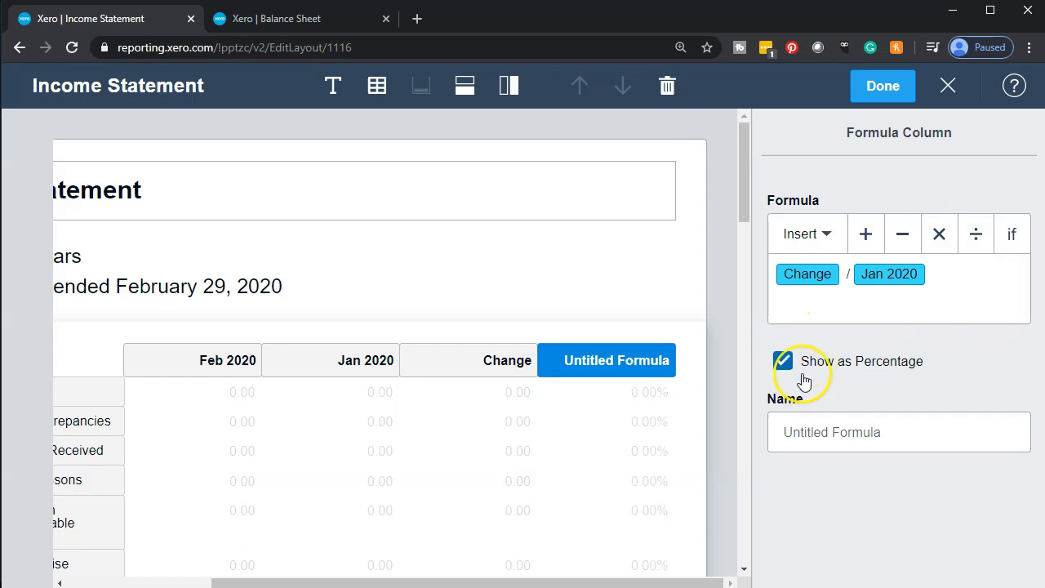
left_click(903, 440)
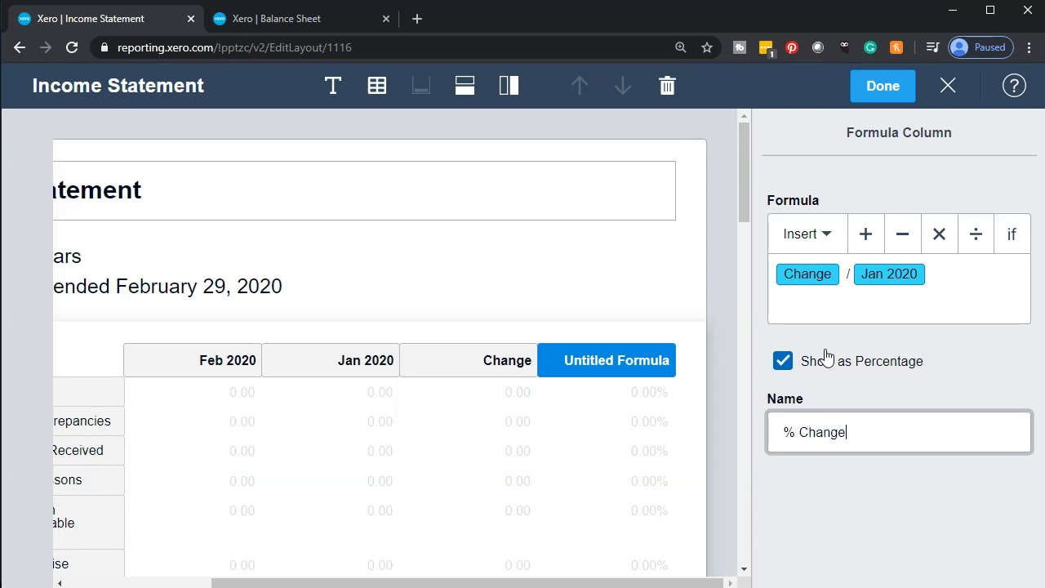
left_click(885, 89)
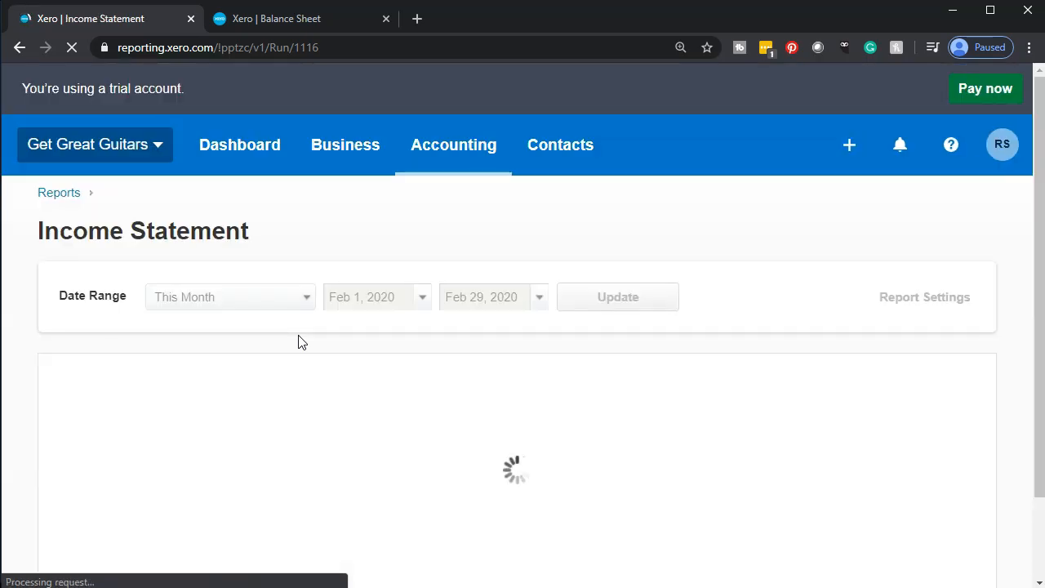
- Retitle the report Comparative Income Statement
scroll(298, 343, "down", 1)
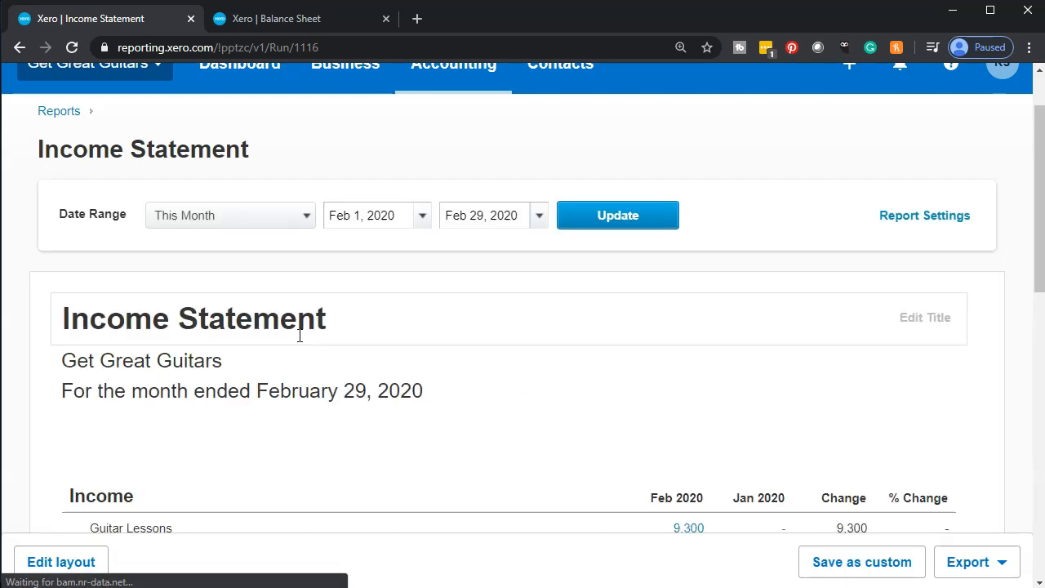
left_click(65, 320)
type("Comparativ")
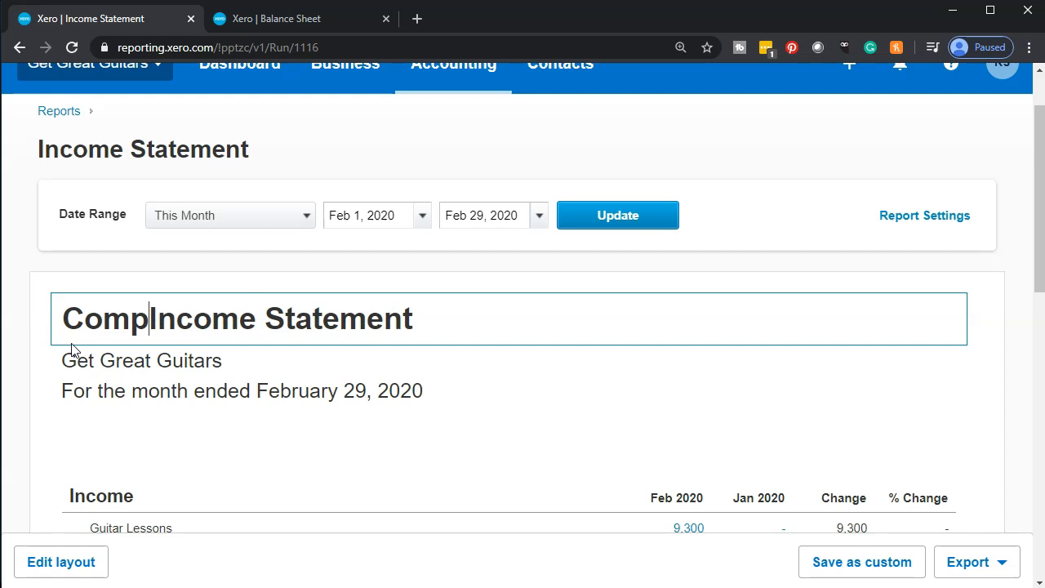
type("e")
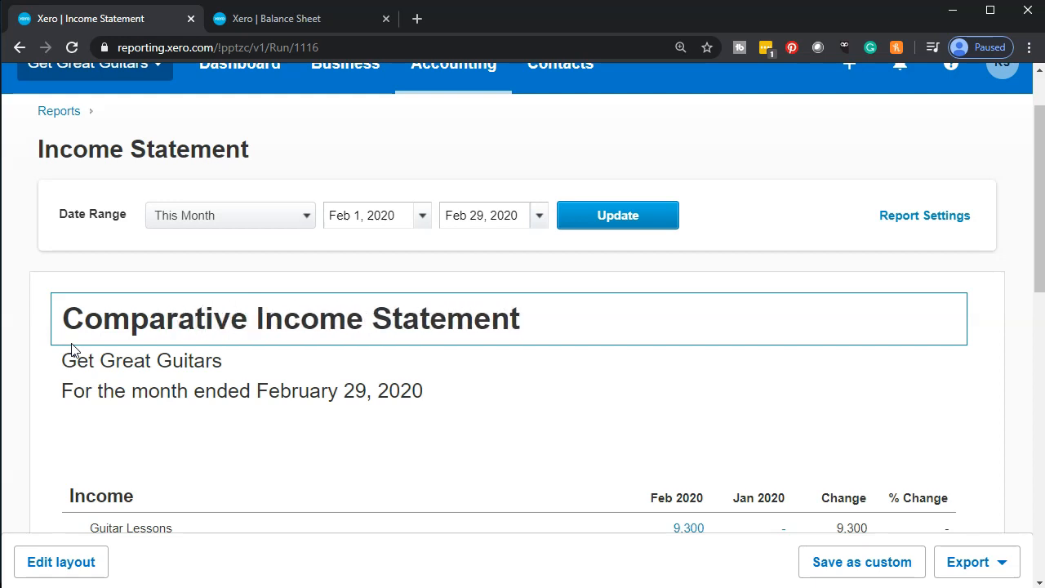
- Review the Change and % Change columns from income through net income
scroll(269, 384, "down", 3)
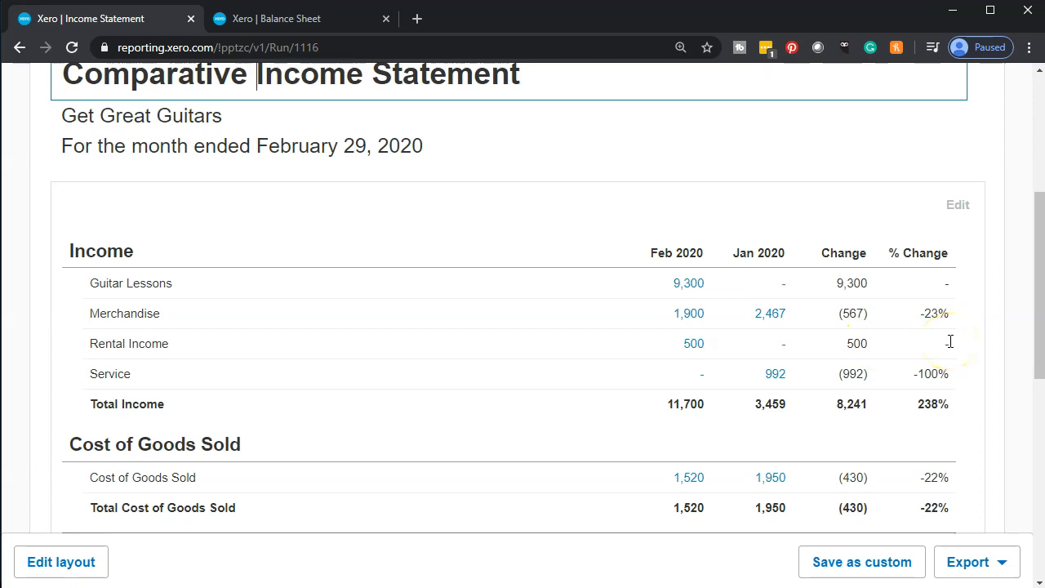
scroll(949, 341, "down", 2)
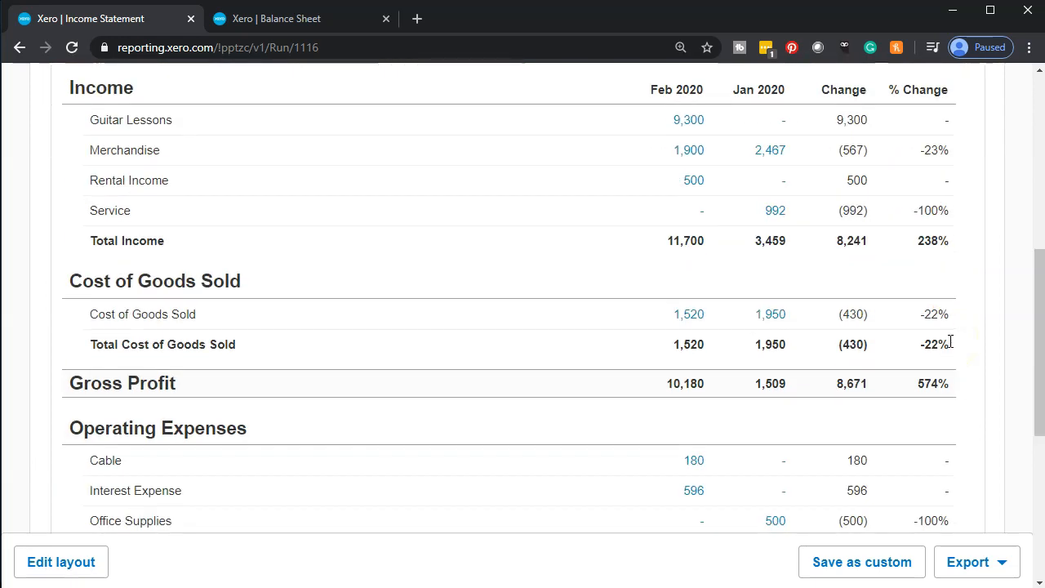
scroll(950, 341, "down", 4)
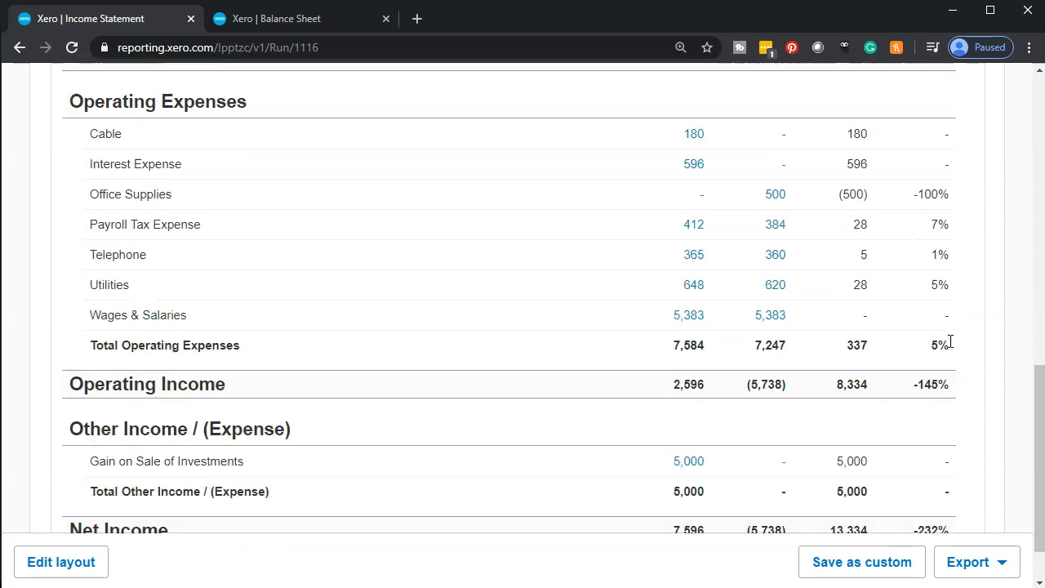
scroll(950, 341, "down", 1)
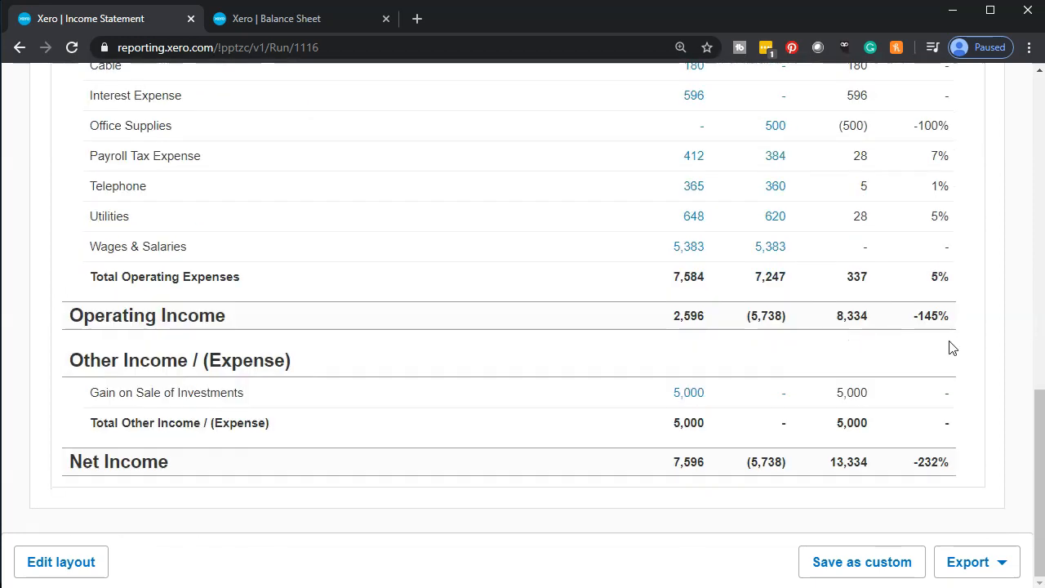
- Save the income statement as a custom report named Comparative Income Statement, without making it the default
scroll(949, 346, "up", 5)
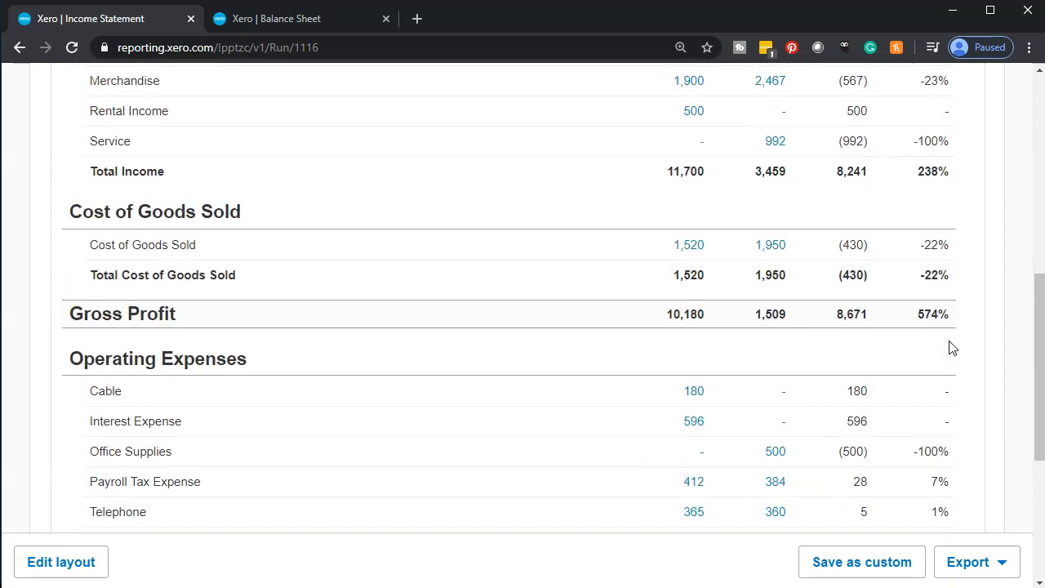
scroll(950, 347, "up", 1)
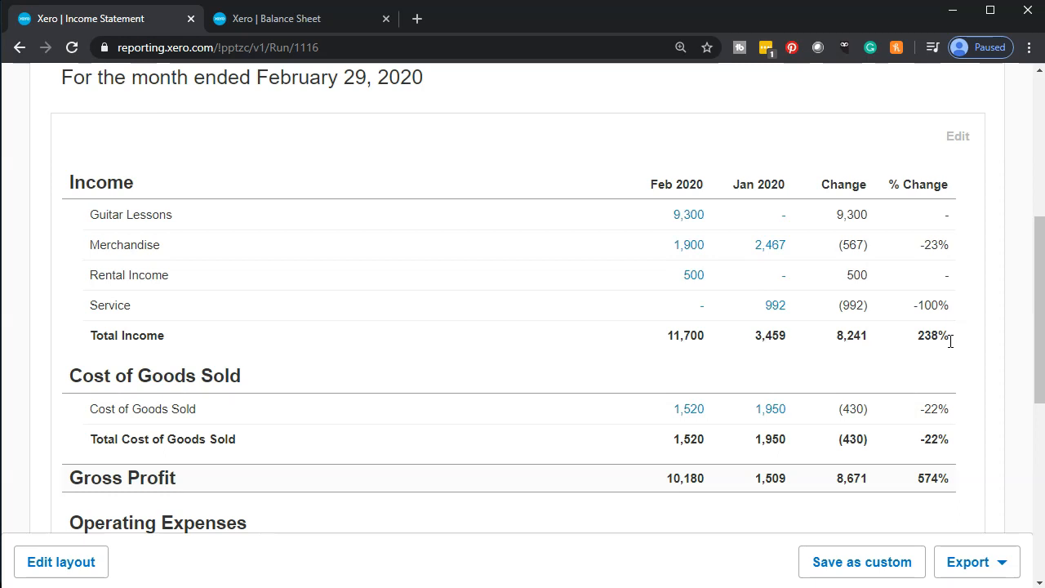
scroll(832, 268, "down", 4)
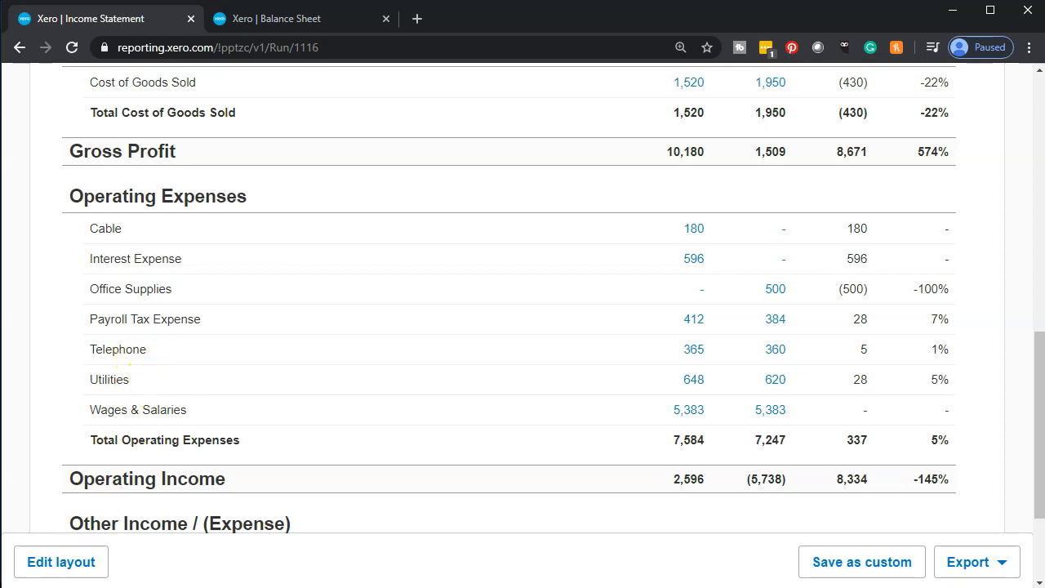
left_click(902, 570)
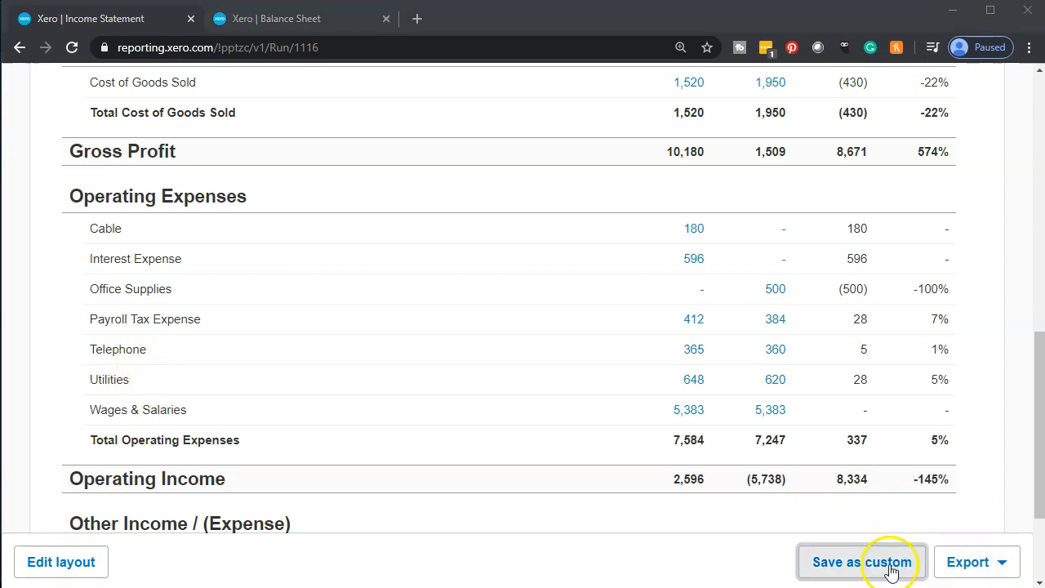
left_click(352, 303)
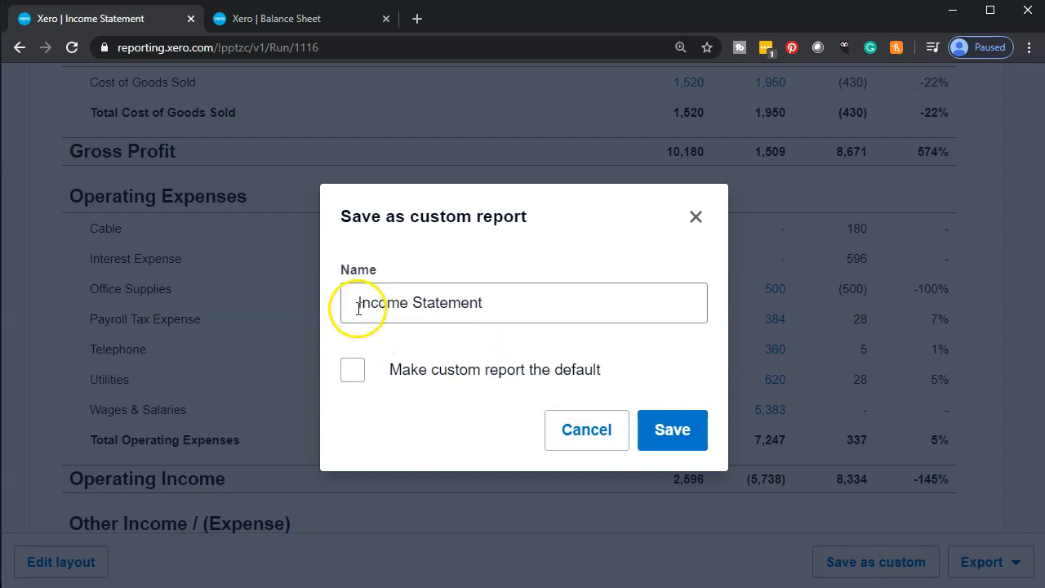
type("Cusome")
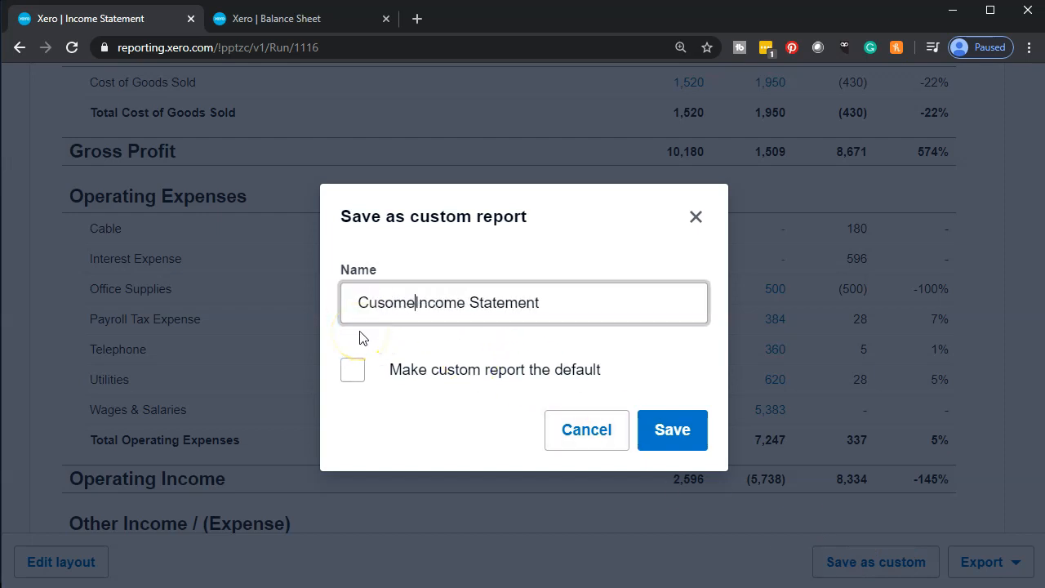
key("BackSpace")
key("BackSpace")
key("BackSpace")
key("BackSpace")
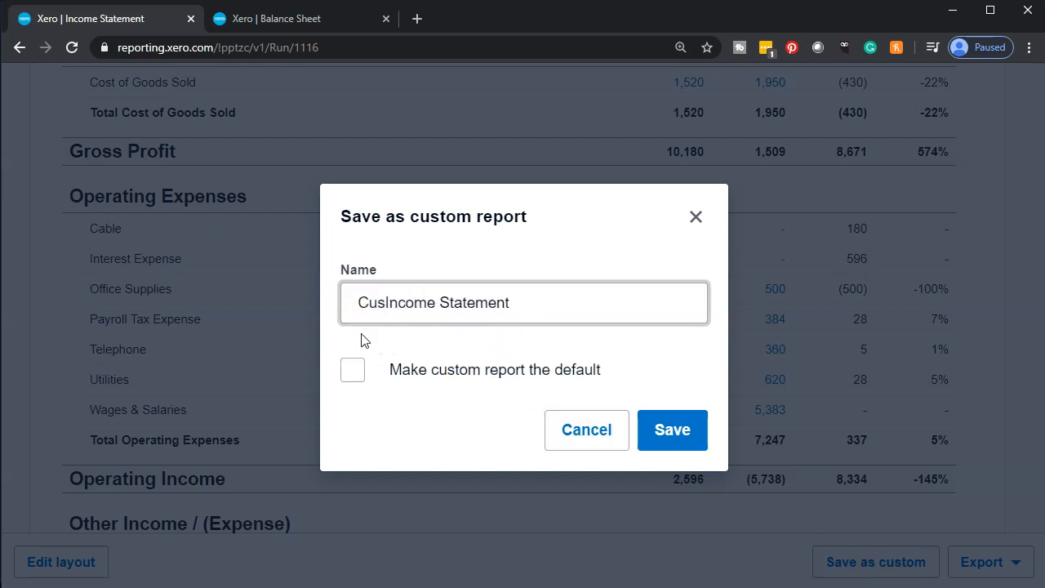
key("BackSpace")
key("BackSpace")
key("BackSpace")
type("Compara")
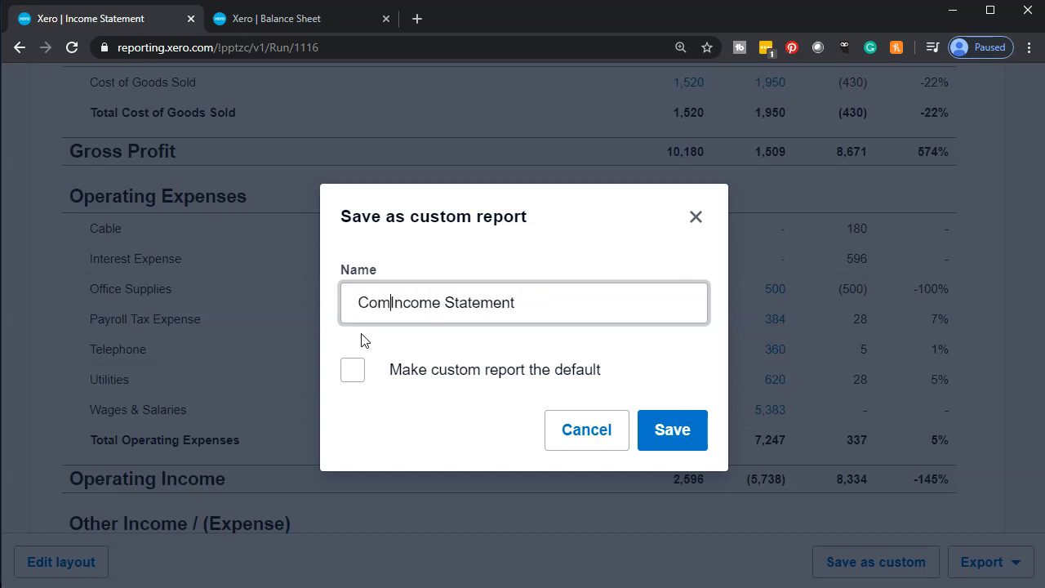
type("tive")
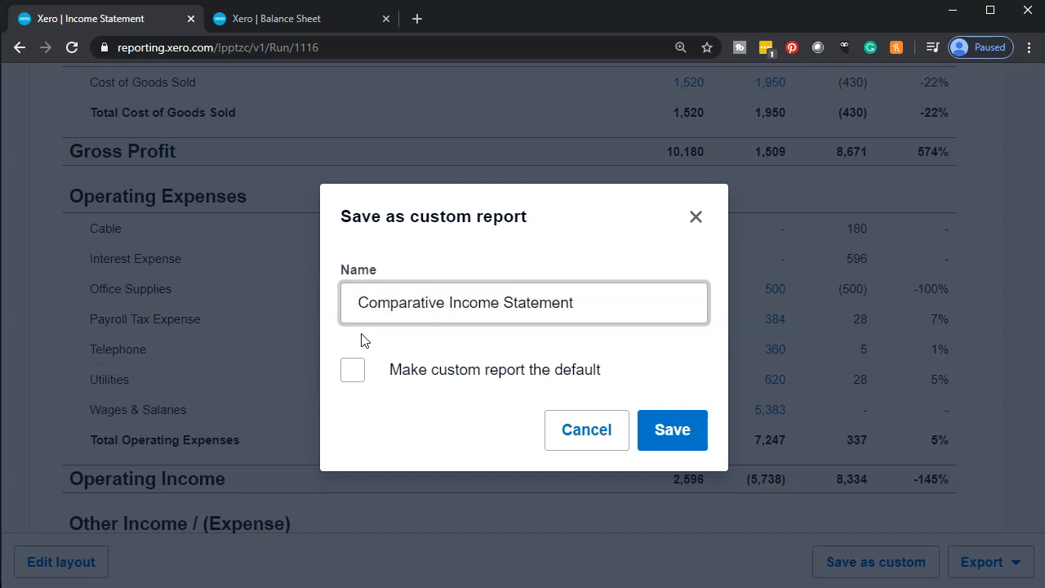
left_click(672, 430)
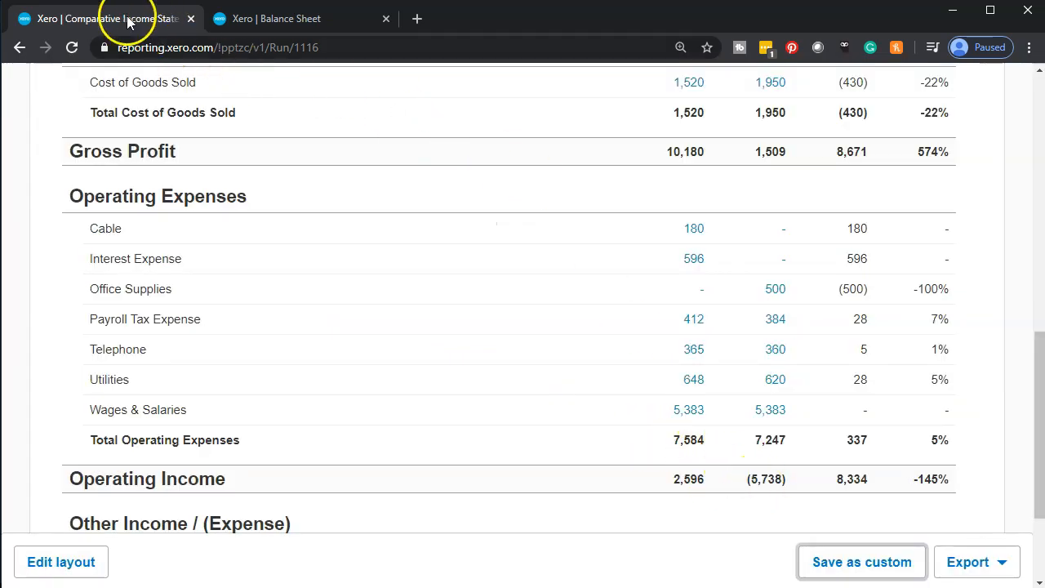
- Duplicate the income statement's browser tab and check the open balance sheet and income statement tabs
right_click(126, 21)
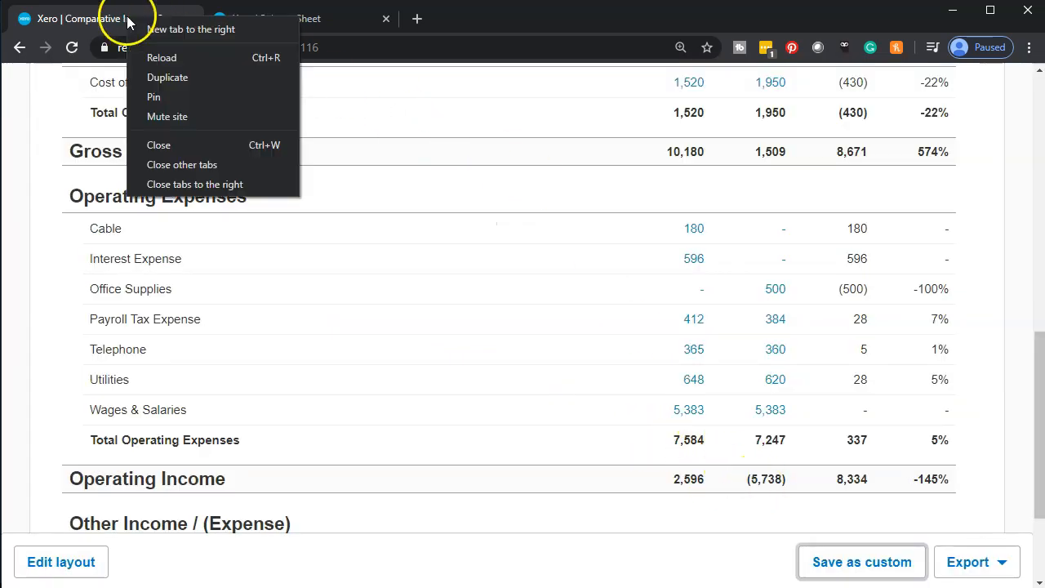
left_click(155, 76)
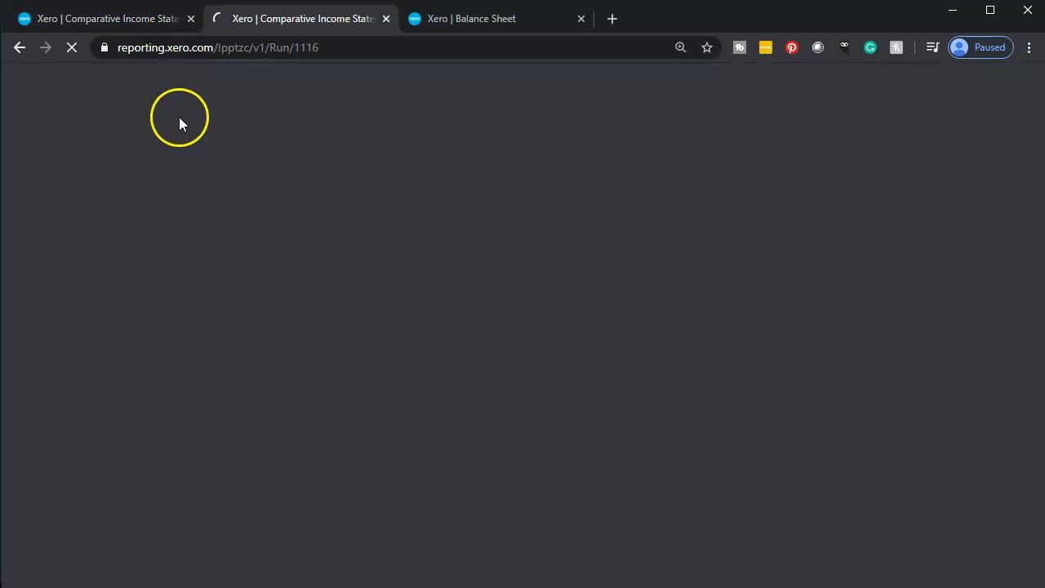
left_click(499, 23)
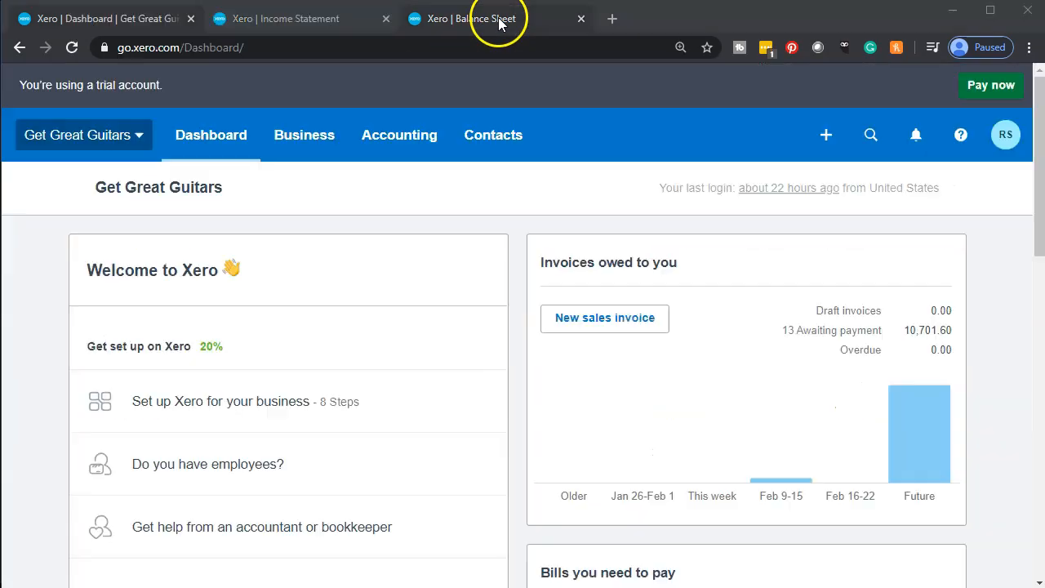
left_click(499, 23)
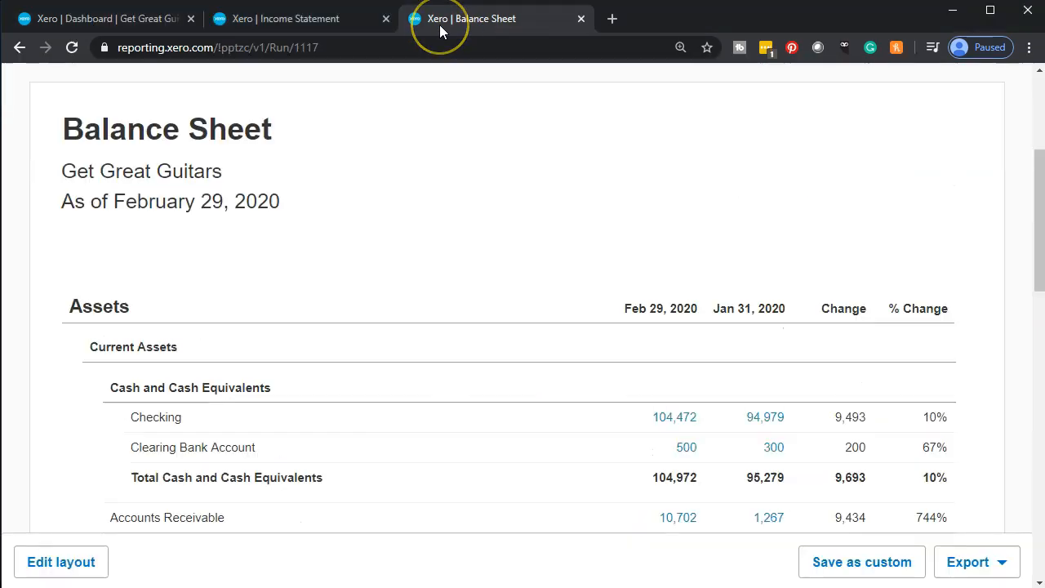
left_click(311, 23)
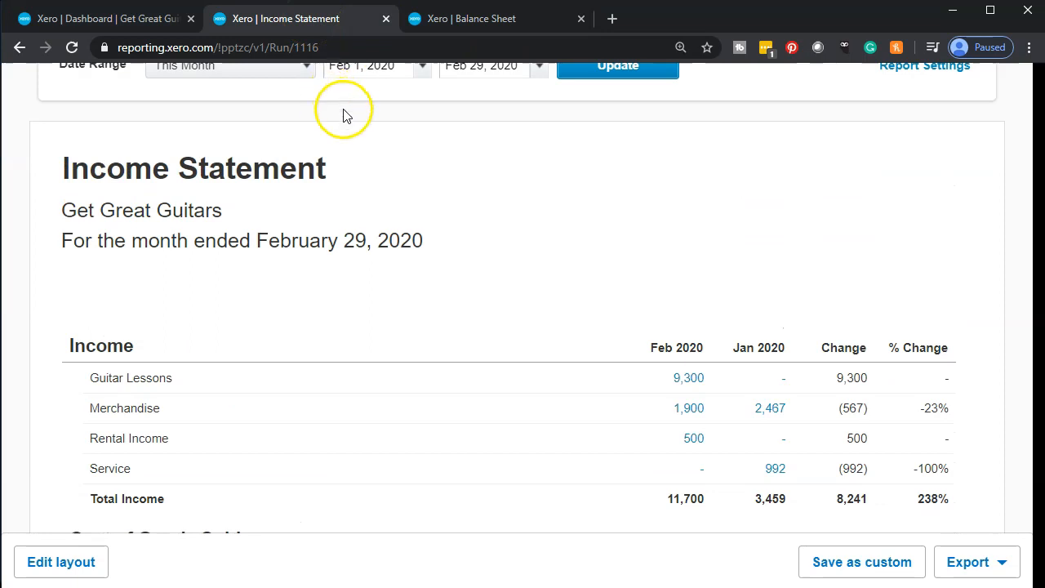
- From the dashboard tab, go to the full reports list and open the Journal Report in the Accounting group
left_click(127, 23)
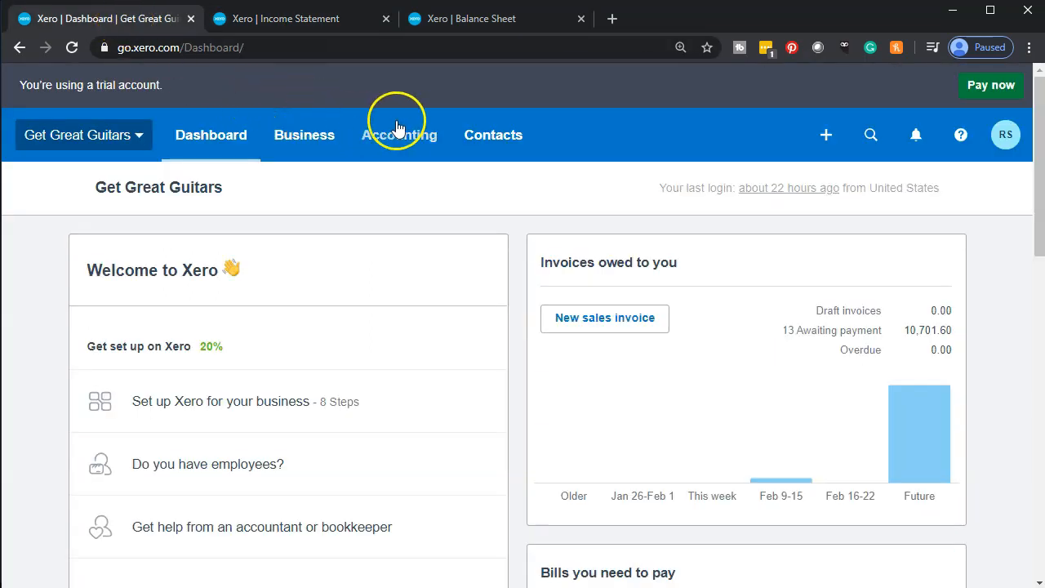
left_click(418, 138)
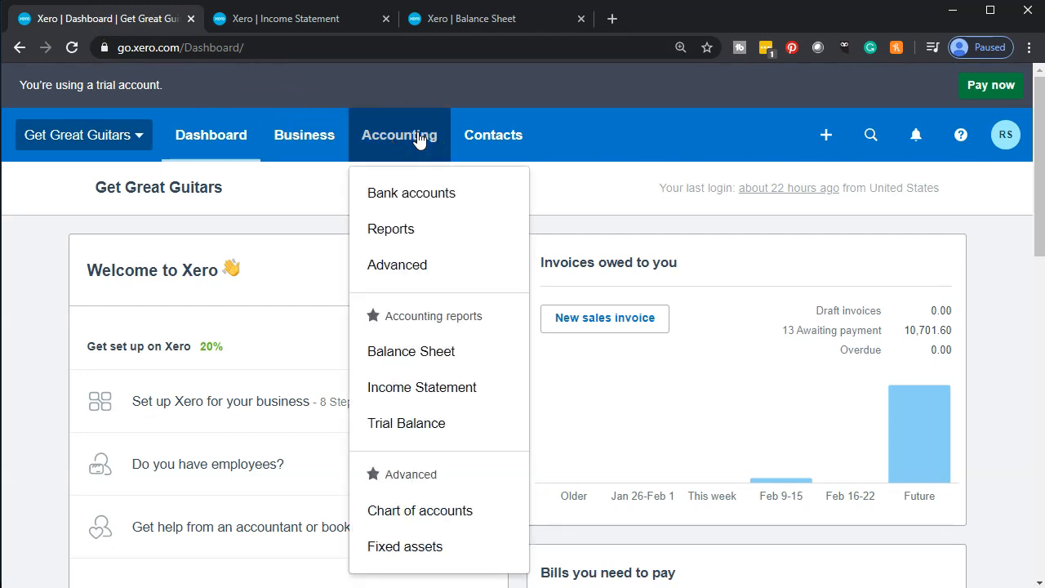
left_click(414, 237)
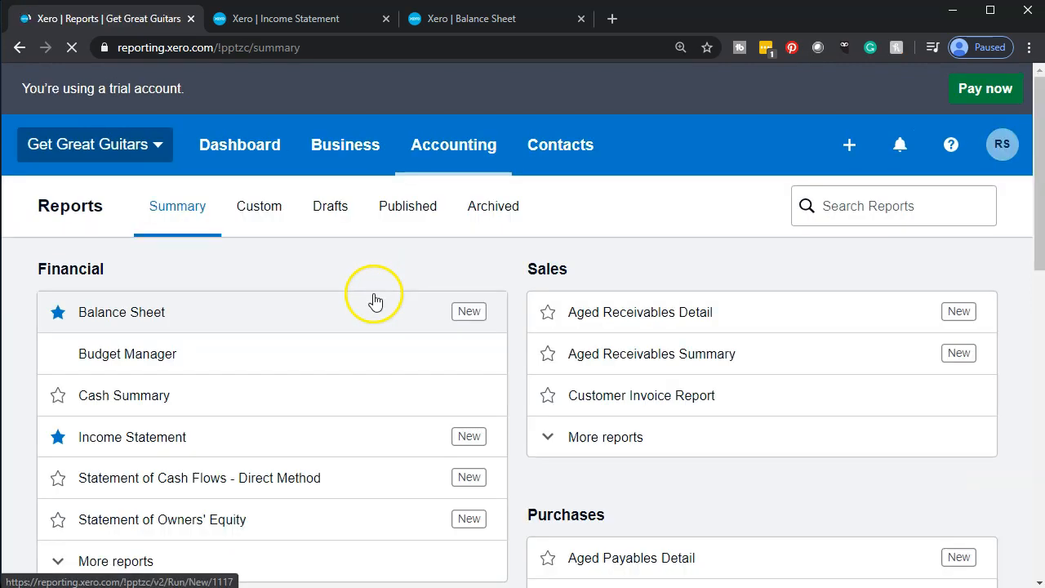
scroll(375, 302, "down", 1)
scroll(375, 302, "down", 10)
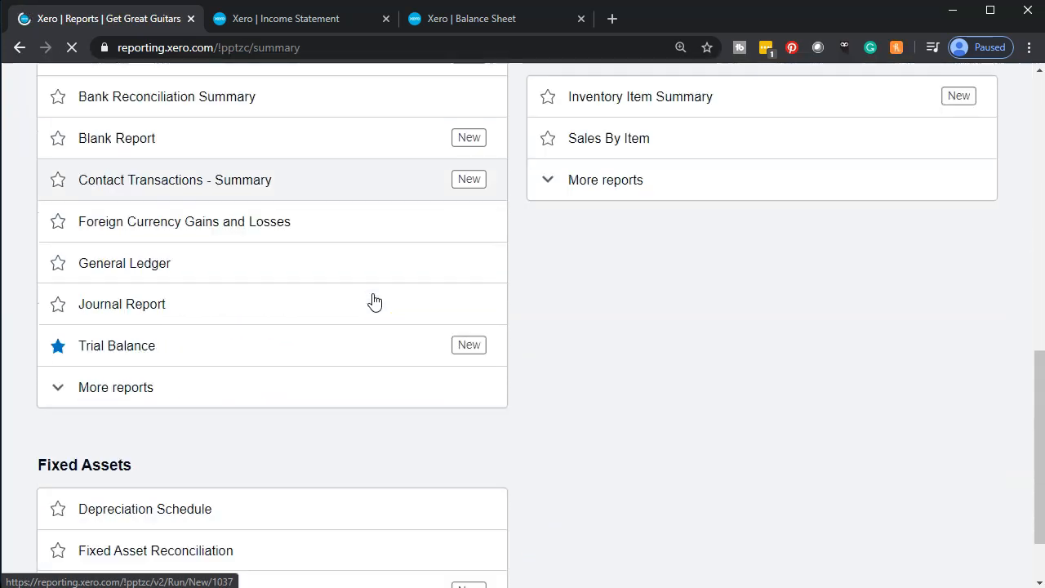
scroll(371, 301, "up", 2)
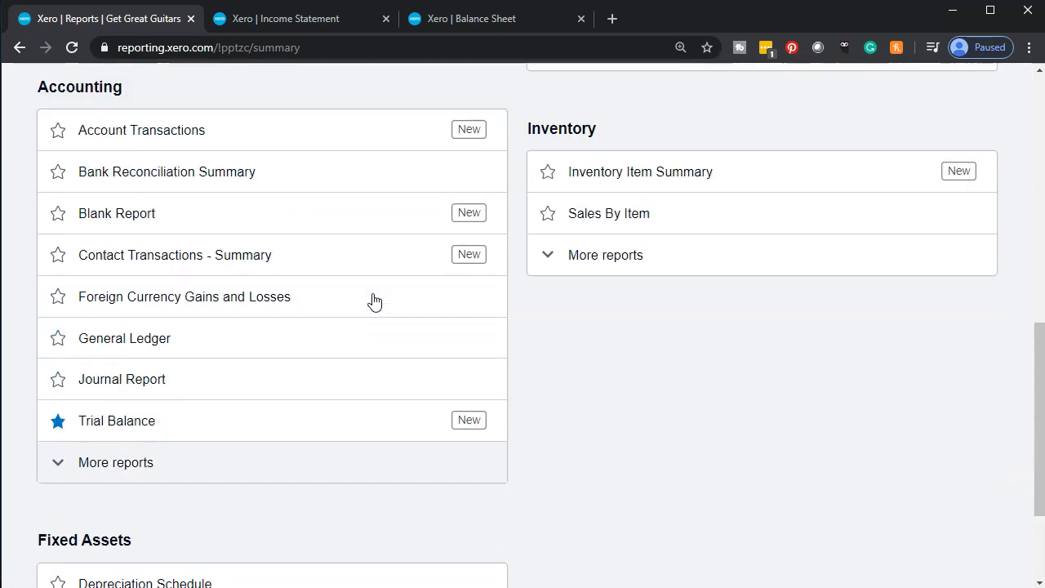
left_click(143, 473)
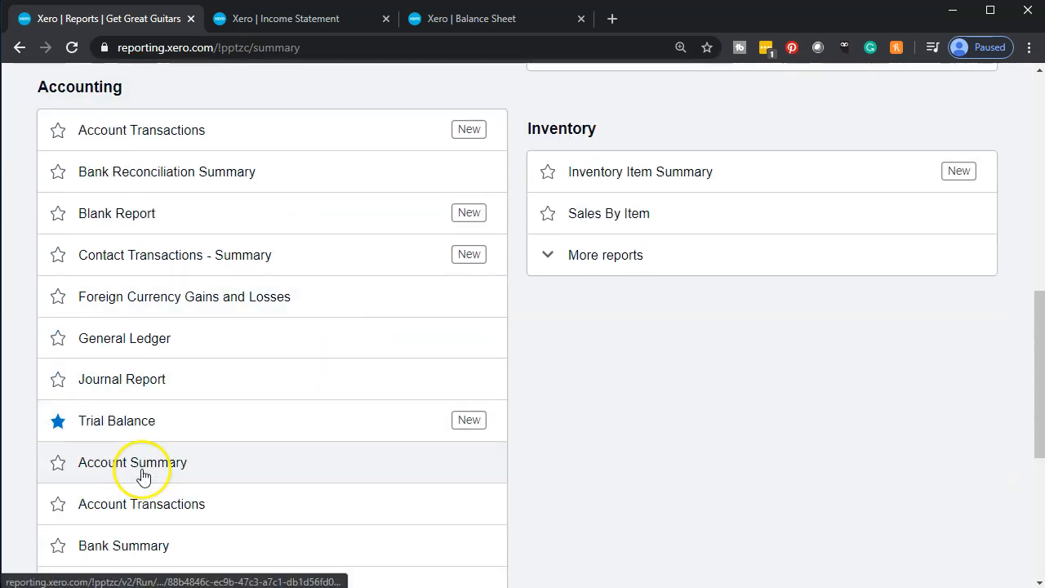
scroll(144, 474, "down", 3)
scroll(145, 475, "up", 1)
scroll(156, 438, "up", 1)
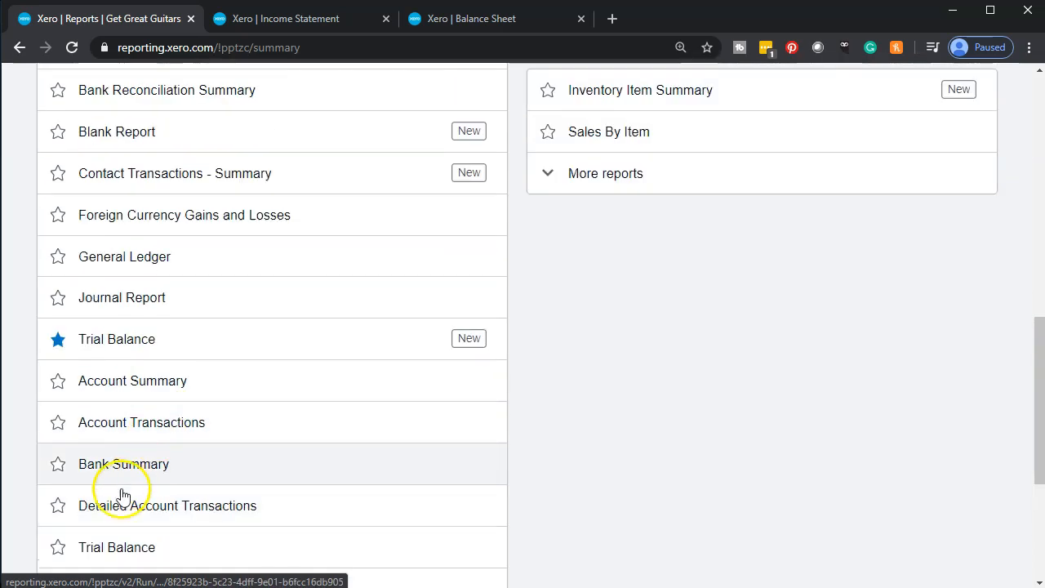
left_click(159, 309)
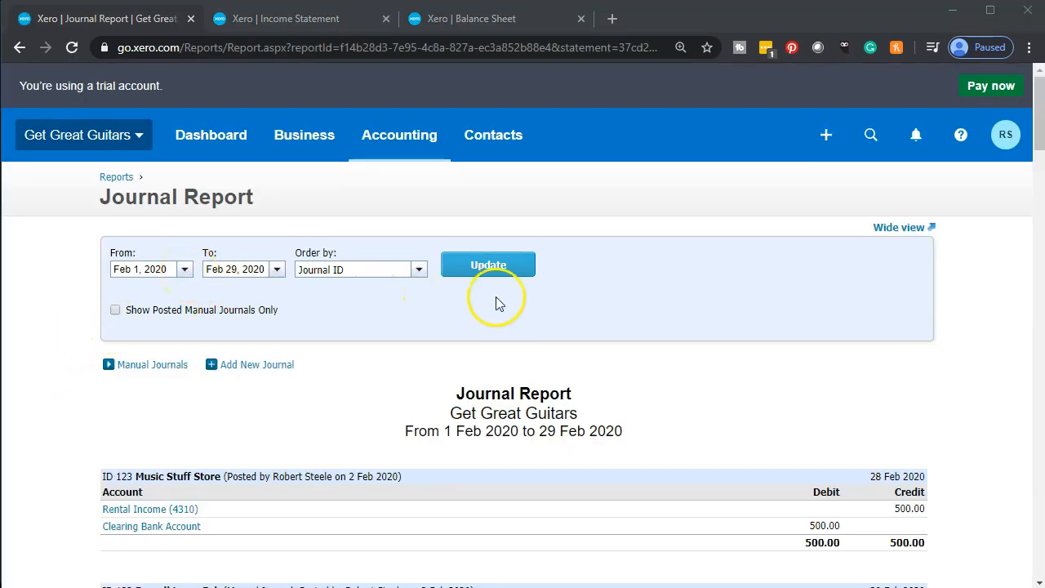
scroll(231, 466, "down", 2)
scroll(245, 490, "up", 2)
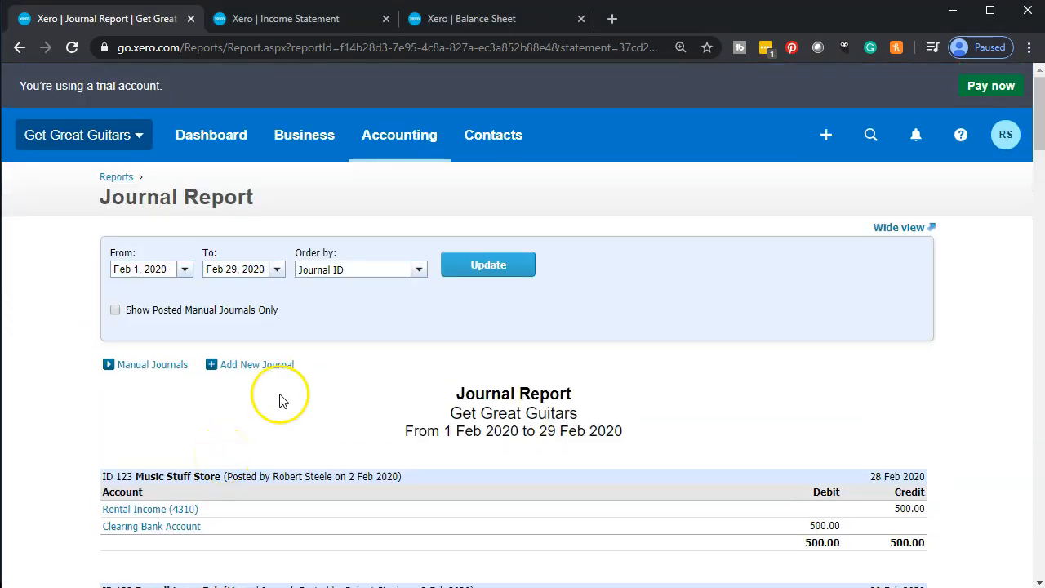
- Examine the February 29, 2020 balance sheet with its change columns, from current assets through total liabilities and equity
left_click(498, 24)
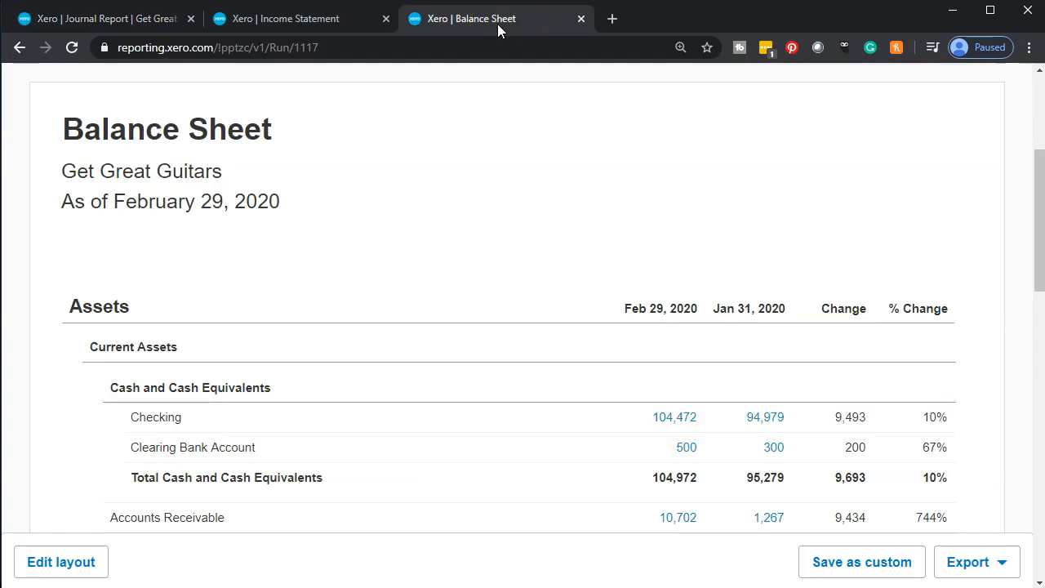
left_click(539, 275)
scroll(569, 299, "down", 2)
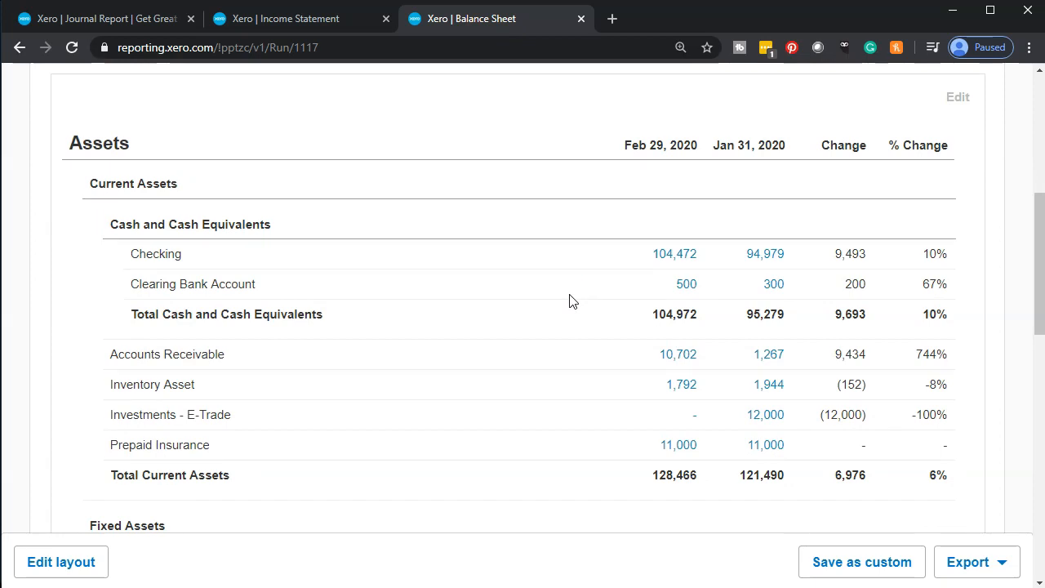
scroll(571, 300, "down", 6)
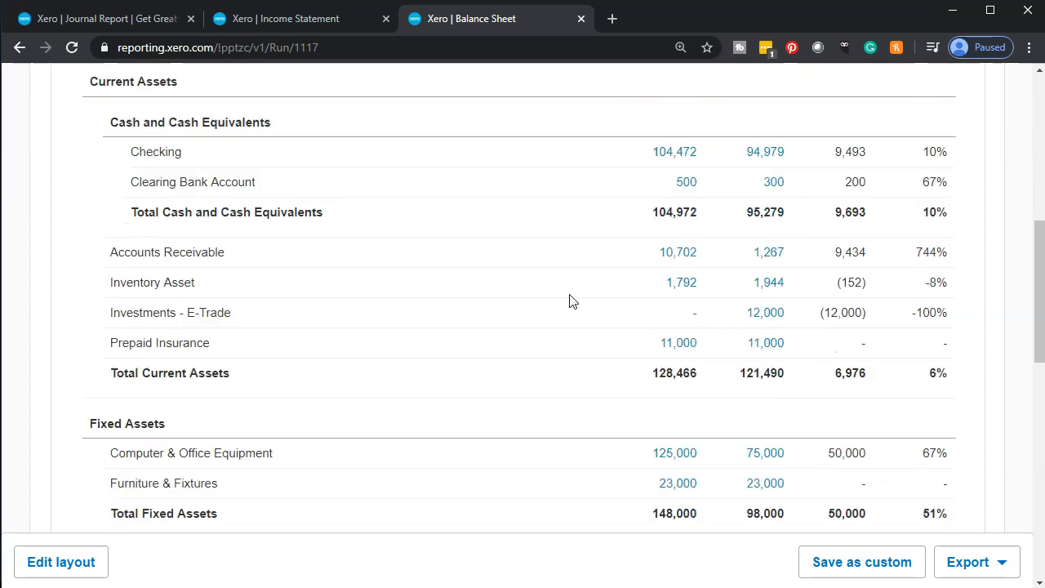
scroll(571, 300, "down", 5)
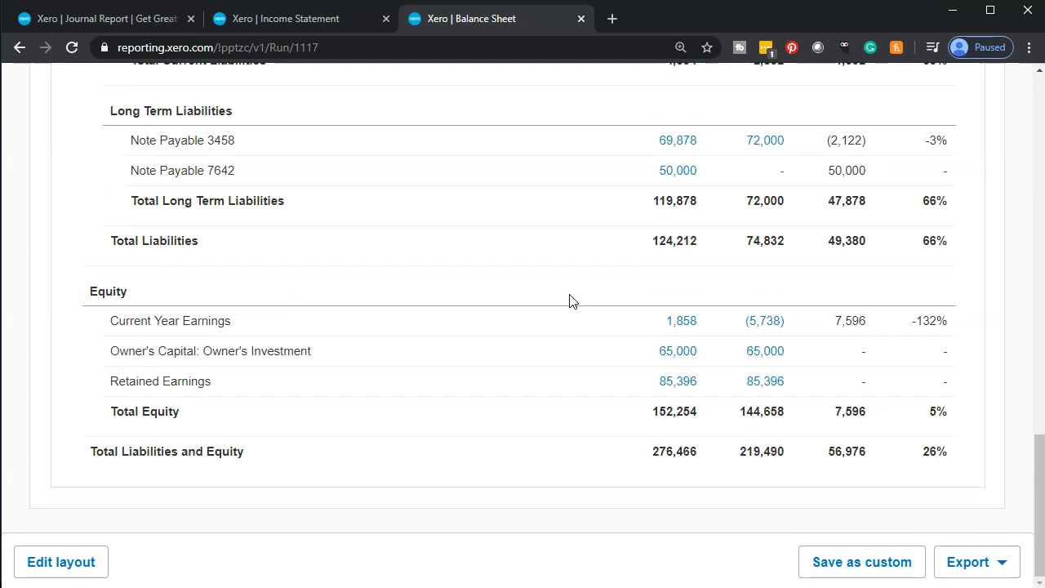
scroll(571, 300, "up", 15)
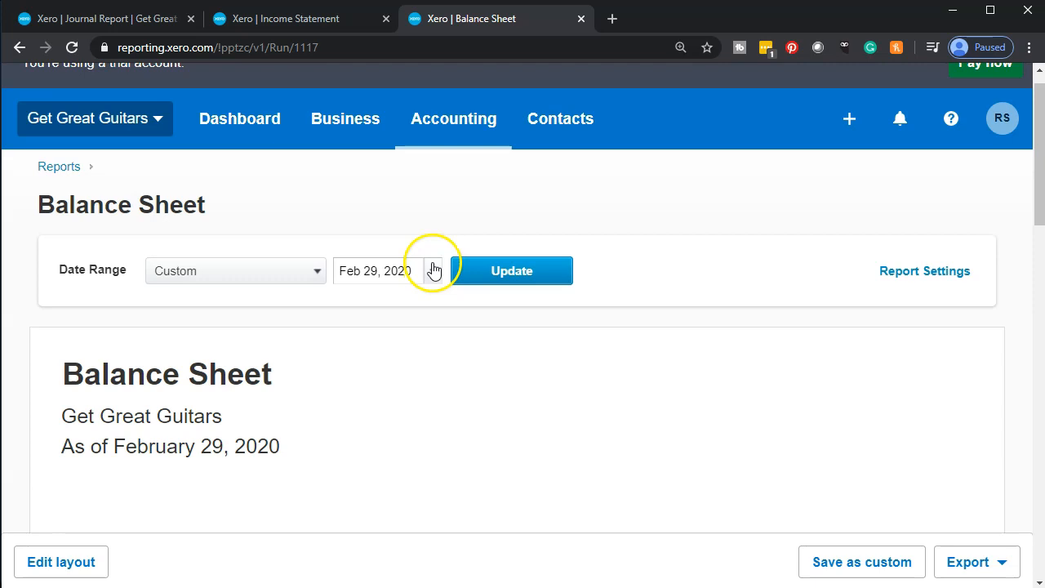
- Examine the February 2020 income statement with its change columns, from income through other income
left_click(316, 27)
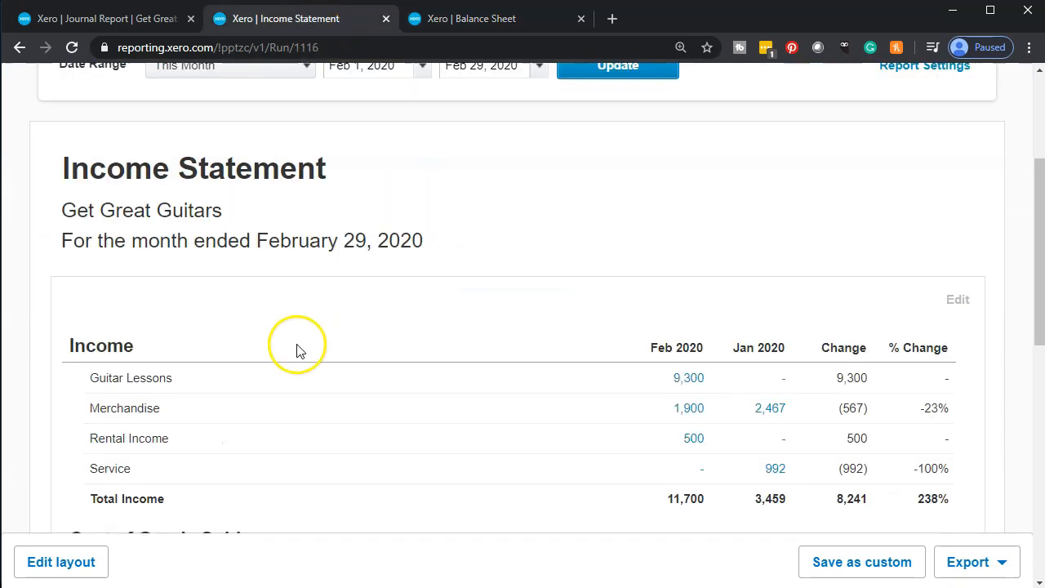
scroll(297, 380, "down", 4)
scroll(296, 380, "down", 2)
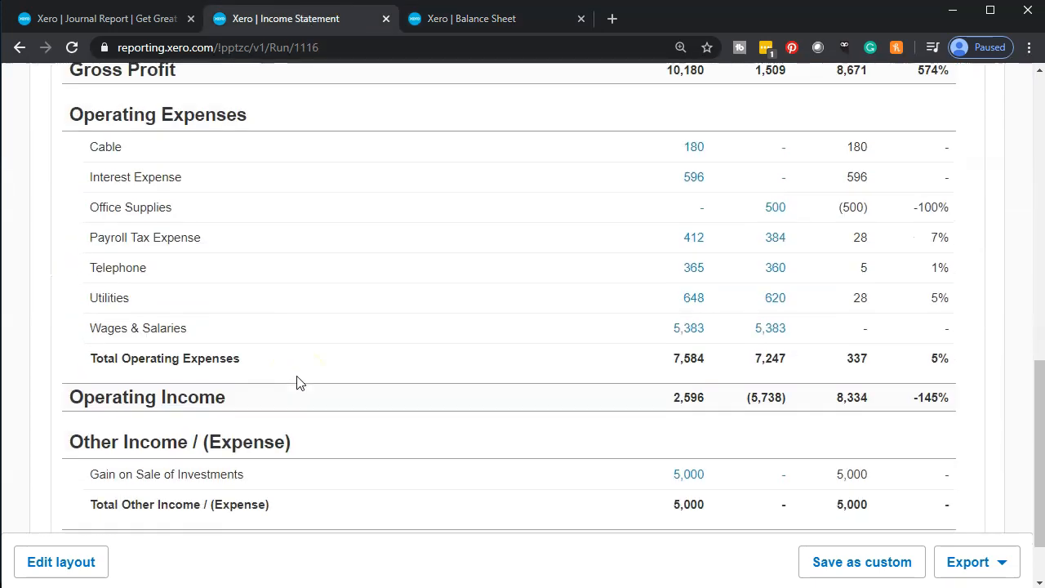
scroll(281, 269, "up", 3)
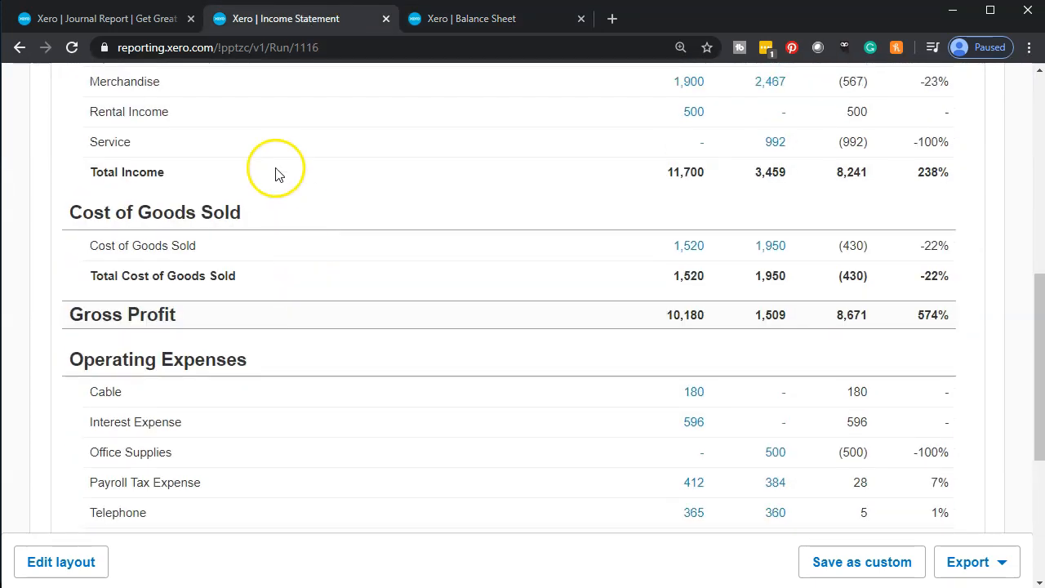
- Switch to the Journal Report, enlarge the page to 125%, and look through its February 2020 entries
left_click(131, 24)
scroll(228, 472, "down", 3)
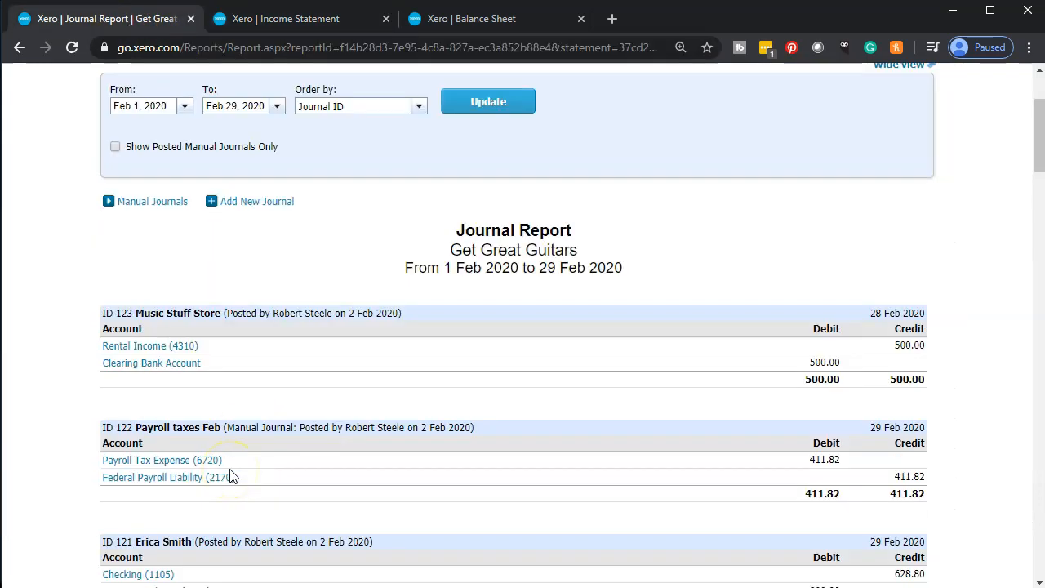
key("ctrl+plus")
key("ctrl+plus")
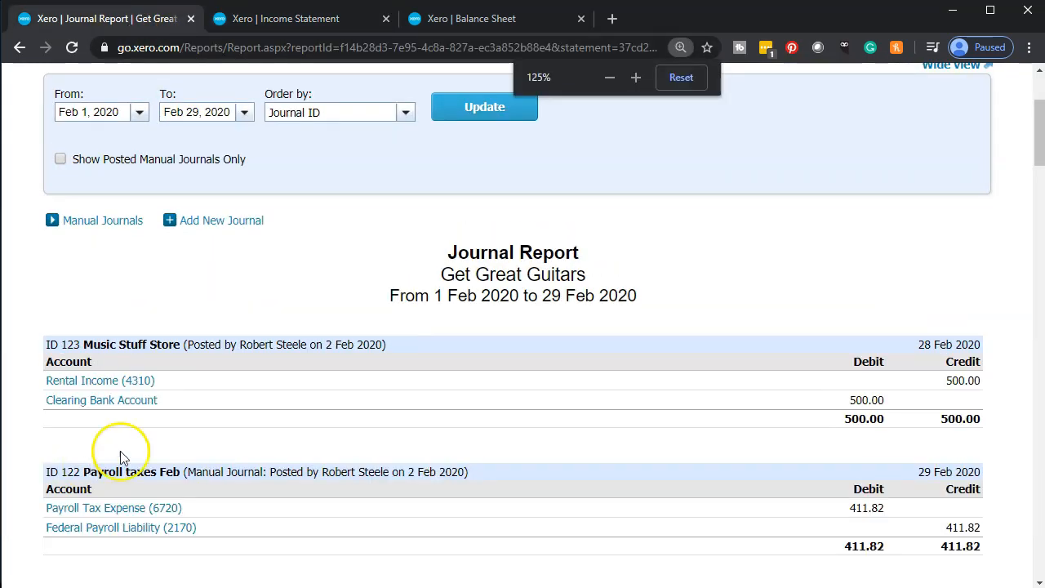
scroll(121, 457, "down", 6)
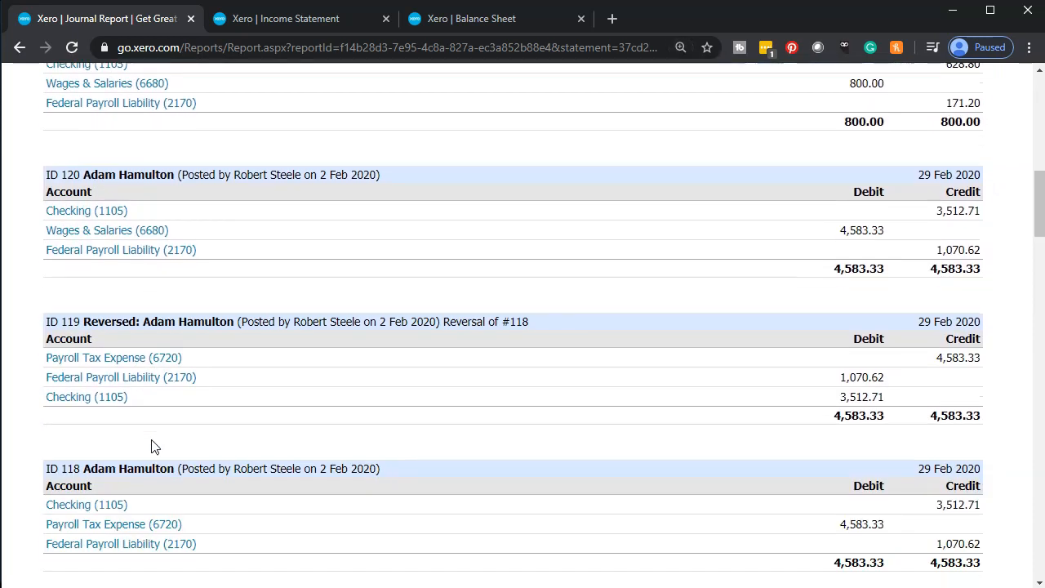
- Examine the rest of the February 2020 Journal Report entries on the first page, down to ID 93, and return to the report header
scroll(155, 447, "down", 5)
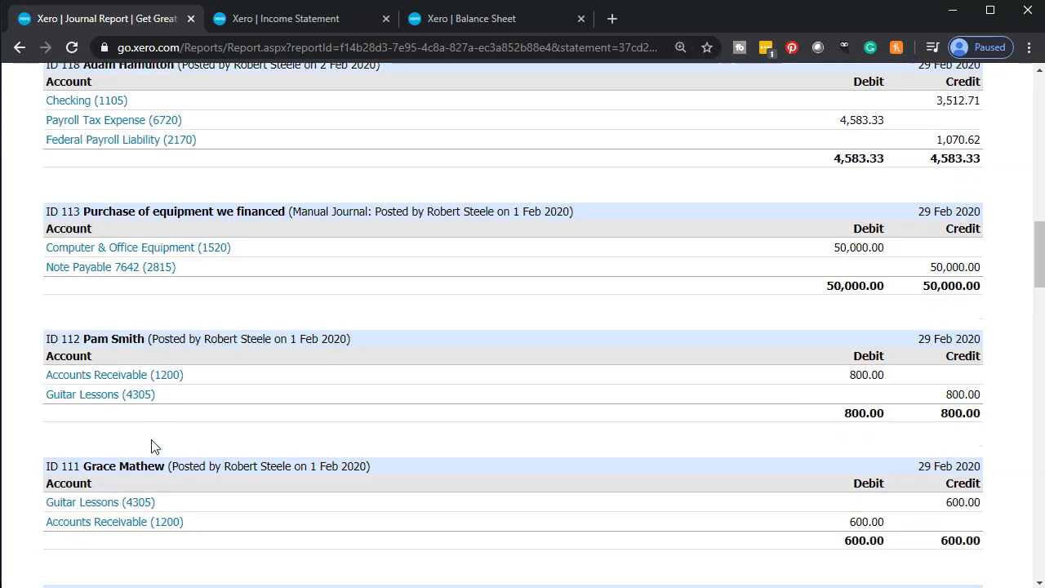
scroll(155, 446, "down", 5)
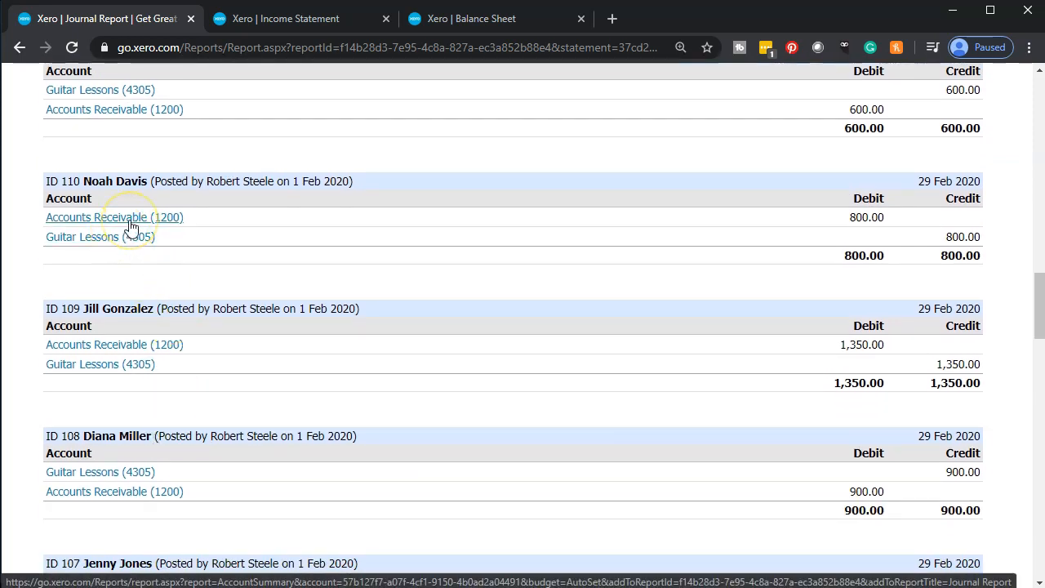
scroll(131, 227, "down", 1)
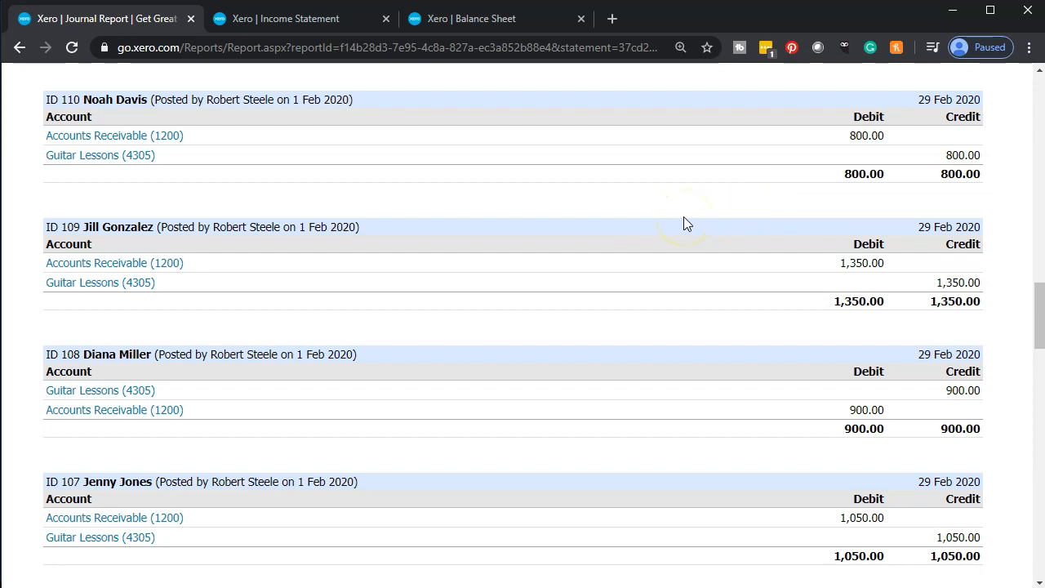
scroll(685, 223, "down", 3)
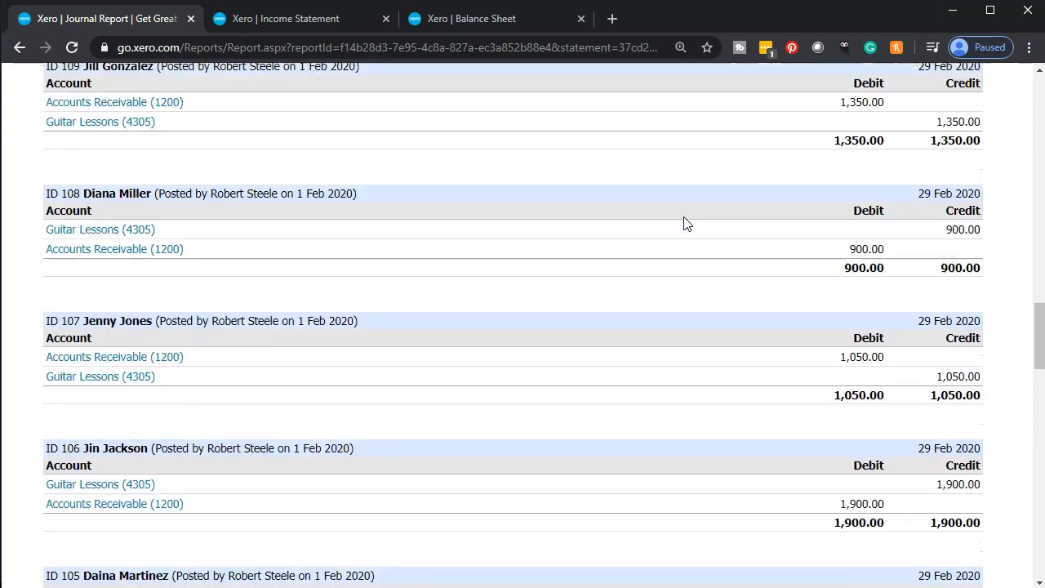
scroll(684, 218, "down", 8)
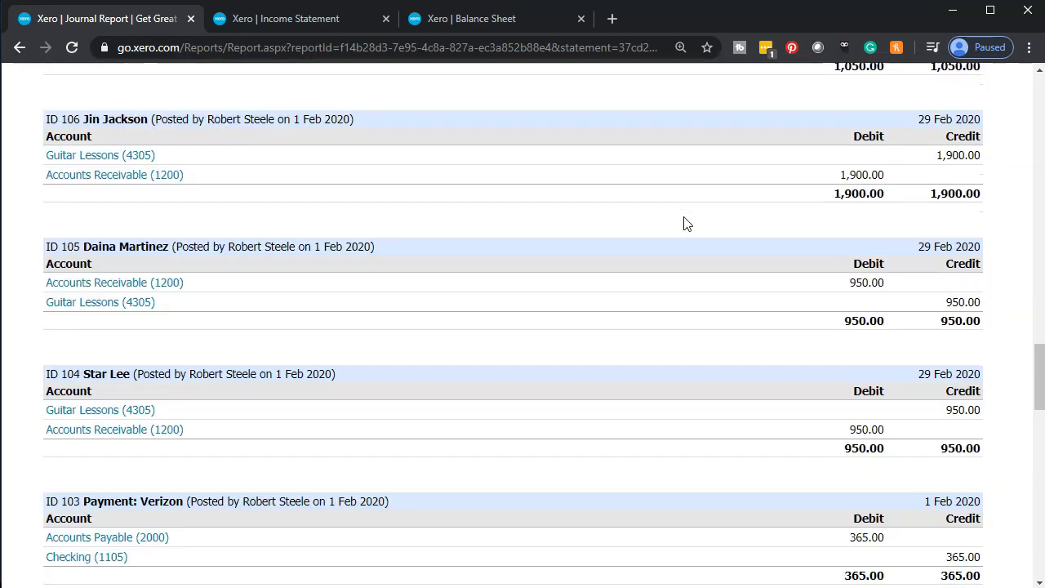
scroll(684, 222, "down", 10)
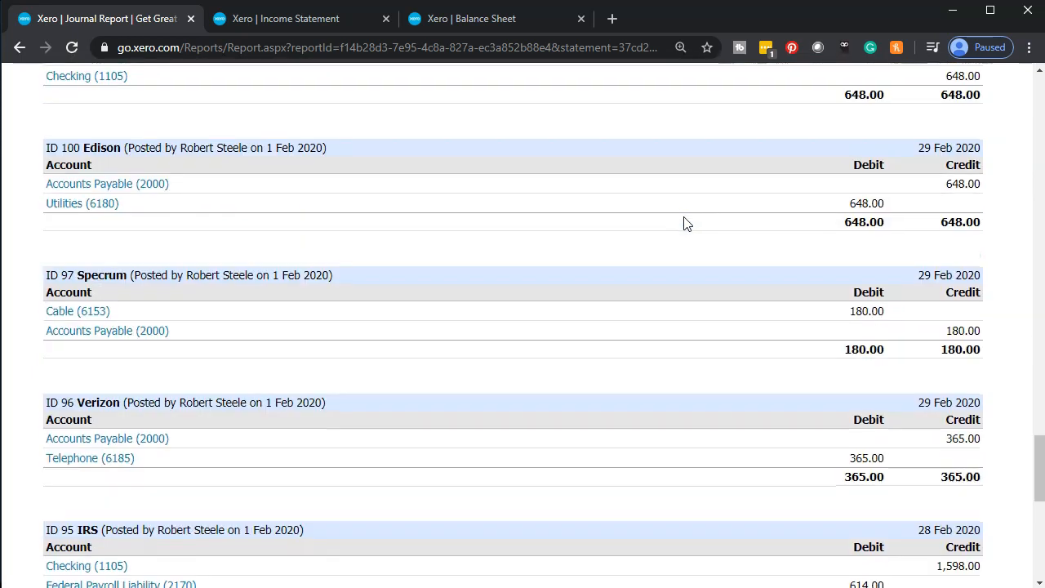
scroll(685, 223, "down", 3)
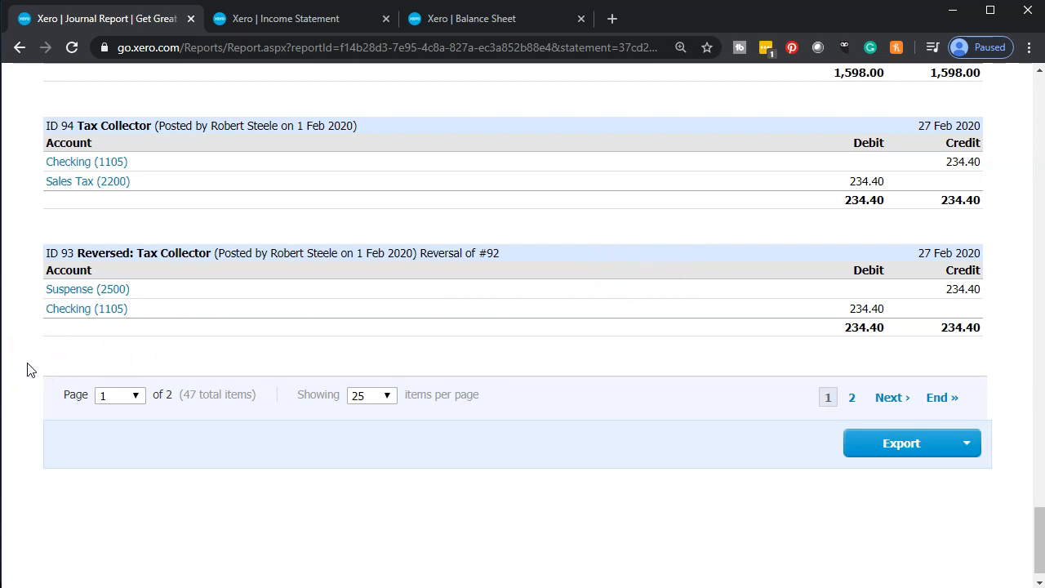
scroll(27, 370, "up", 5)
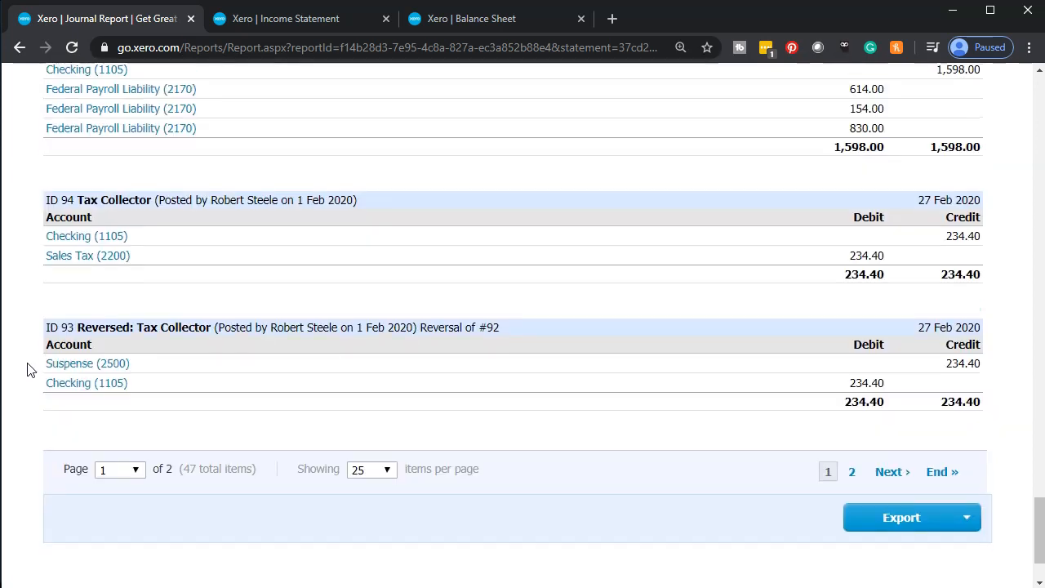
scroll(27, 369, "up", 9)
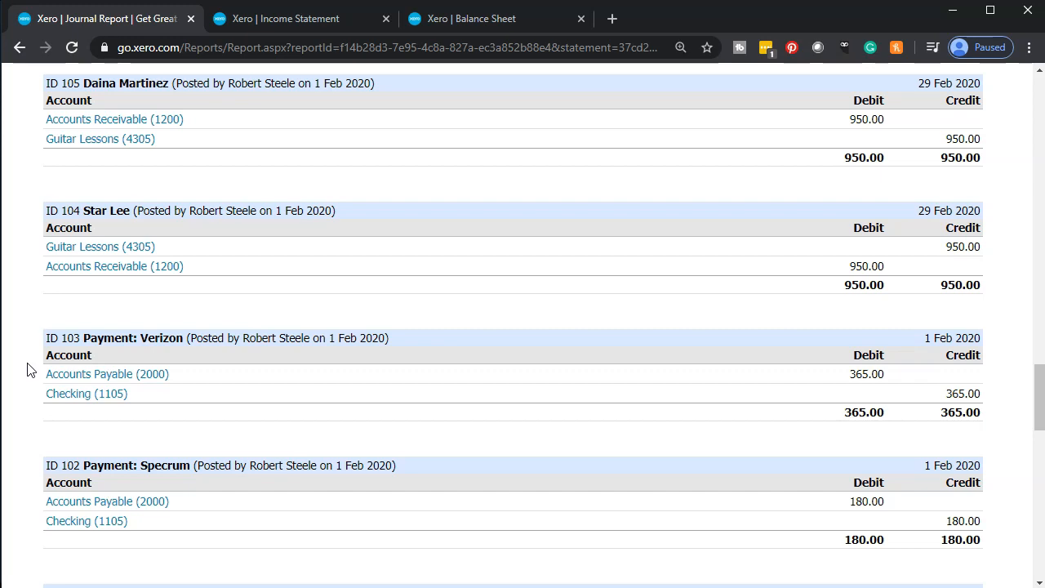
scroll(27, 370, "up", 9)
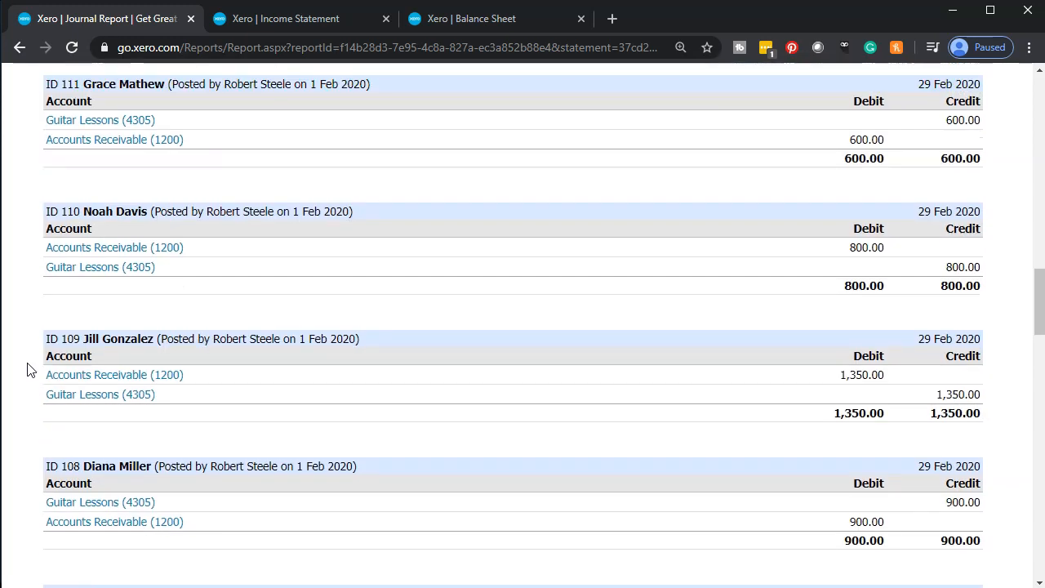
scroll(27, 370, "up", 9)
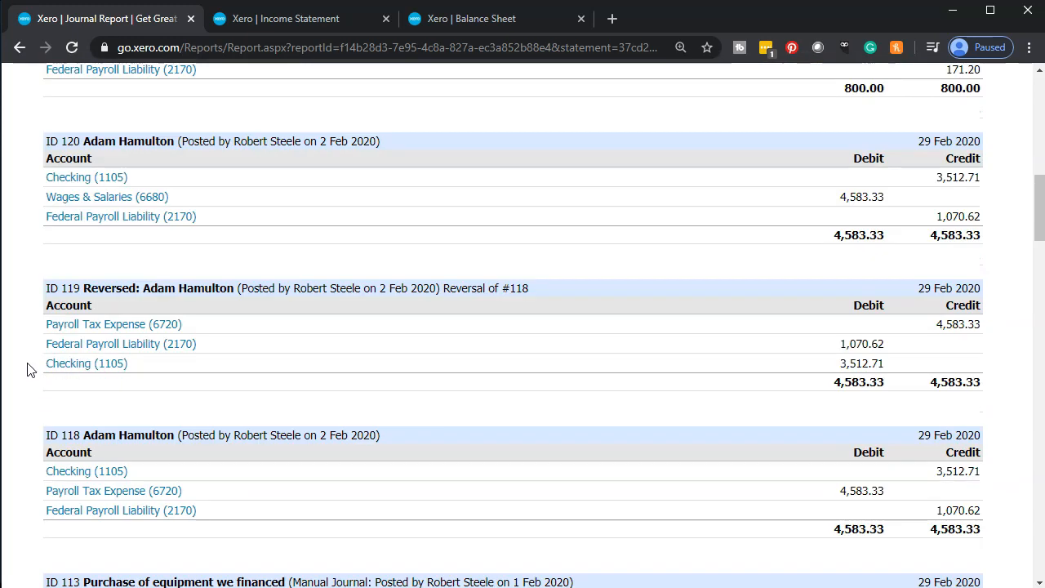
scroll(27, 370, "up", 6)
scroll(27, 370, "up", 1)
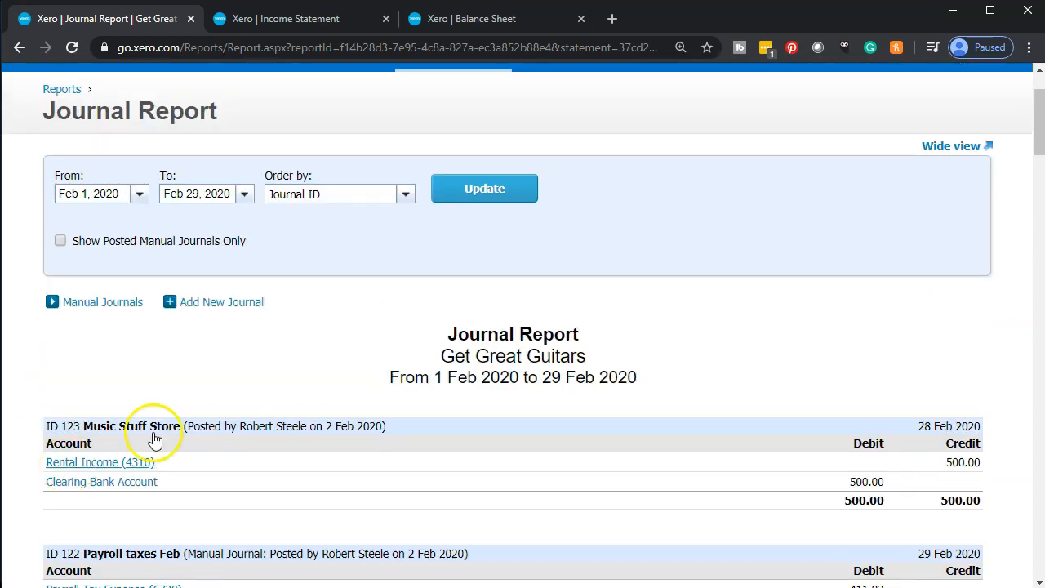
- Go to the comparative balance sheet report for February 29, 2020 and export it as a PDF
left_click(524, 22)
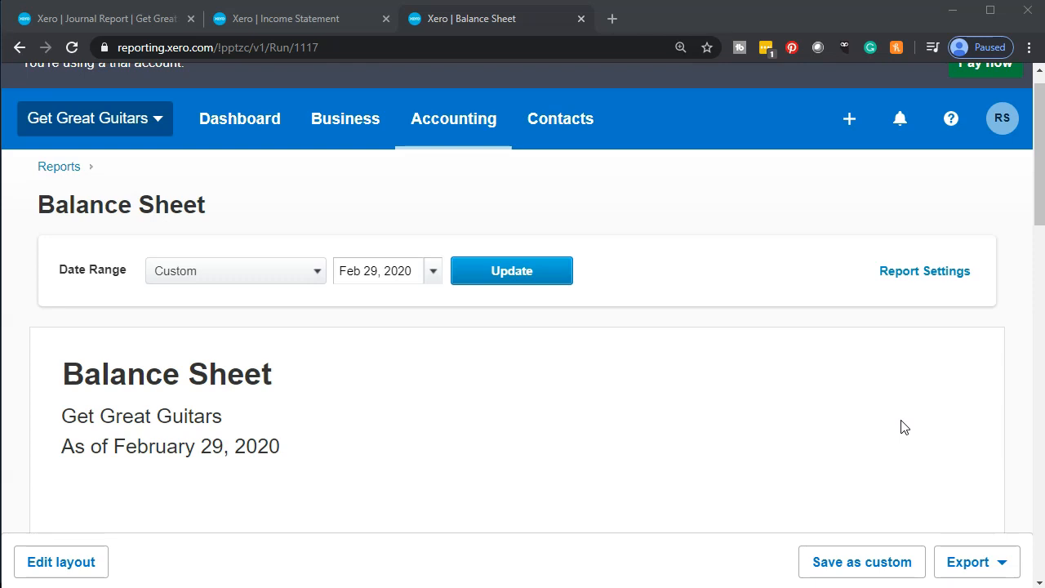
left_click(972, 564)
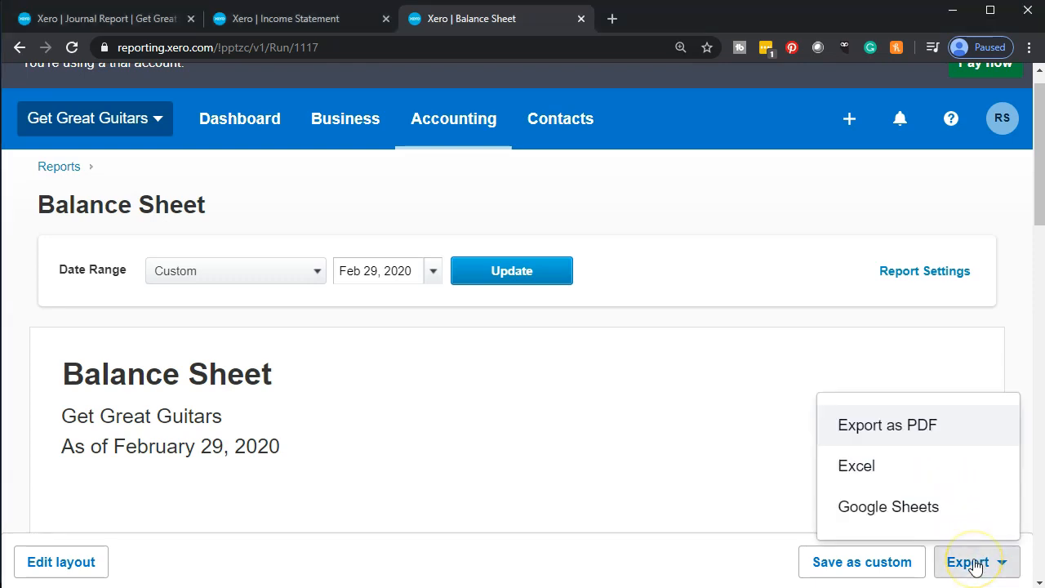
left_click(909, 431)
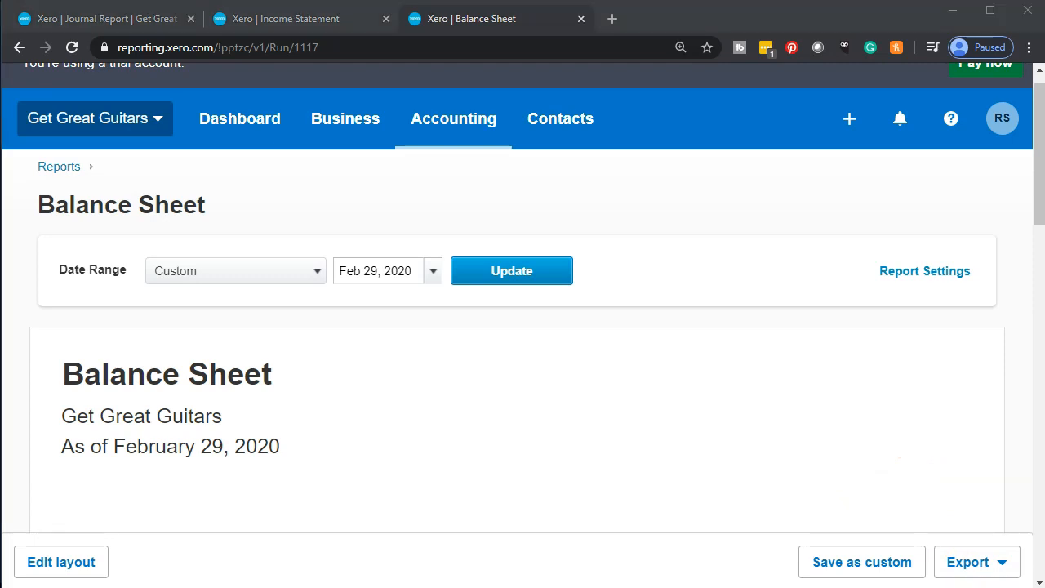
- Switch to File Explorer's Section 8 folder and rename the exported balance sheet PDF as Comparative Balance Sheet
left_click_drag(1044, 23, 1044, 66)
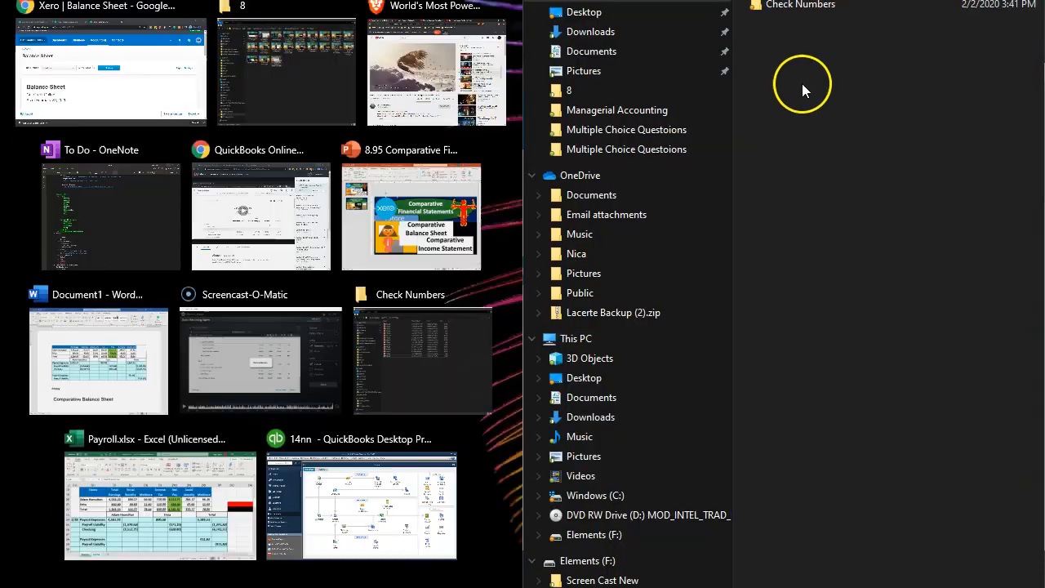
left_click_drag(1035, 1, 1044, 10)
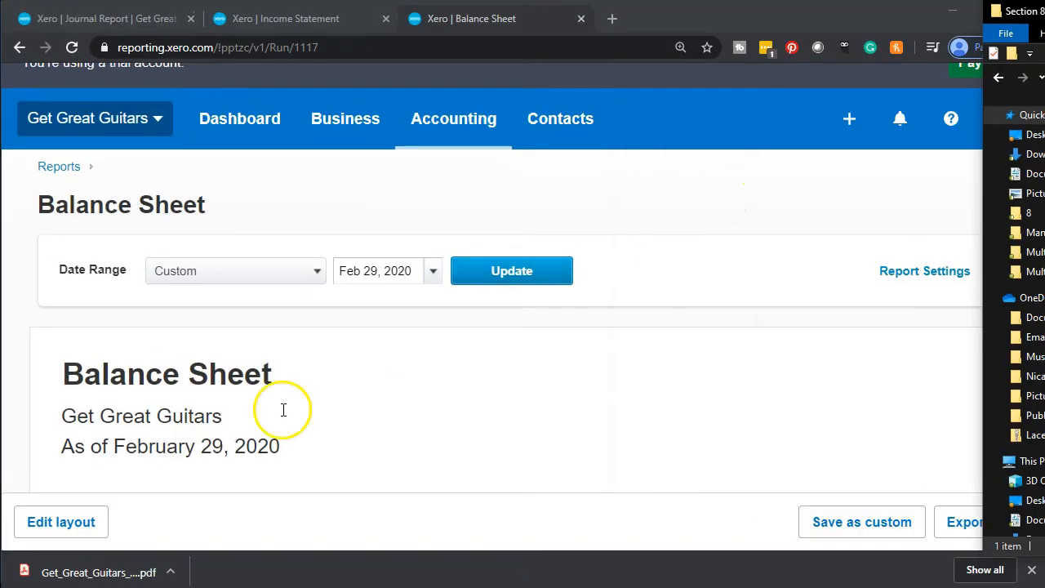
left_click(585, 449)
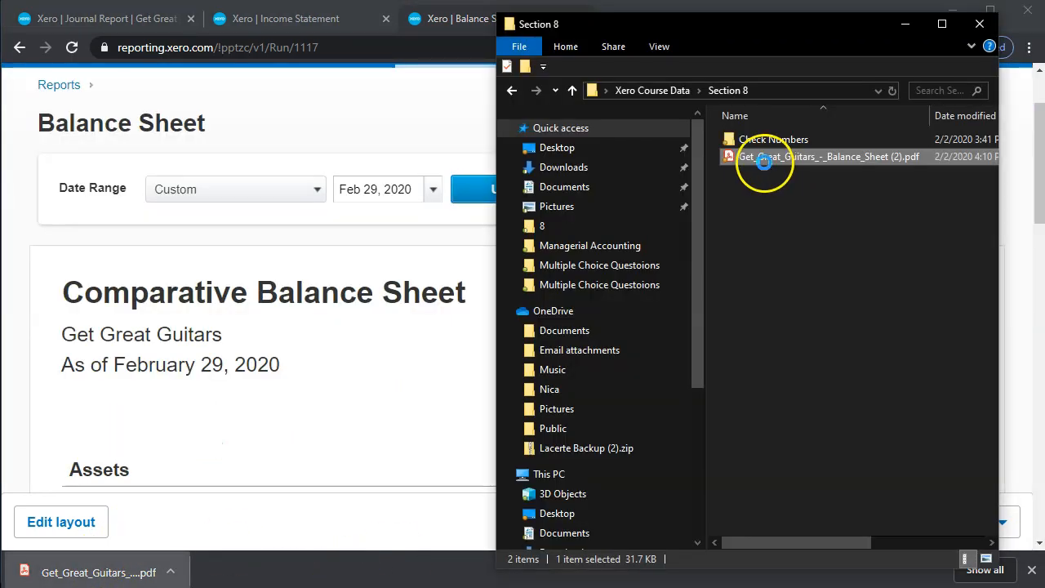
right_click(765, 165)
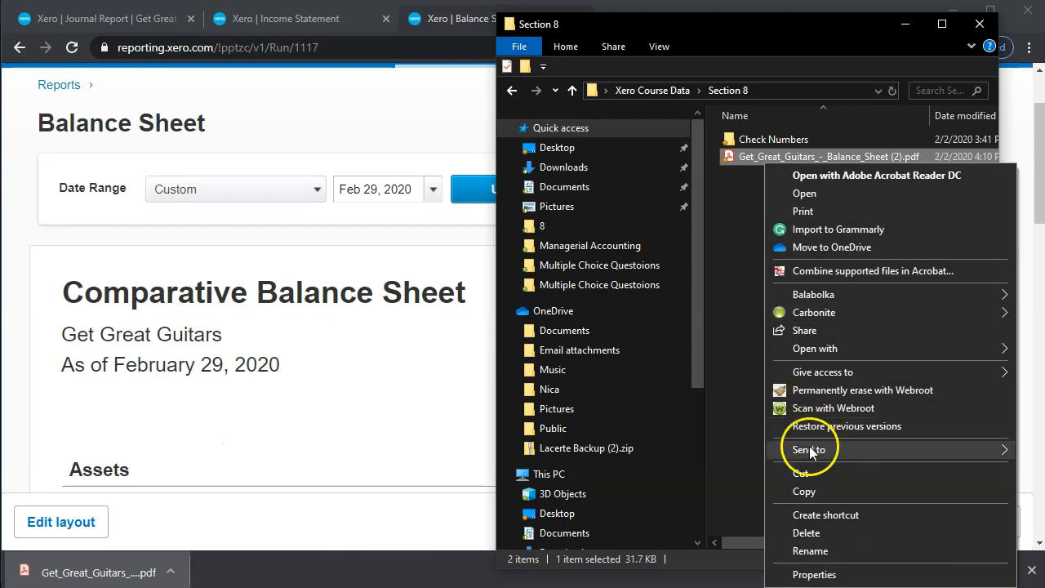
left_click(813, 550)
type("Co")
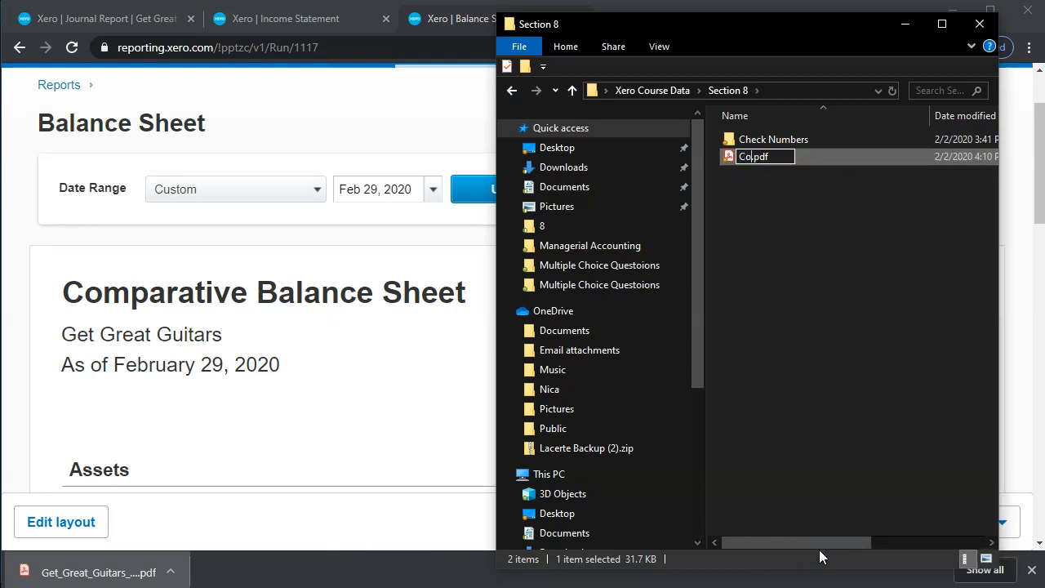
type("mparative Balance Sheet")
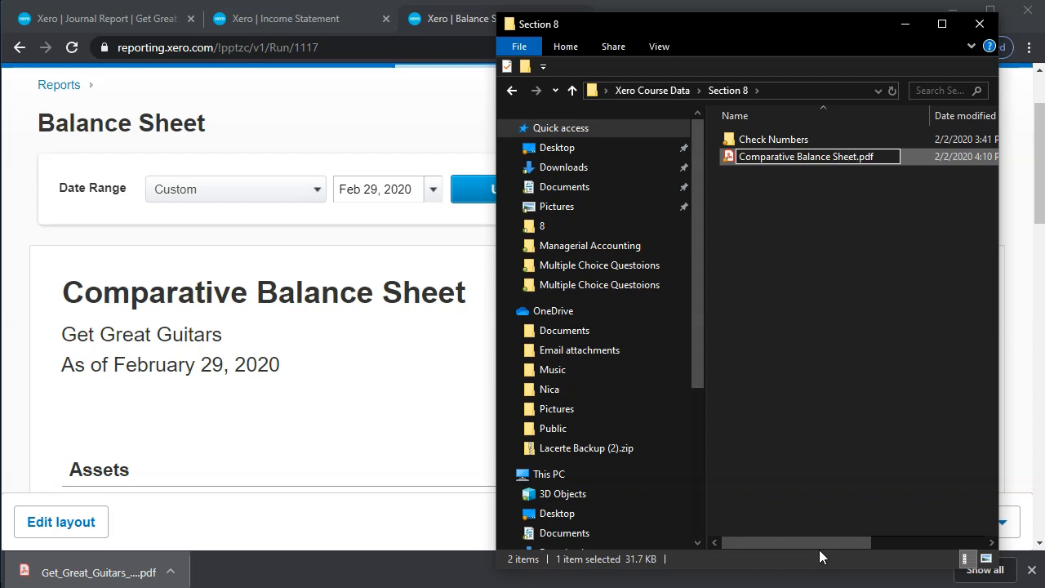
left_click(823, 382)
left_click(357, 107)
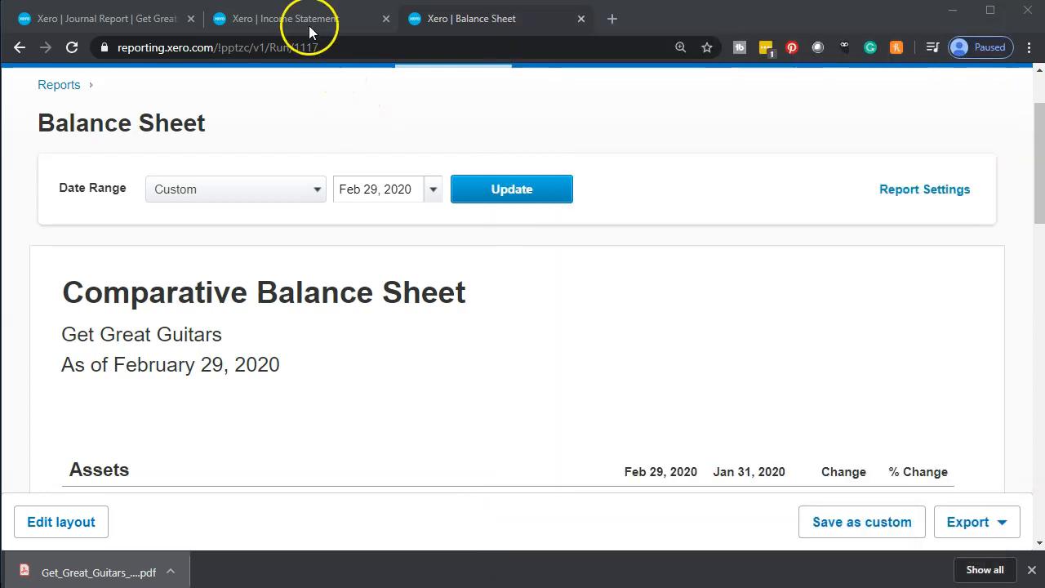
- Return to the browser and export the February 2020 comparative income statement as a PDF
left_click(303, 21)
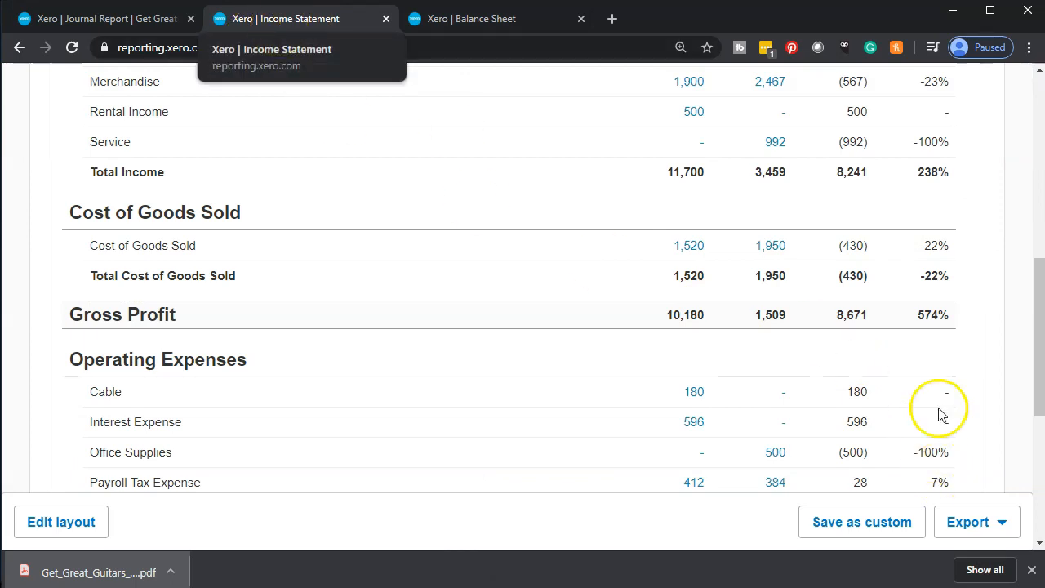
left_click(1001, 523)
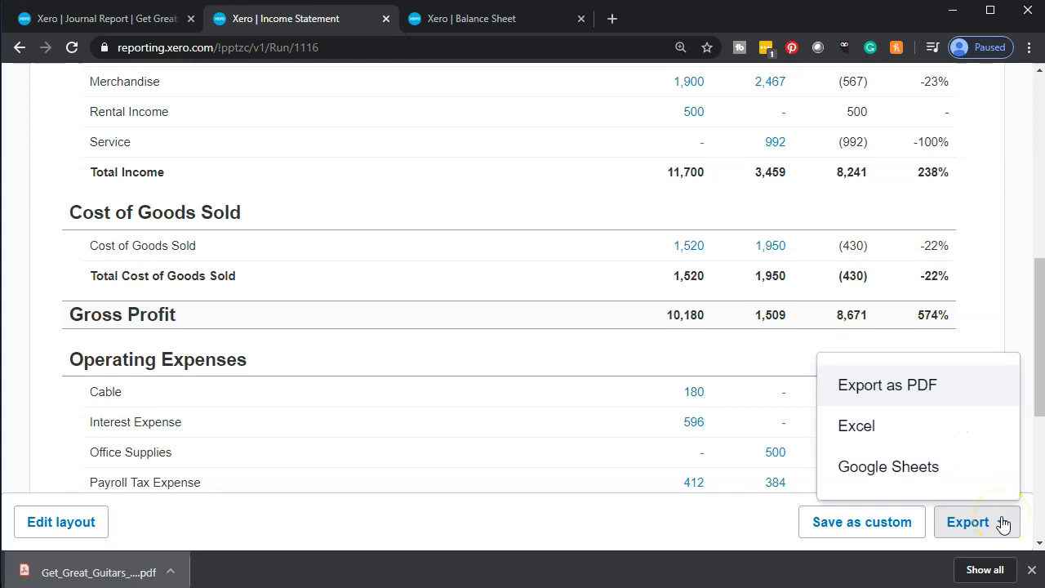
left_click(915, 391)
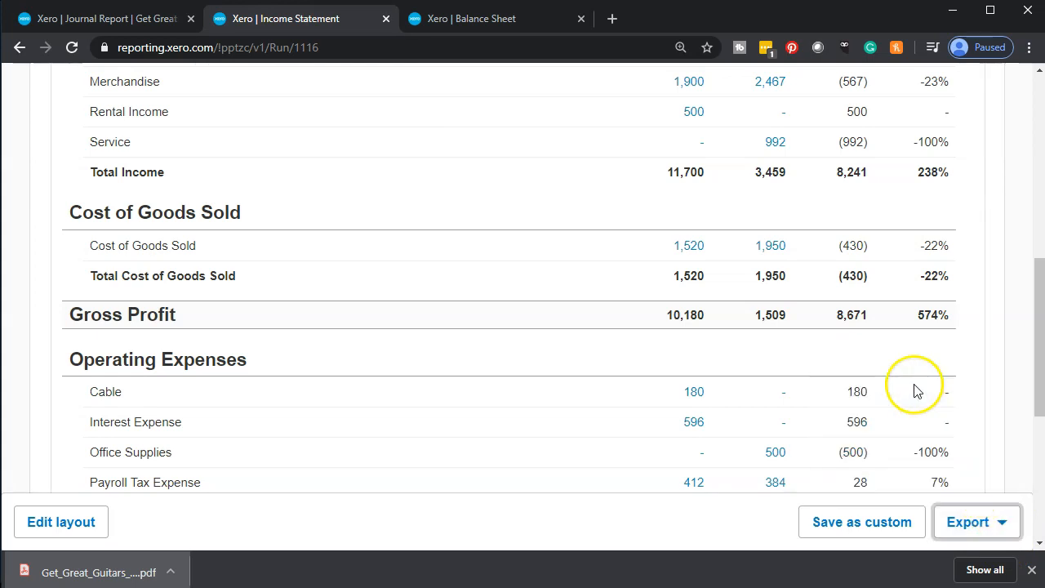
- Switch to File Explorer's Section 8 folder and rename the exported income statement PDF as Comparative Income Statement
key("alt+Tab")
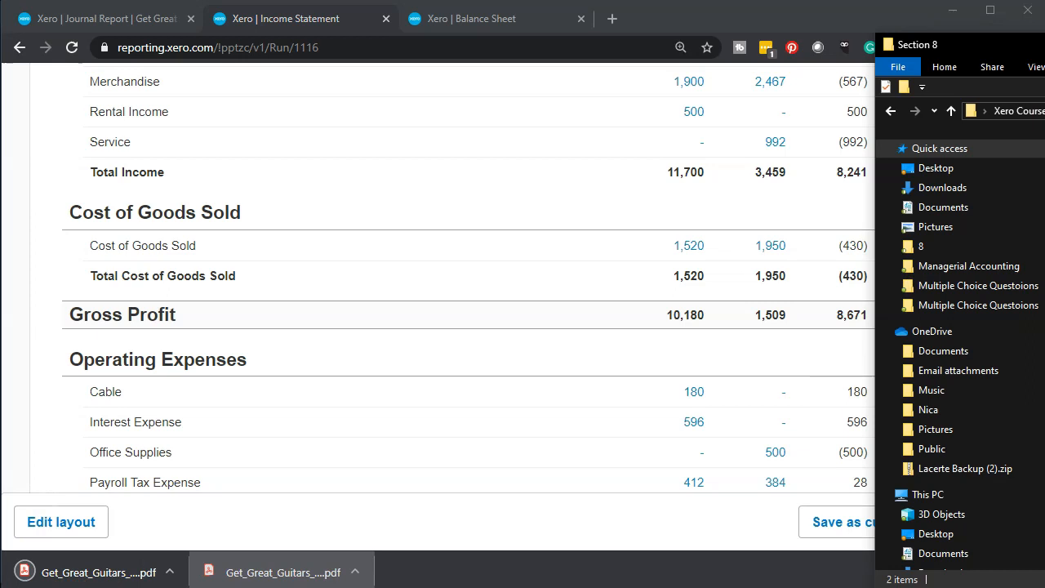
left_click_drag(960, 26, 1044, 62)
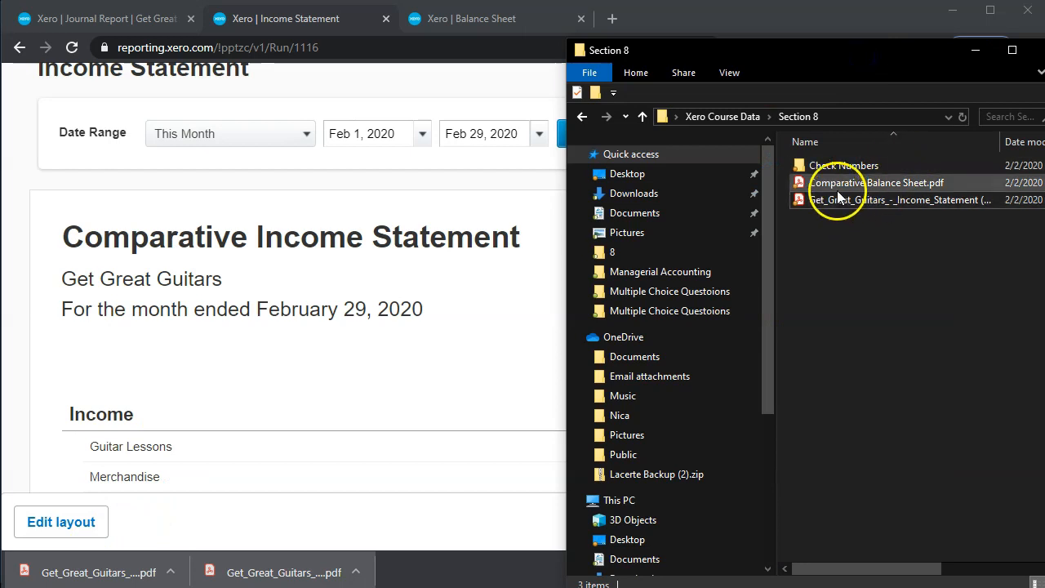
left_click(837, 201)
right_click(833, 199)
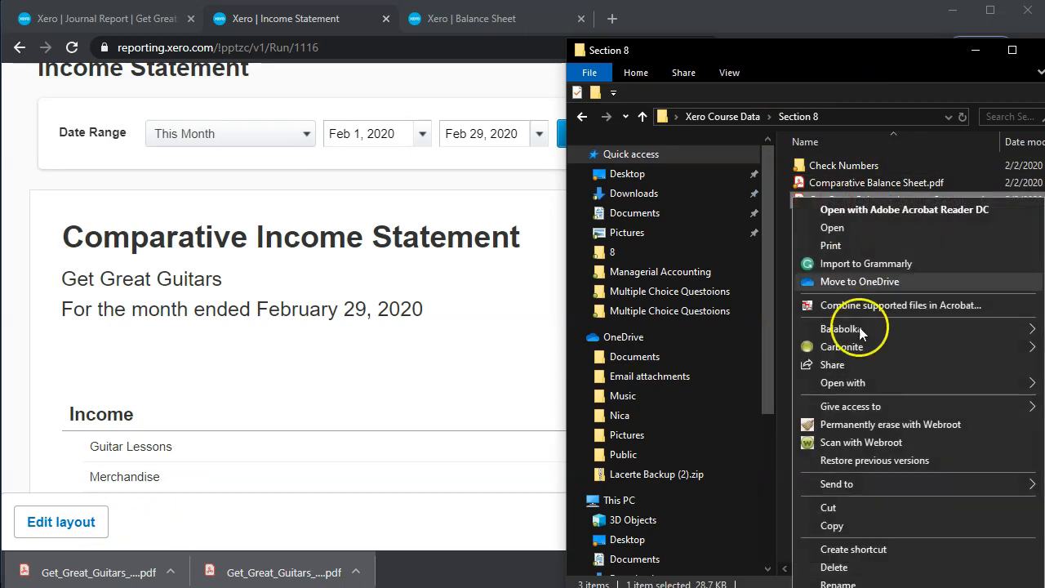
left_click(849, 579)
type("C")
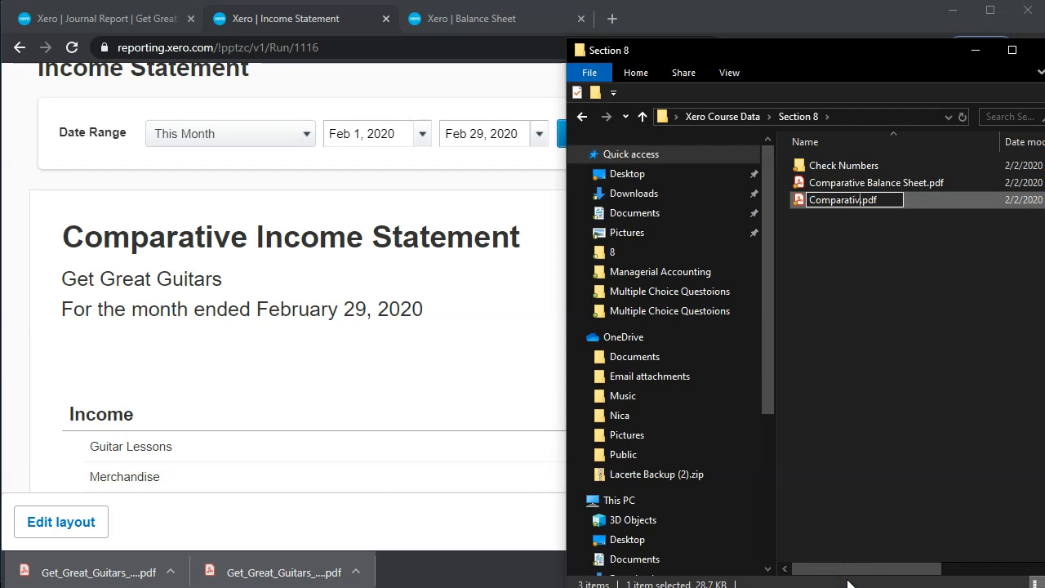
type("omparative Income Statements")
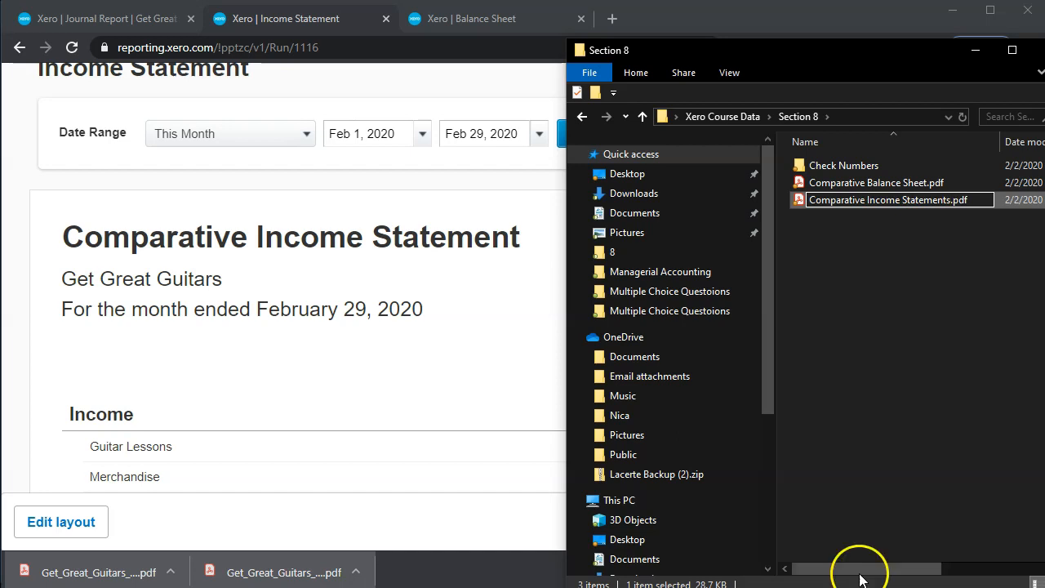
key("BackSpace")
left_click(854, 234)
left_click_drag(888, 50, 1044, 68)
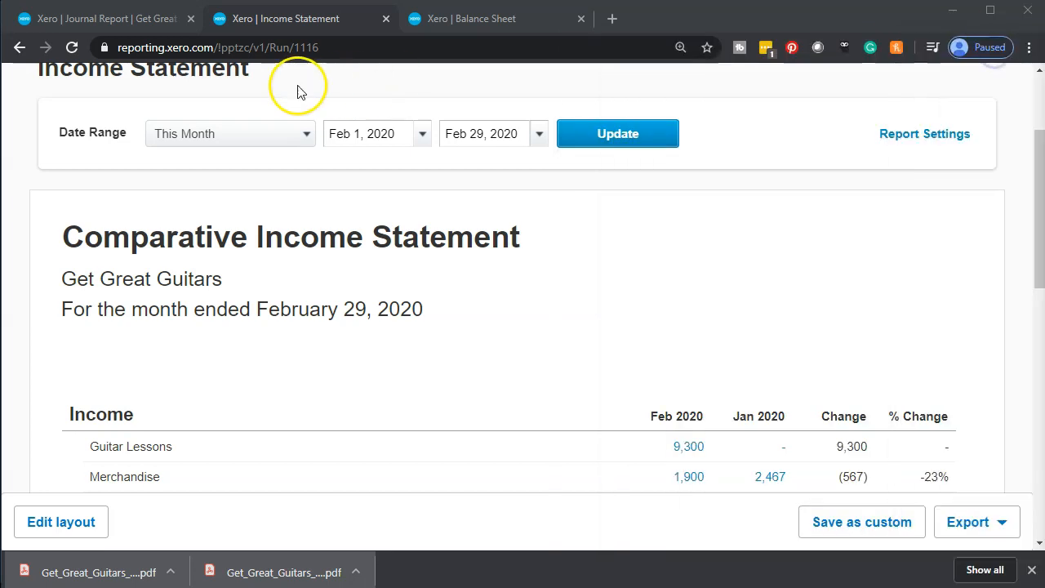
- Return to the browser and export the February 2020 Journal Report as a PDF
left_click(131, 22)
scroll(704, 289, "down", 10)
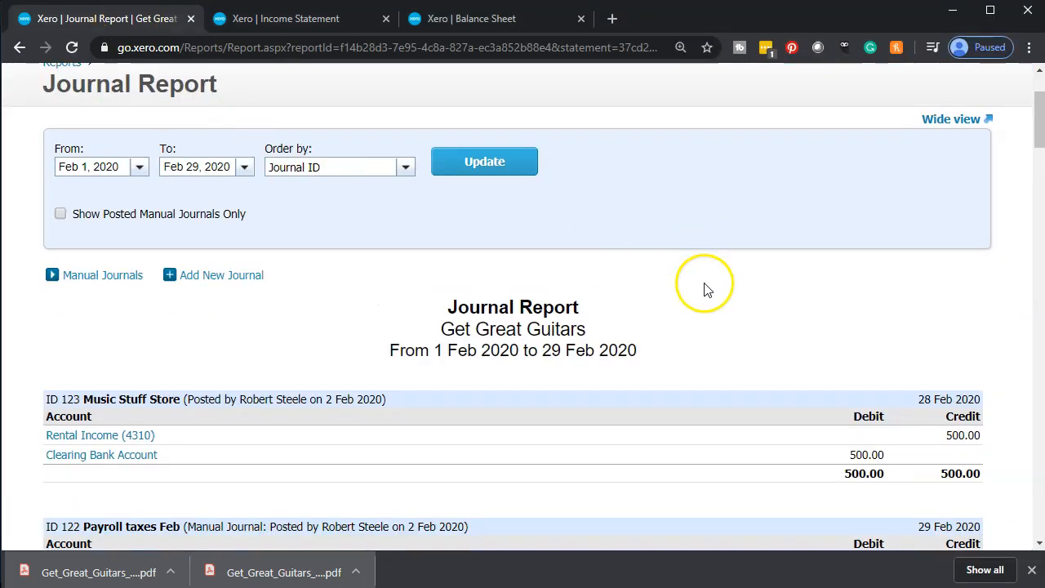
scroll(727, 301, "down", 20)
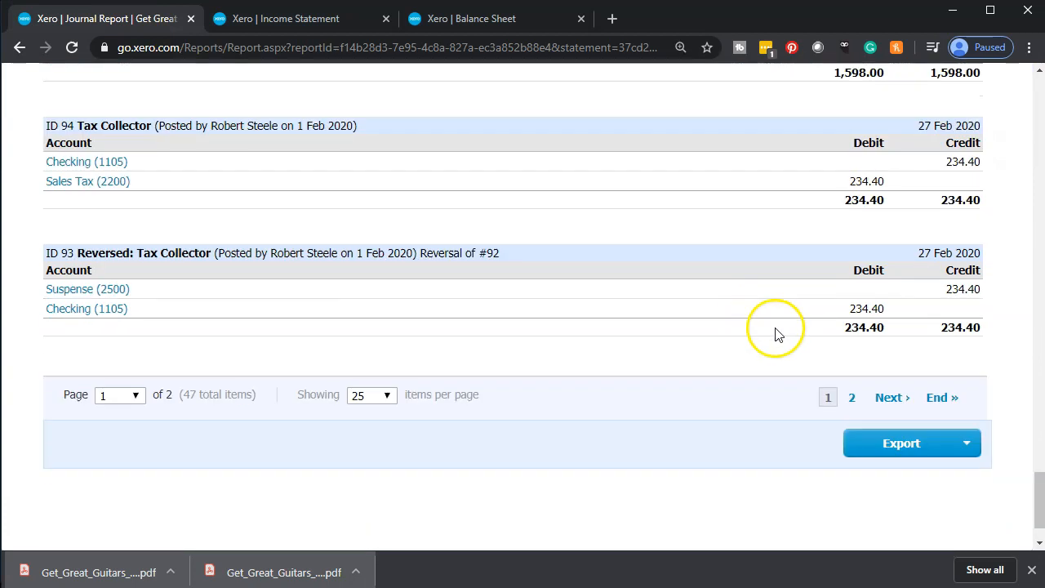
left_click(969, 447)
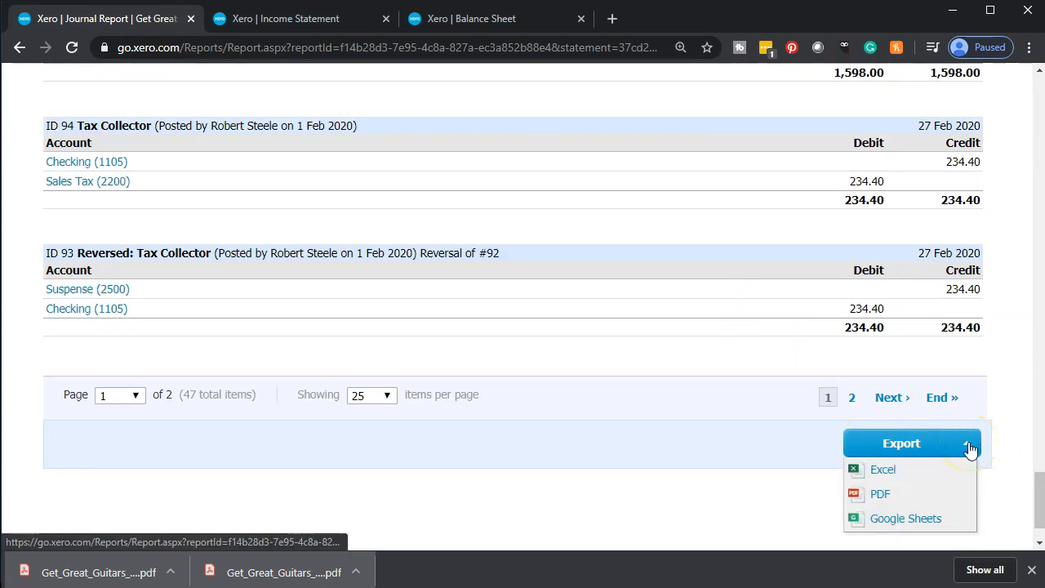
left_click(894, 494)
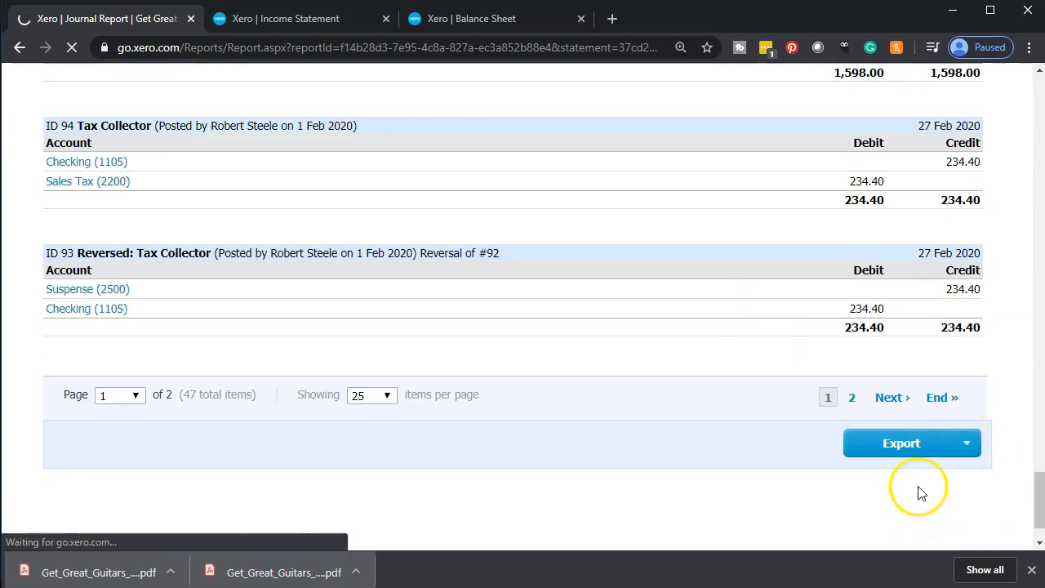
- Open the downloads location in File Explorer's Section 8 folder and rename the exported journal PDF as Journal Report
left_click(111, 576)
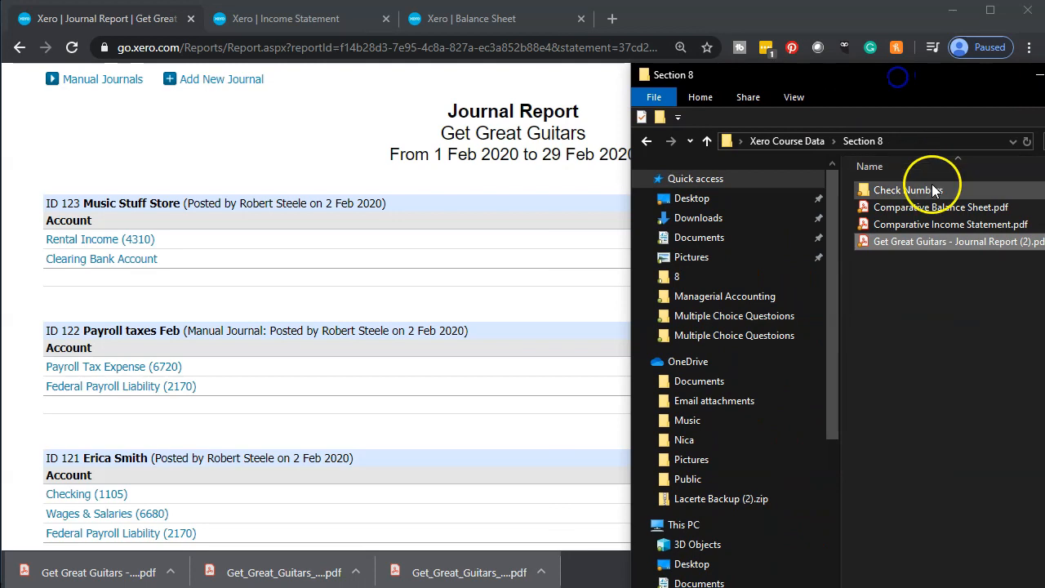
right_click(886, 240)
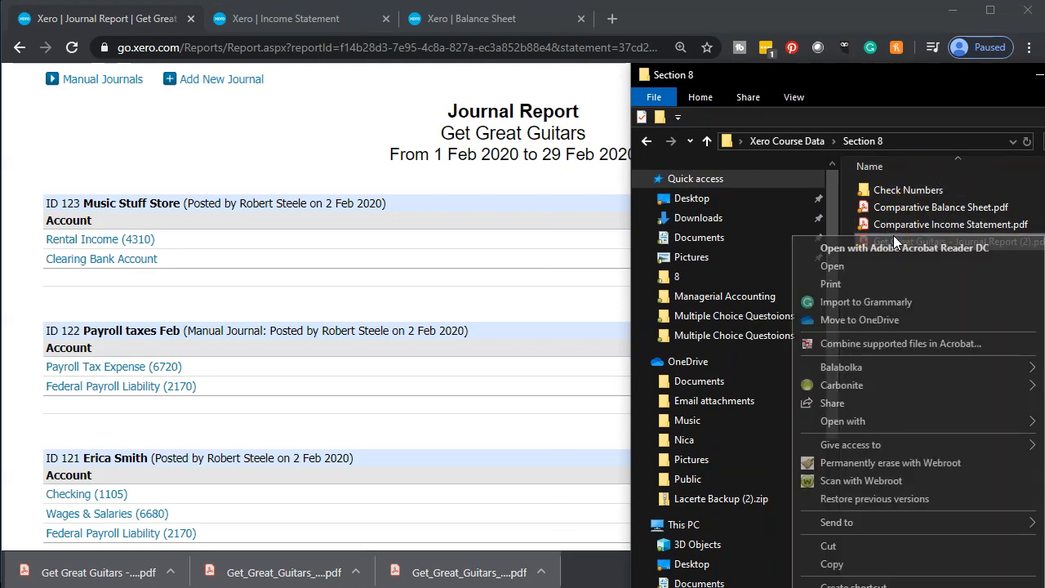
type("m")
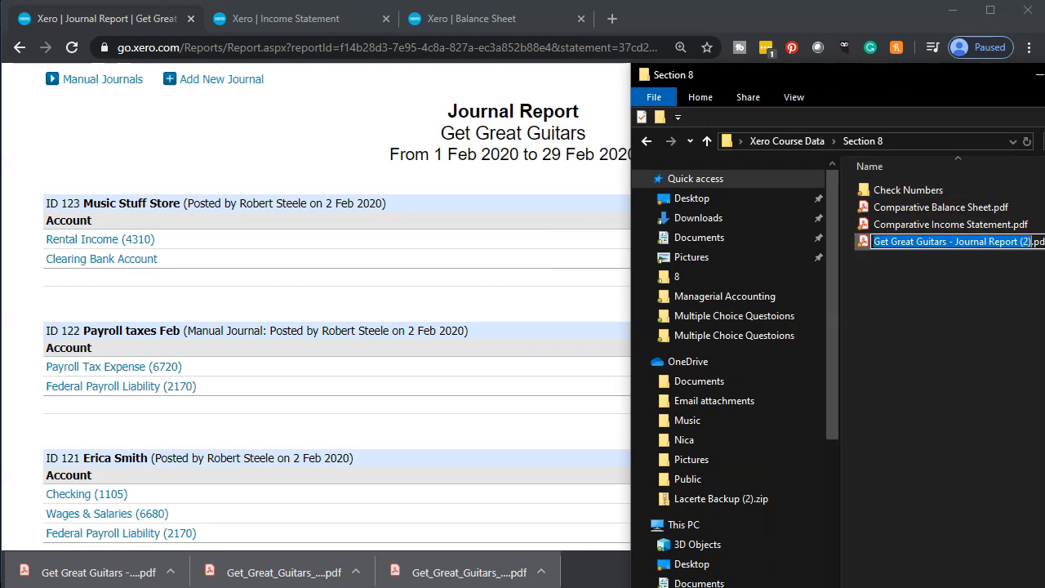
type("J")
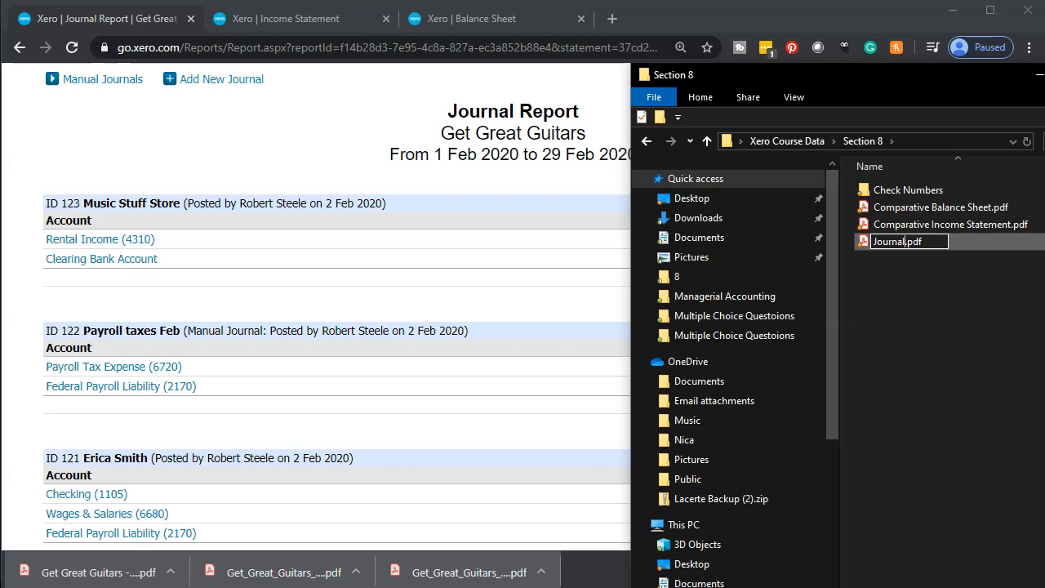
type("ournal Report")
left_click(957, 390)
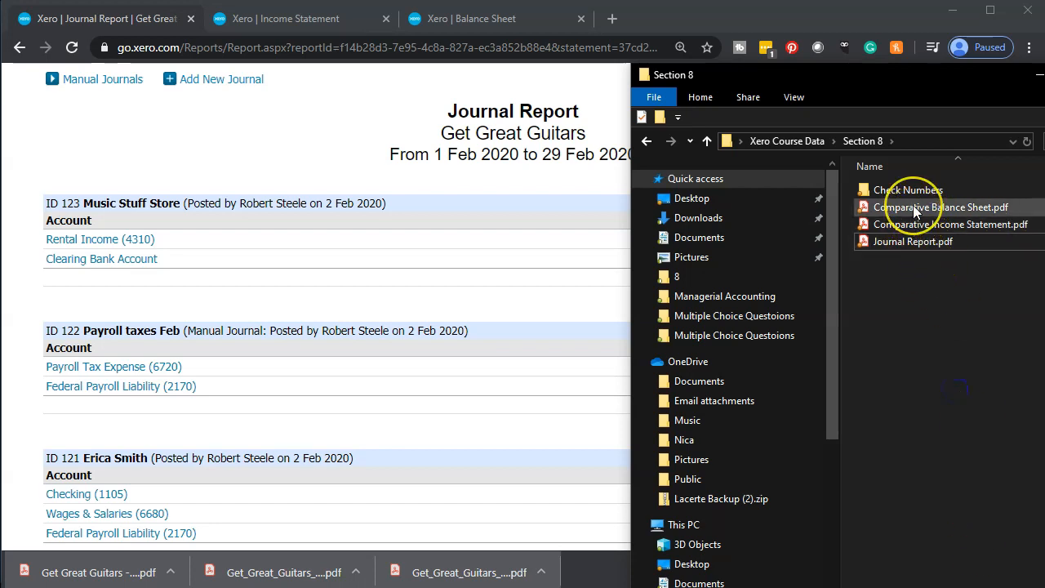
- Reposition the Section 8 folder window over the browser and display its files as large icons
right_click(912, 291)
left_click(911, 90)
left_click_drag(887, 91, 343, 53)
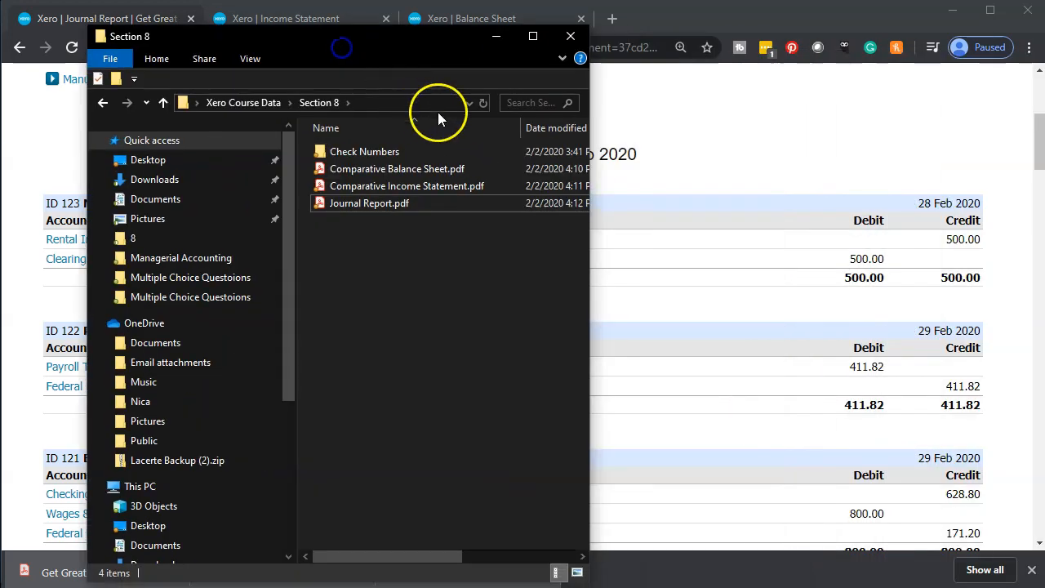
left_click(251, 60)
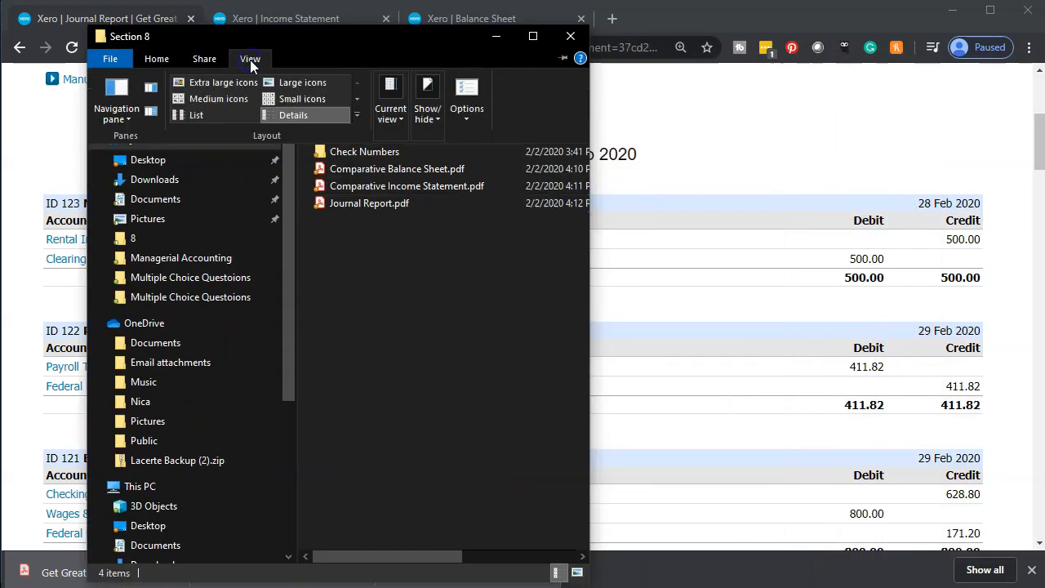
left_click(286, 79)
- Create a new folder named Financial Stmts Feb inside the Section 8 folder
right_click(441, 381)
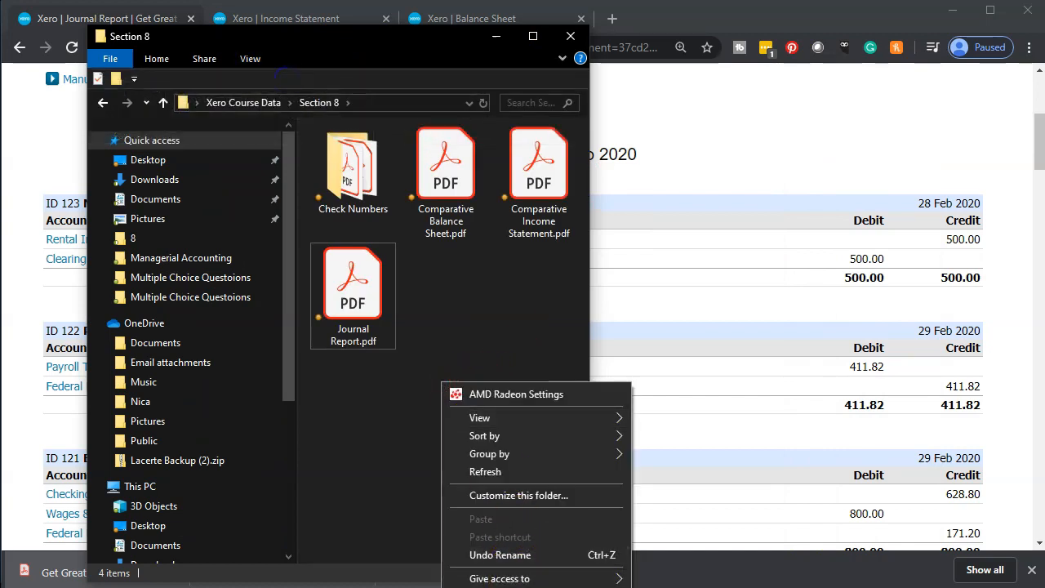
left_click(682, 399)
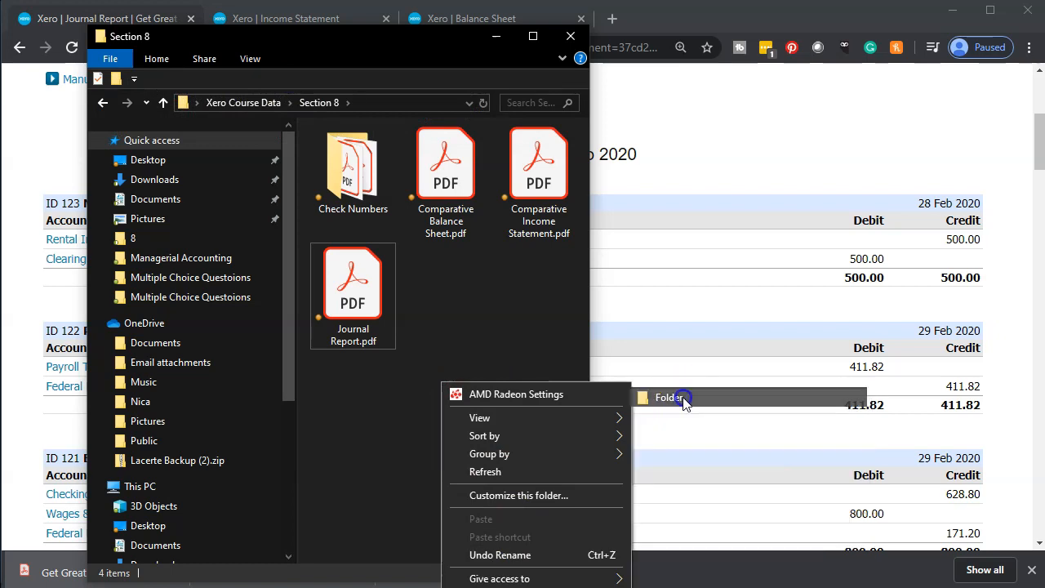
type("F")
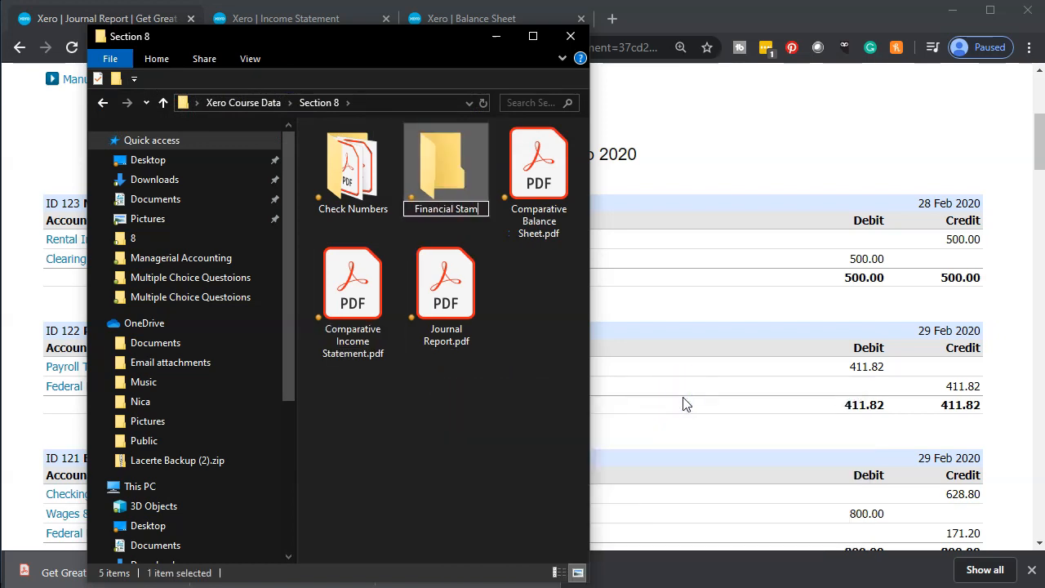
type("inancial Stmts Feb")
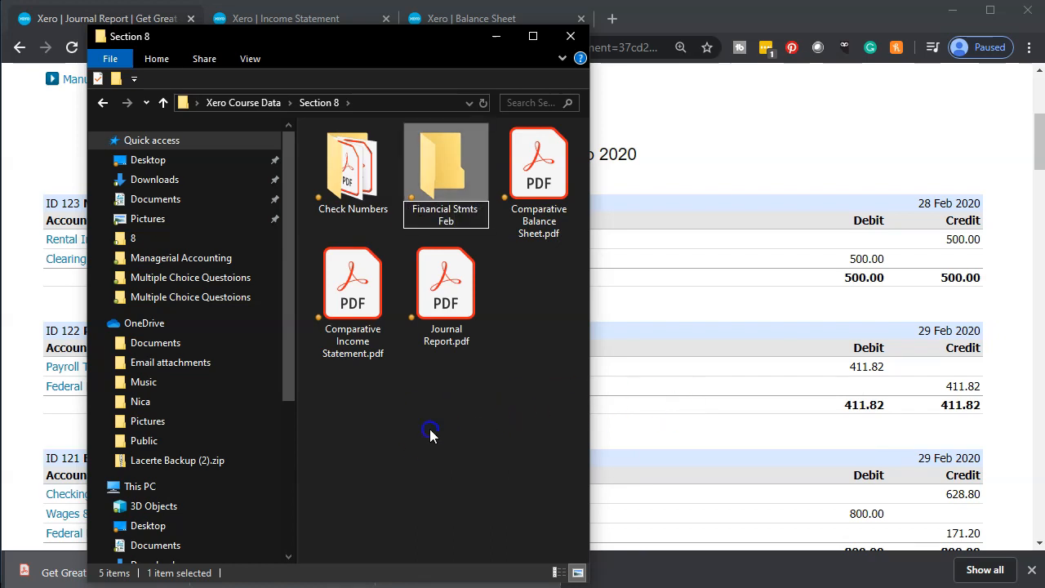
- Move the comparative income statement, Journal Report and comparative balance sheet PDFs into the Financial Stmts Feb folder
left_click_drag(351, 298, 422, 222)
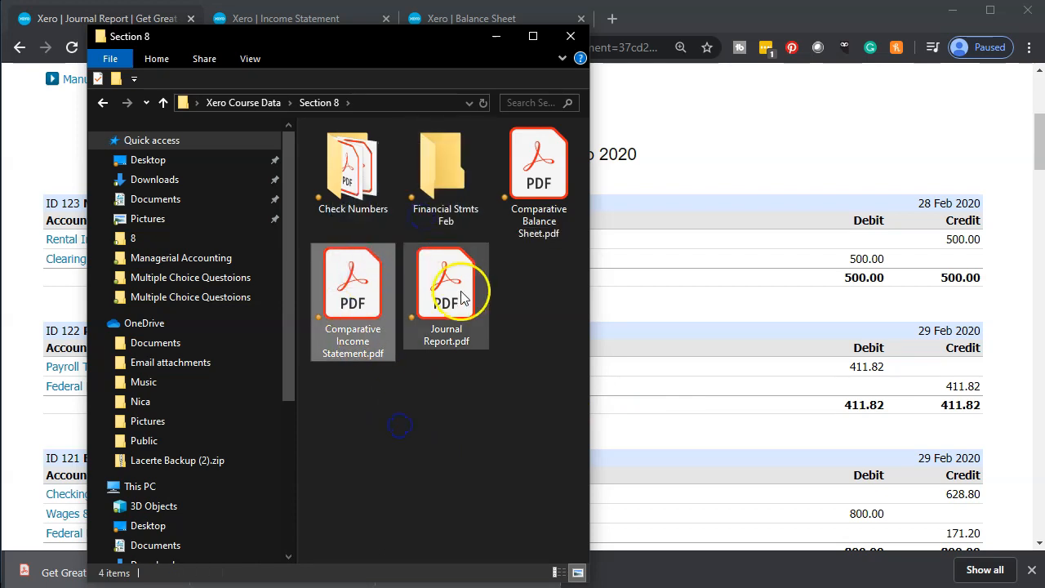
left_click_drag(352, 293, 438, 218)
left_click_drag(530, 196, 468, 194)
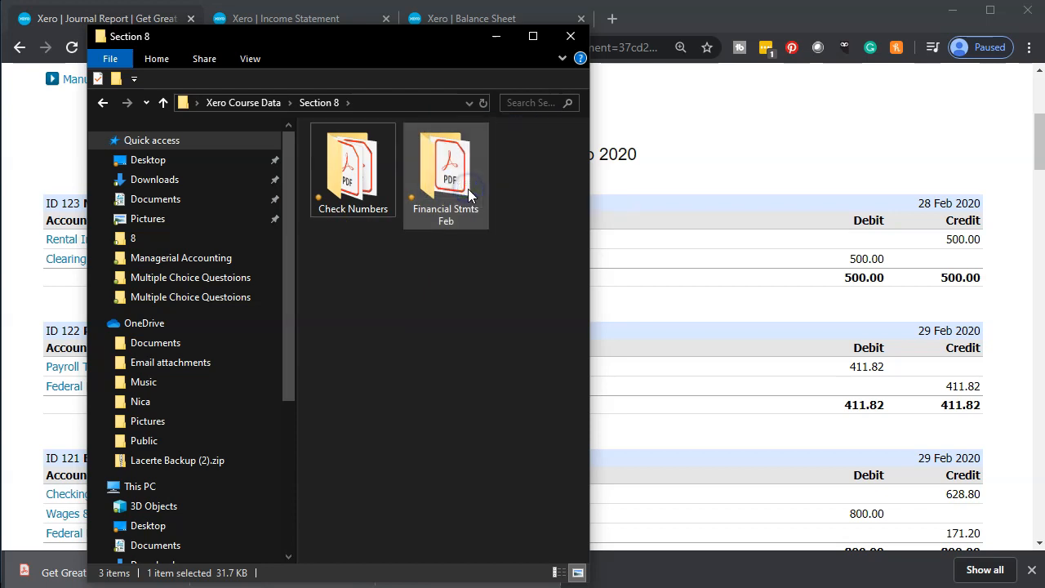
right_click(454, 196)
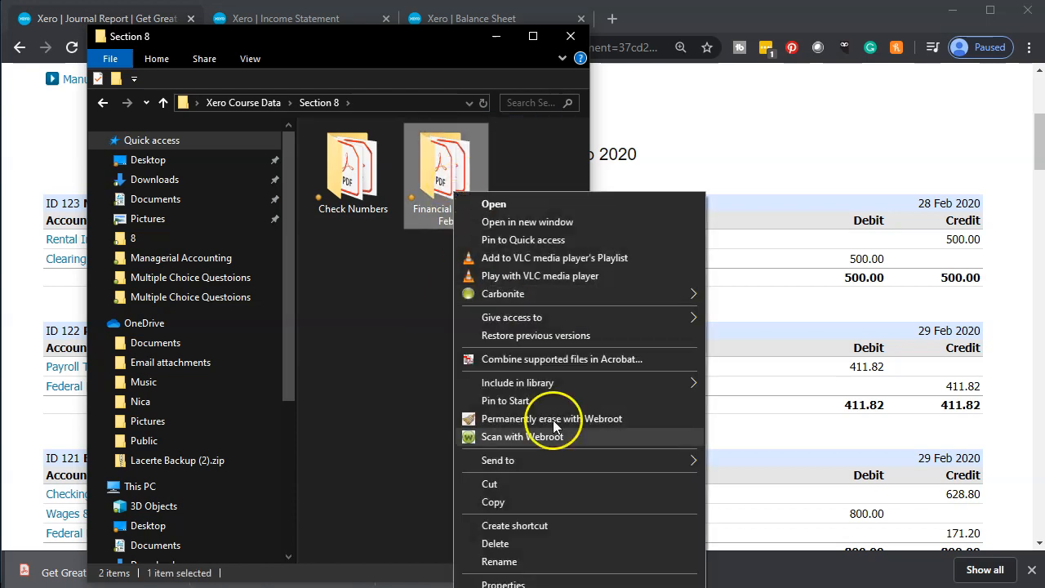
mouse_move(589, 462)
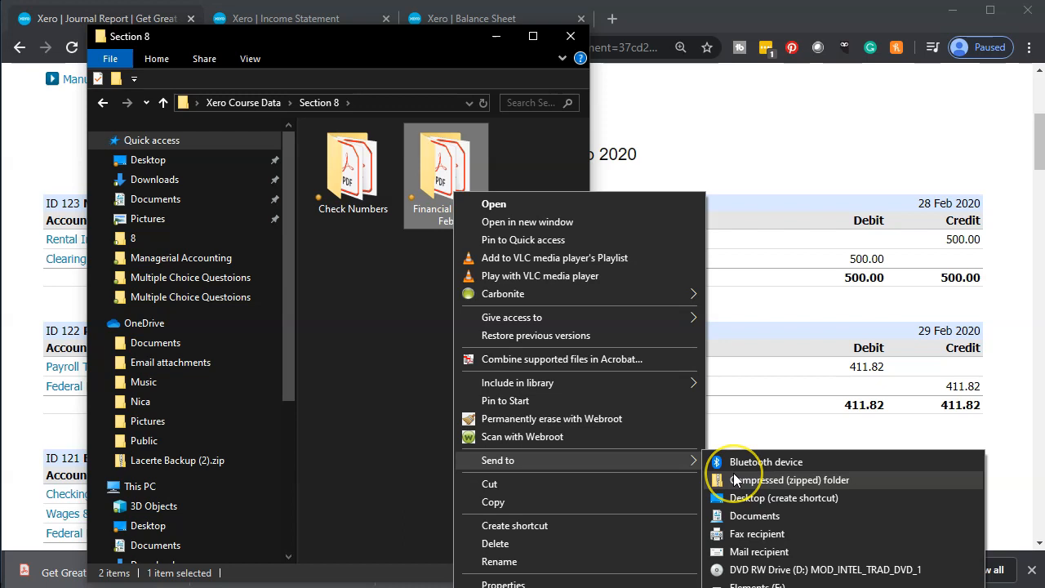
left_click(413, 367)
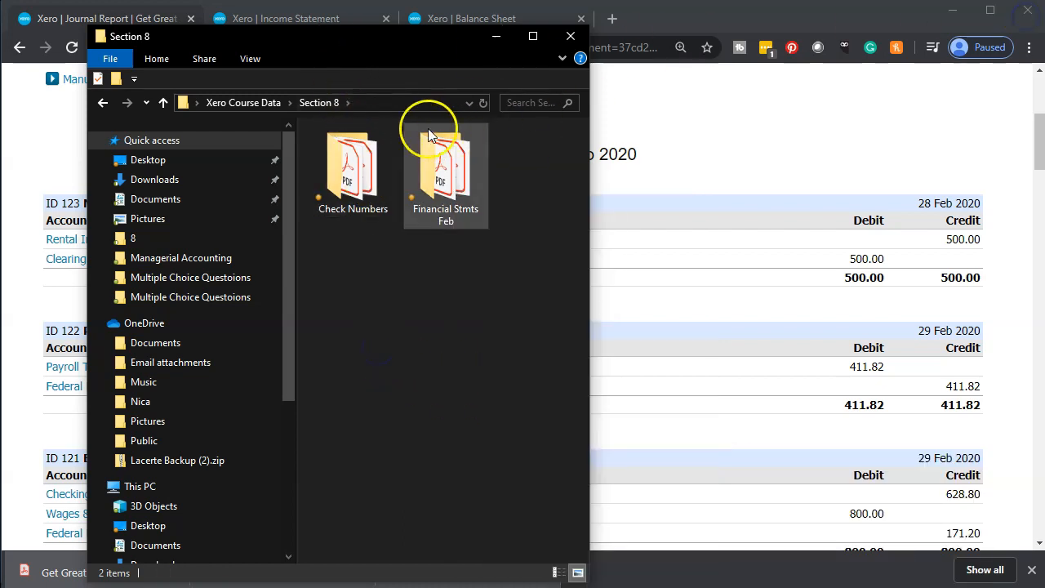
- Return to the browser, export the February 29, 2020 comparative balance sheet to Excel, and open the downloaded workbook
left_click_drag(342, 45, 898, 28)
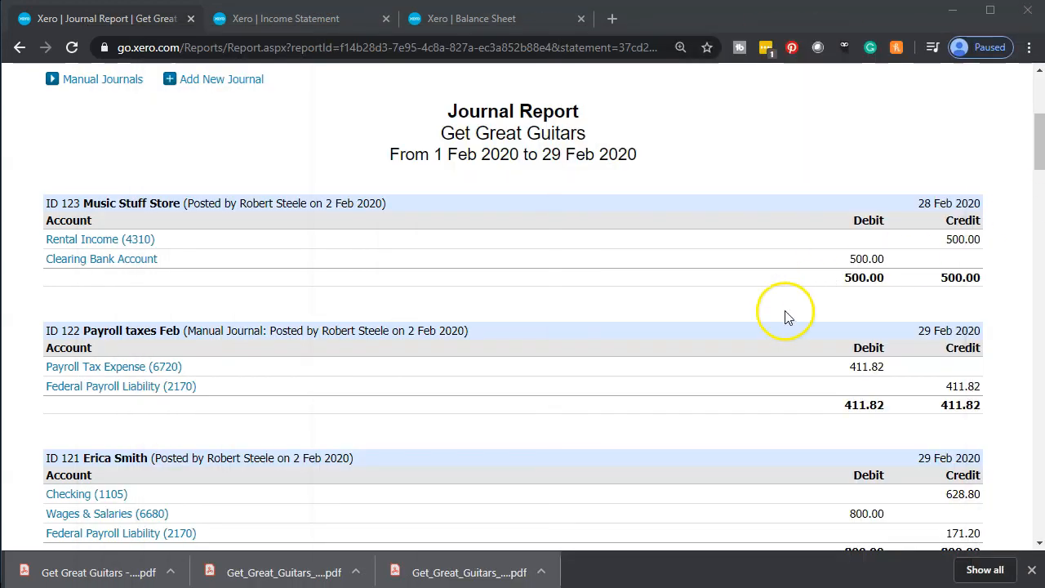
left_click(1031, 571)
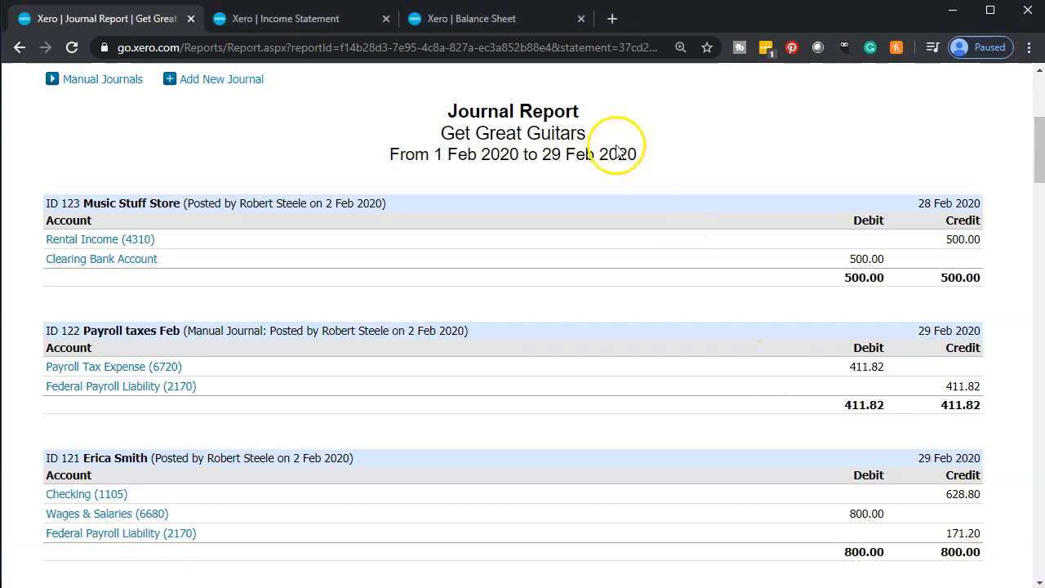
left_click(501, 21)
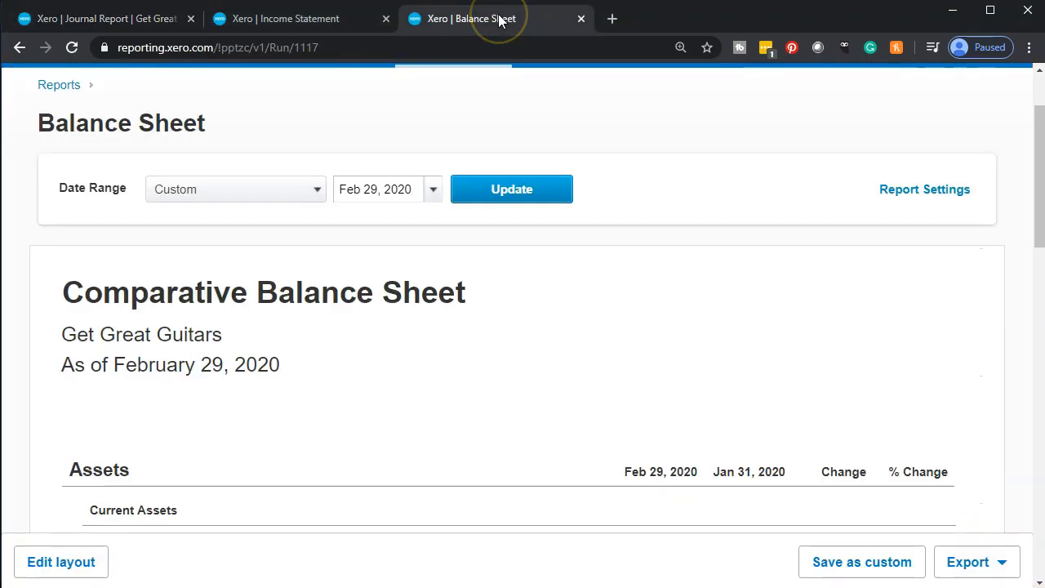
left_click(1001, 571)
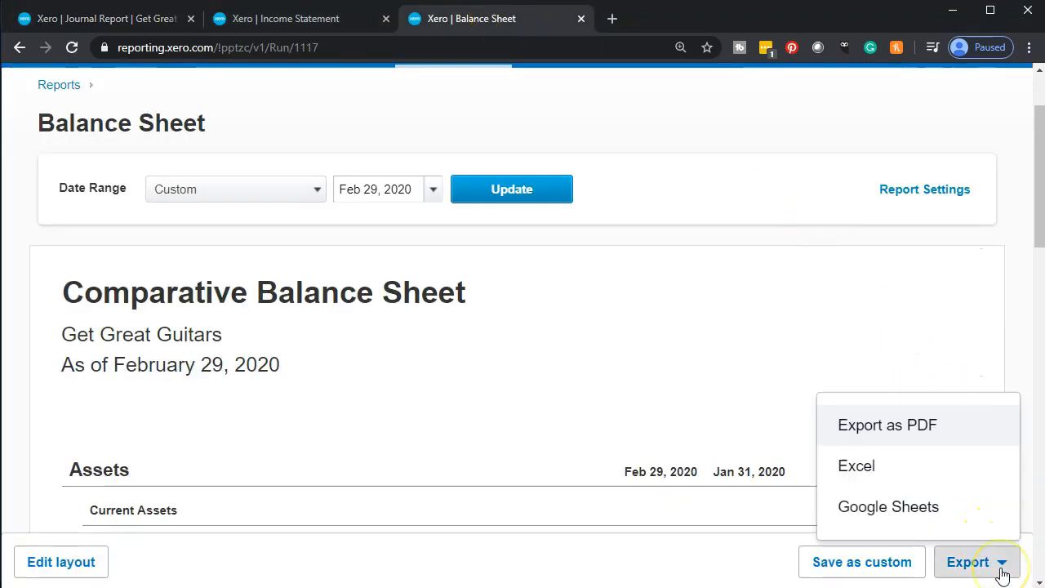
left_click(898, 480)
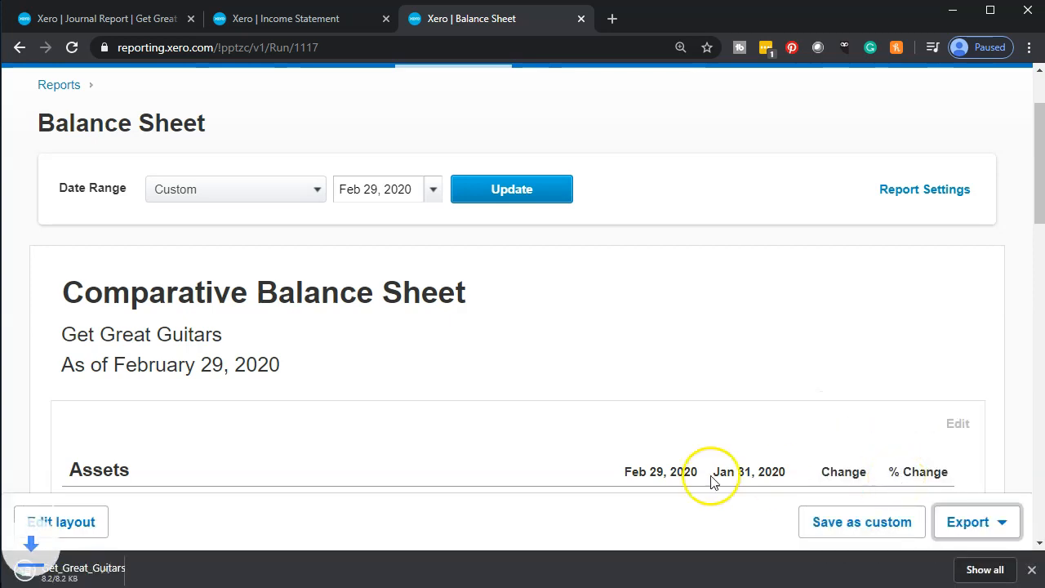
left_click(112, 575)
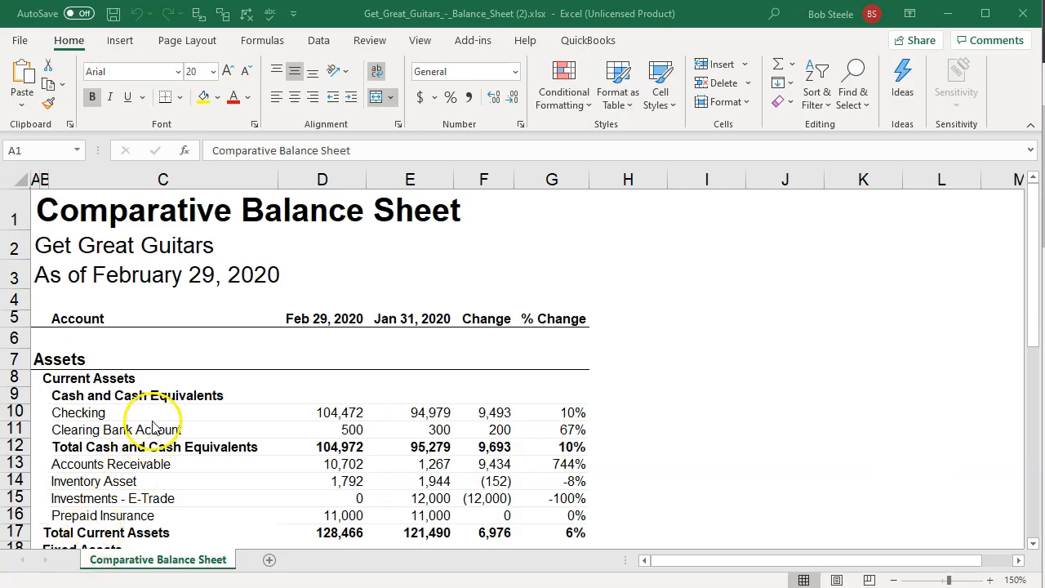
- Add a new worksheet to the balance sheet workbook and name it Comp BS
left_click(269, 560)
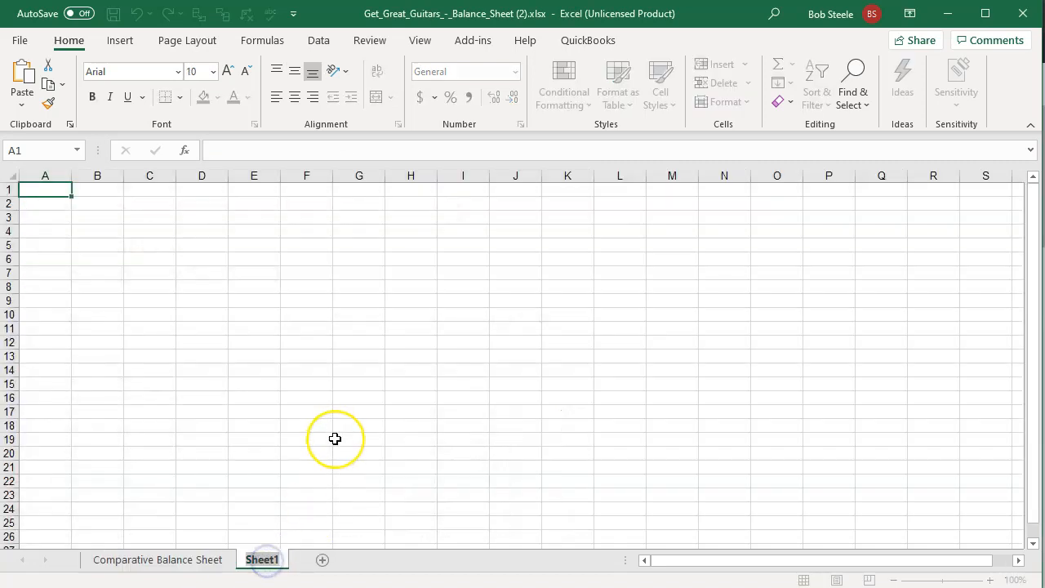
type("Comp BS")
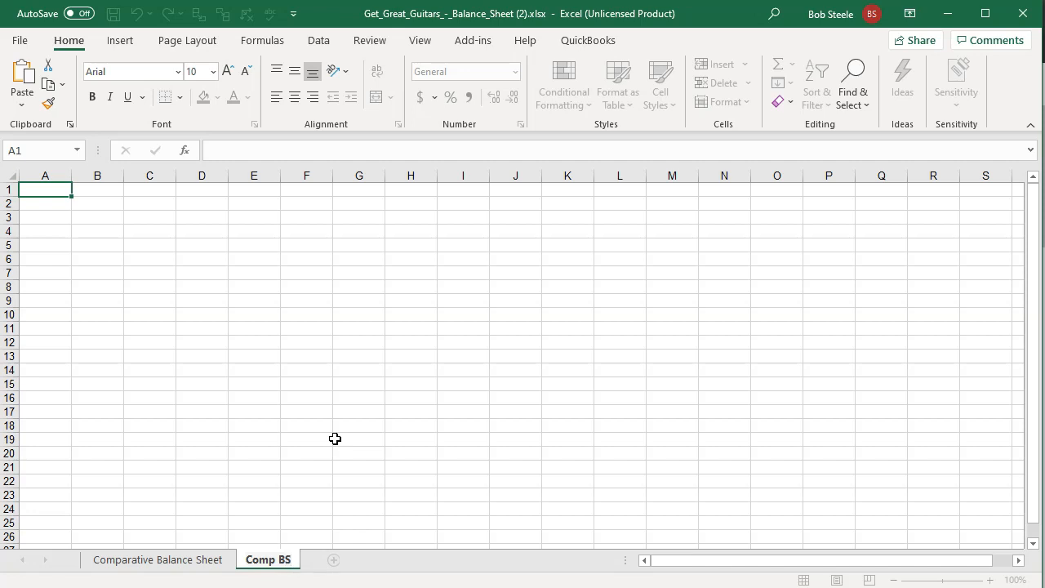
left_click(335, 439)
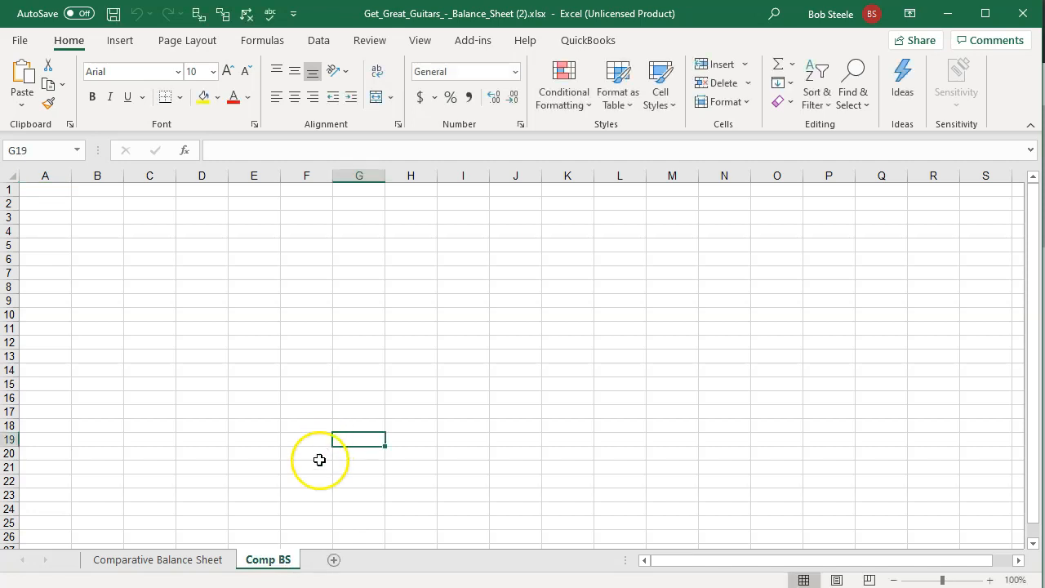
- Copy the entire Comparative Balance Sheet worksheet and paste it into Comp BS starting at cell A1
left_click(205, 562)
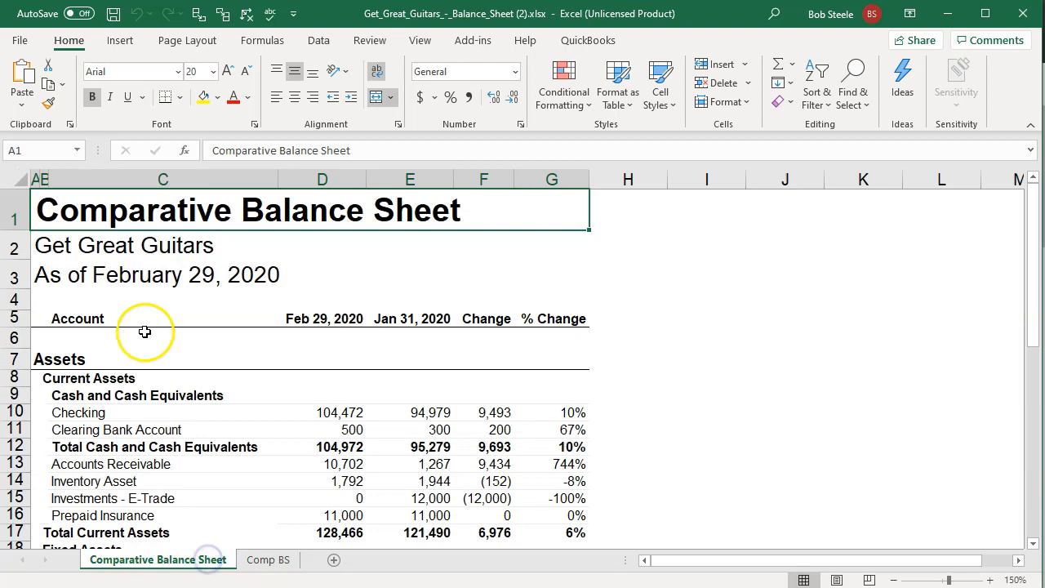
left_click(14, 171)
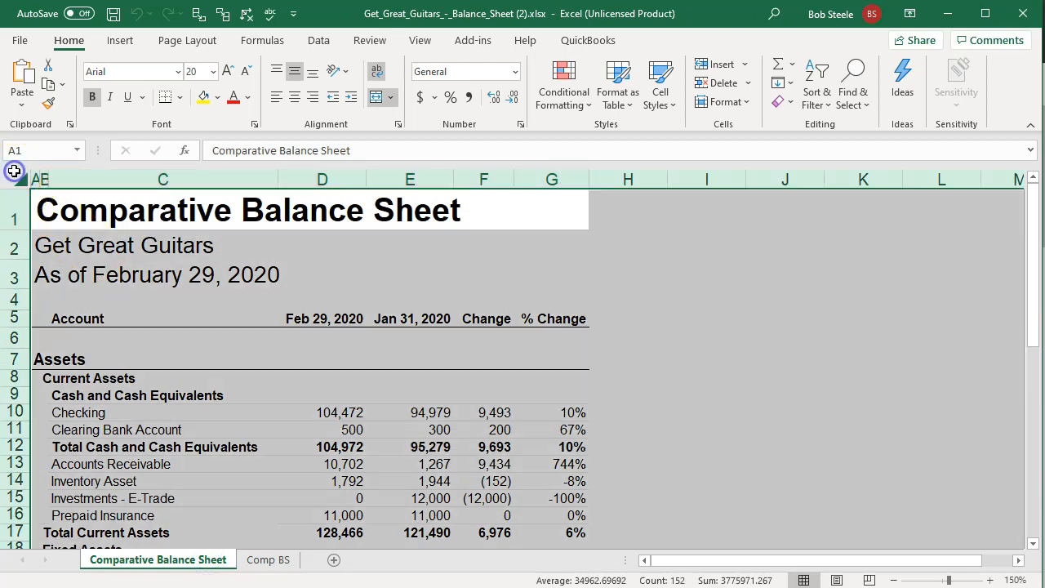
right_click(311, 276)
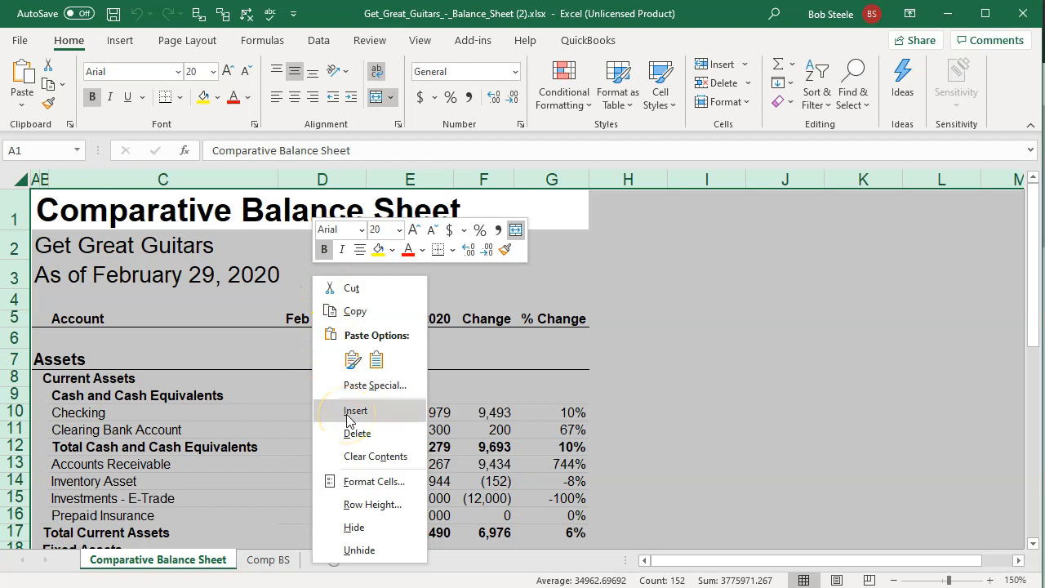
left_click(354, 310)
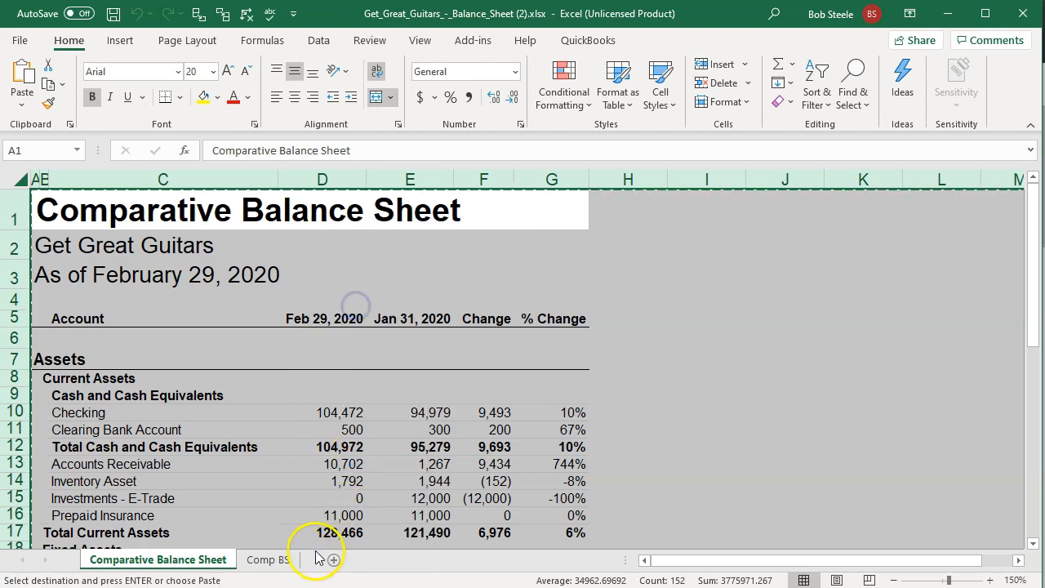
left_click(280, 567)
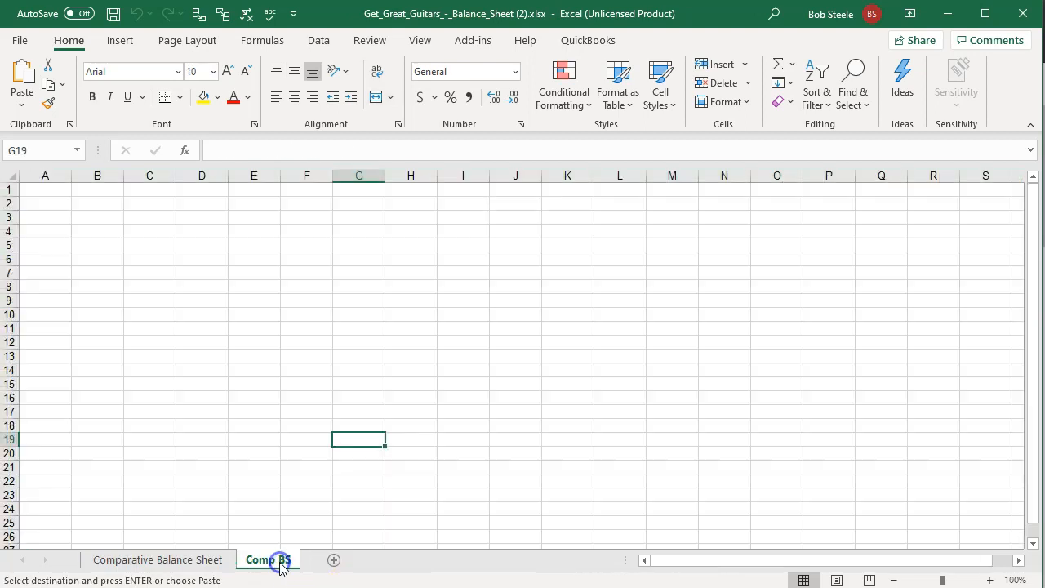
left_click(45, 190)
right_click(45, 189)
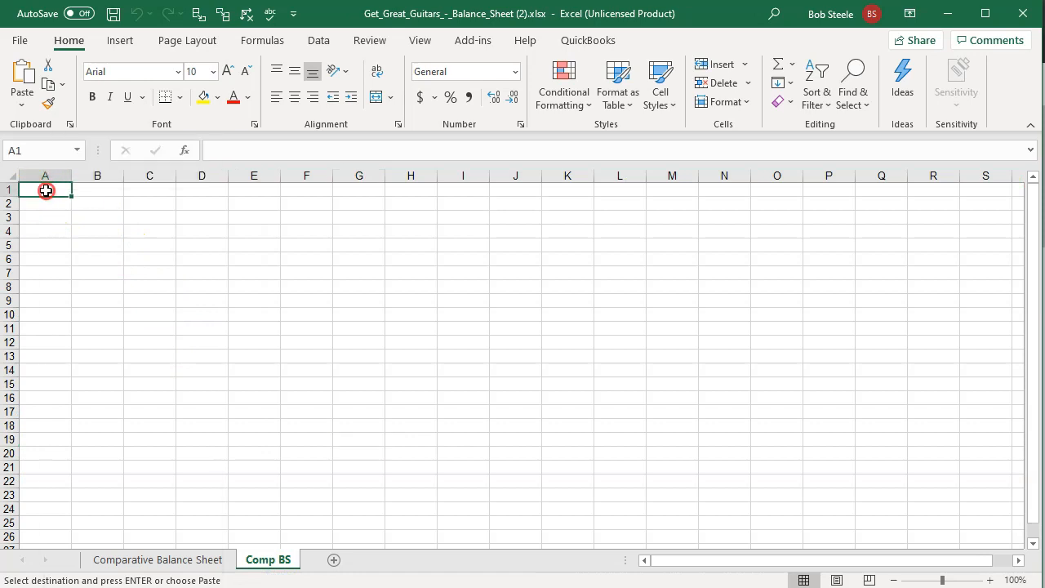
left_click(87, 273)
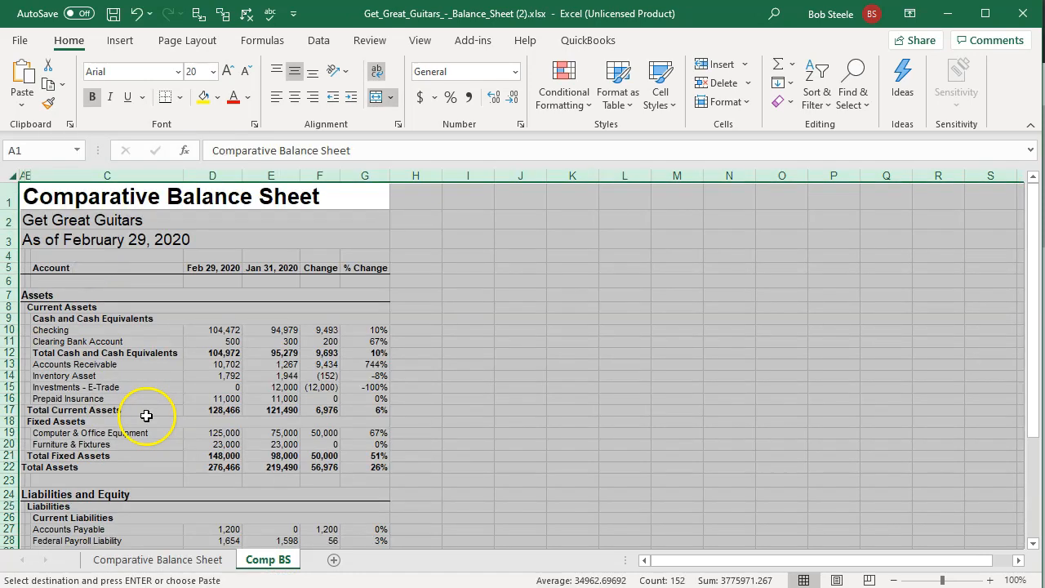
- Deselect the pasted data and set the zoom of the Comp BS worksheet to 150%
left_click(520, 456)
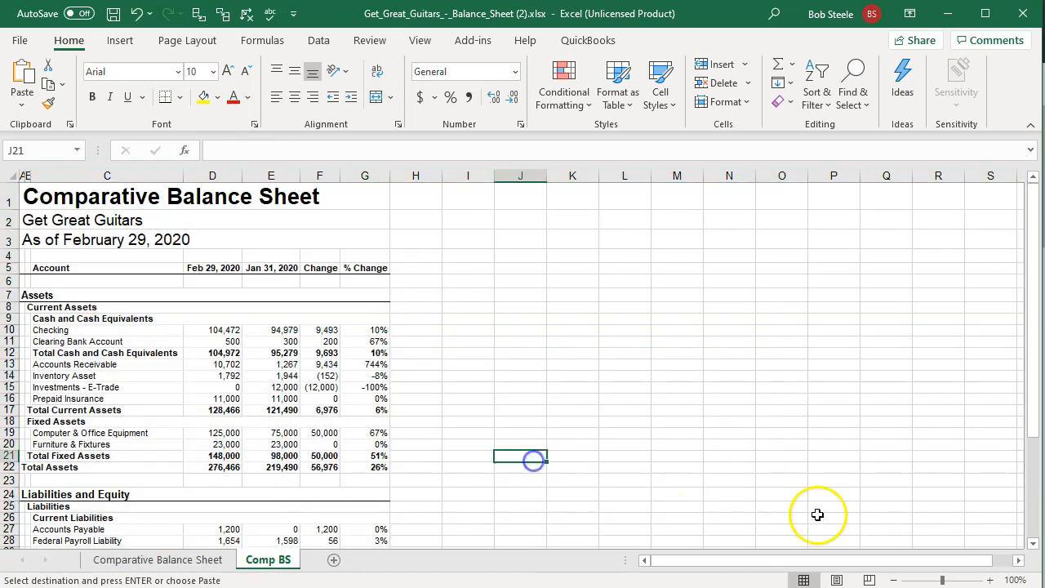
left_click(992, 580)
left_click(991, 581)
left_click(992, 580)
left_click(992, 581)
left_click(992, 581)
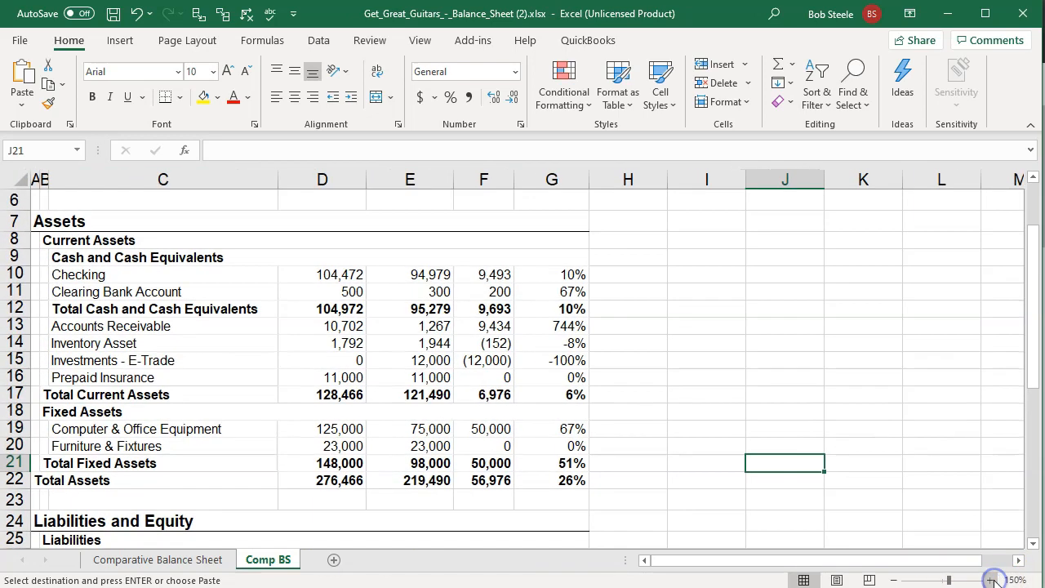
left_click(698, 464)
- Delete the original Comparative Balance Sheet worksheet from the workbook, keeping the Comp BS copy
right_click(210, 563)
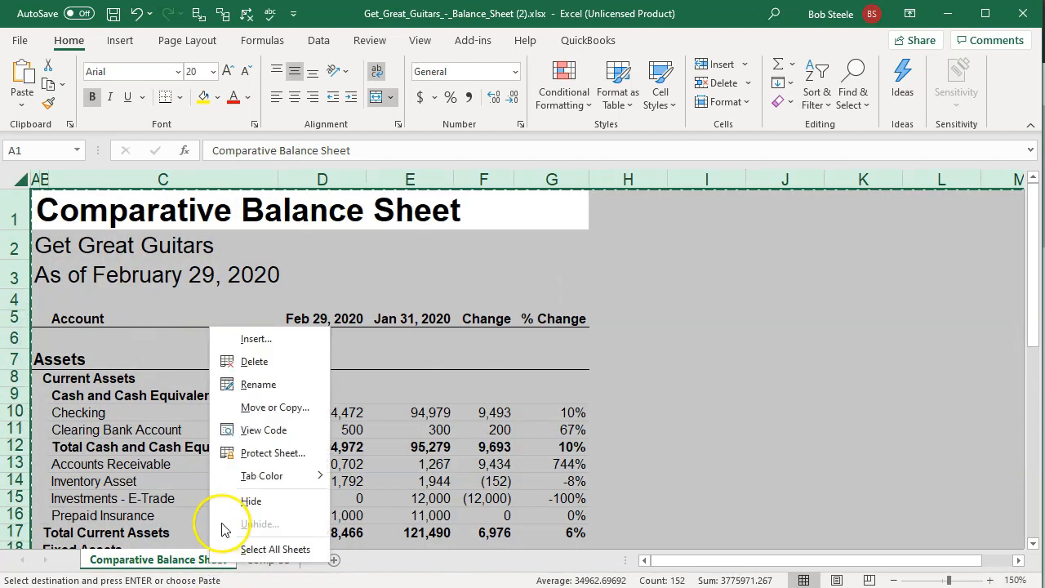
left_click(249, 362)
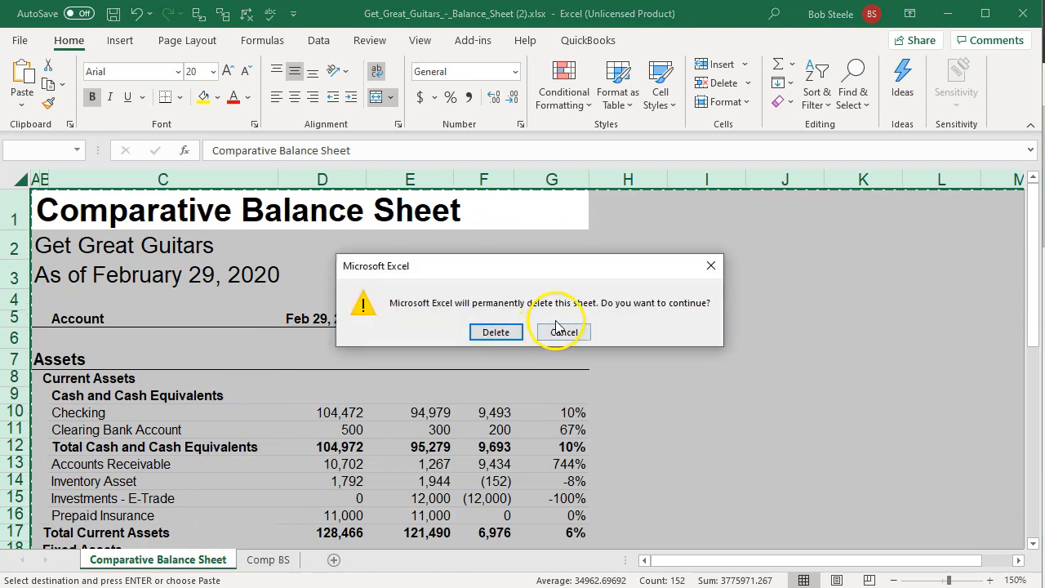
left_click(494, 331)
left_click(306, 349)
scroll(306, 349, "up", 3)
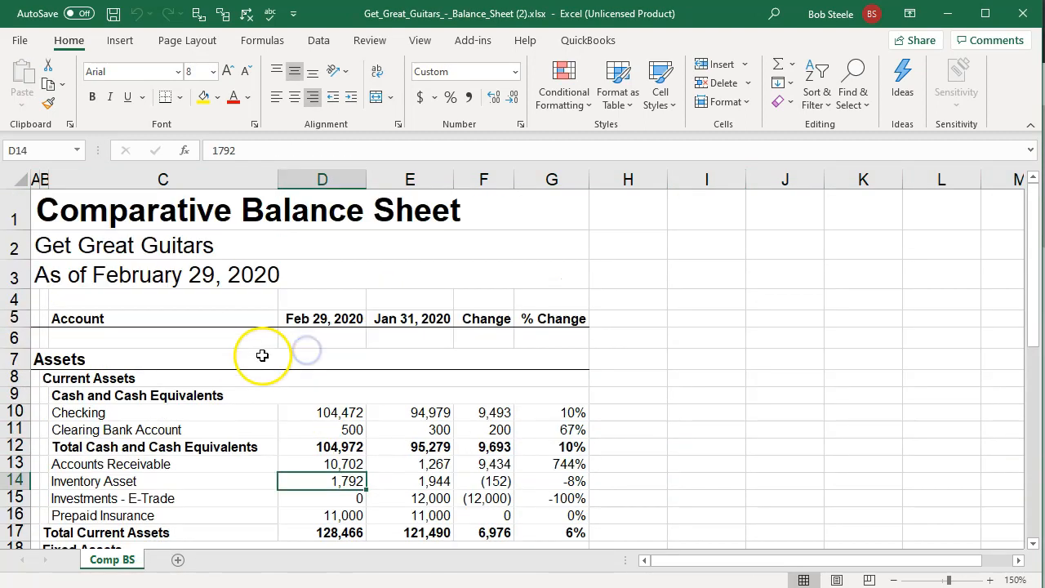
- Start saving the workbook under a new name and browse to the Section 8 folder in Xero Course Data
left_click(28, 41)
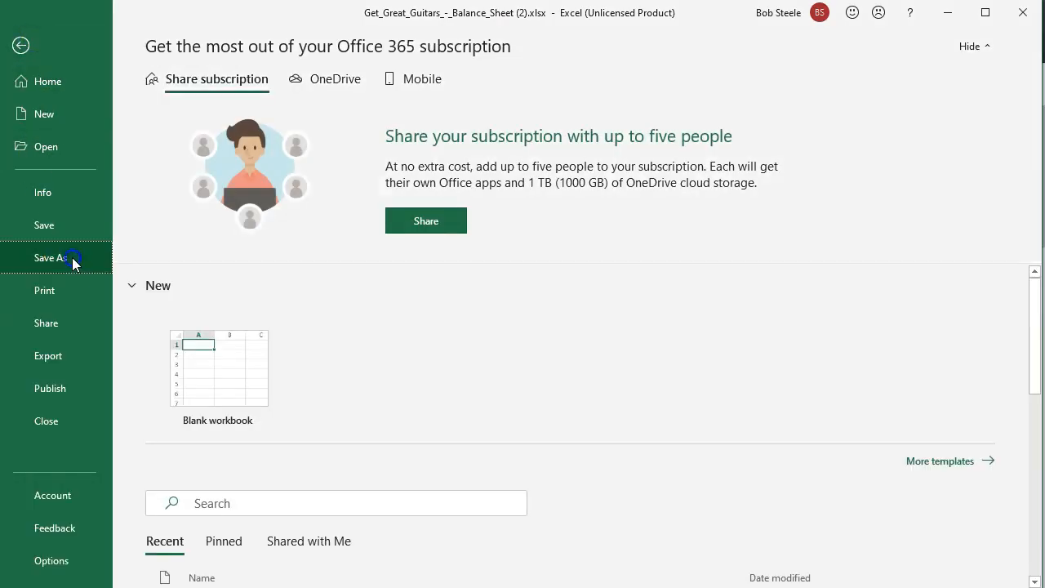
left_click(71, 258)
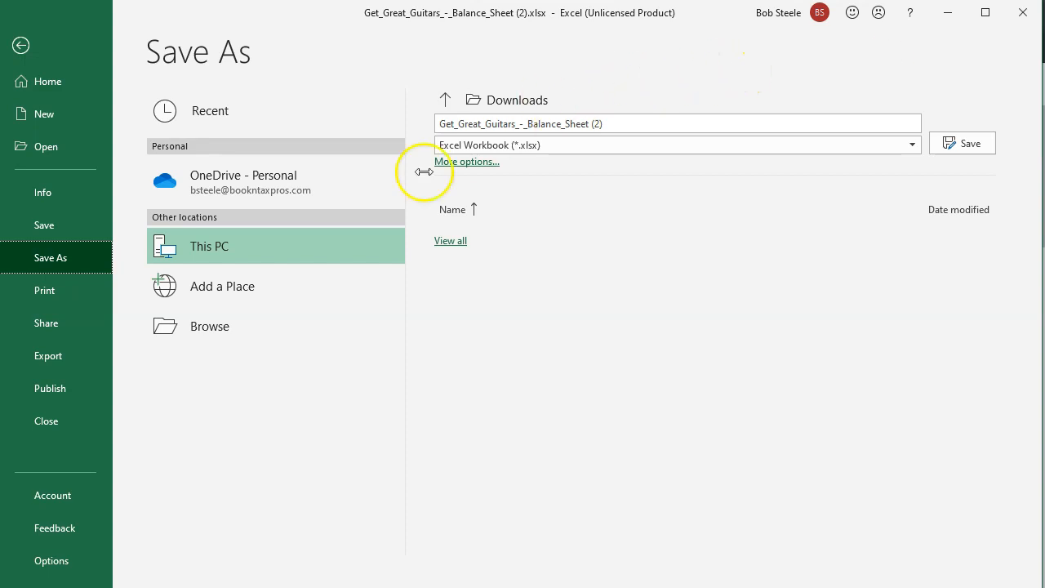
left_click(220, 331)
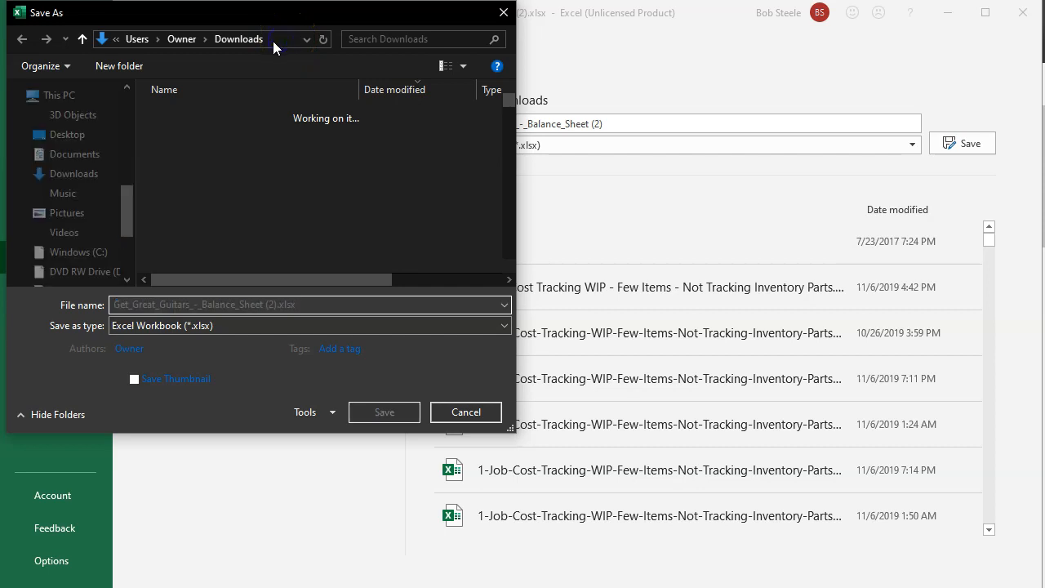
left_click(272, 36)
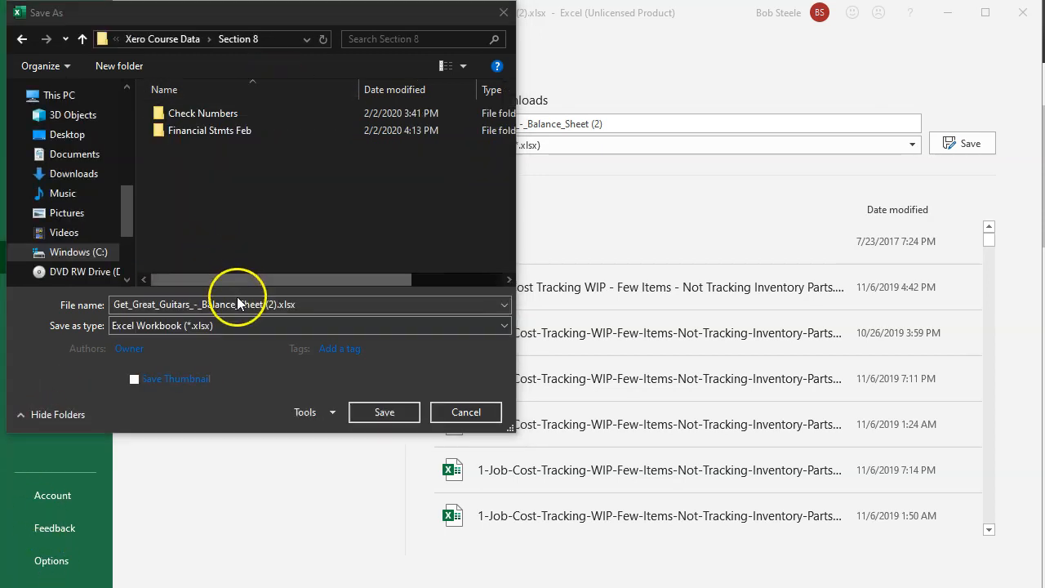
- Replace the proposed file name with Financial Smts Feb.xlsx and save the workbook
left_click(258, 304)
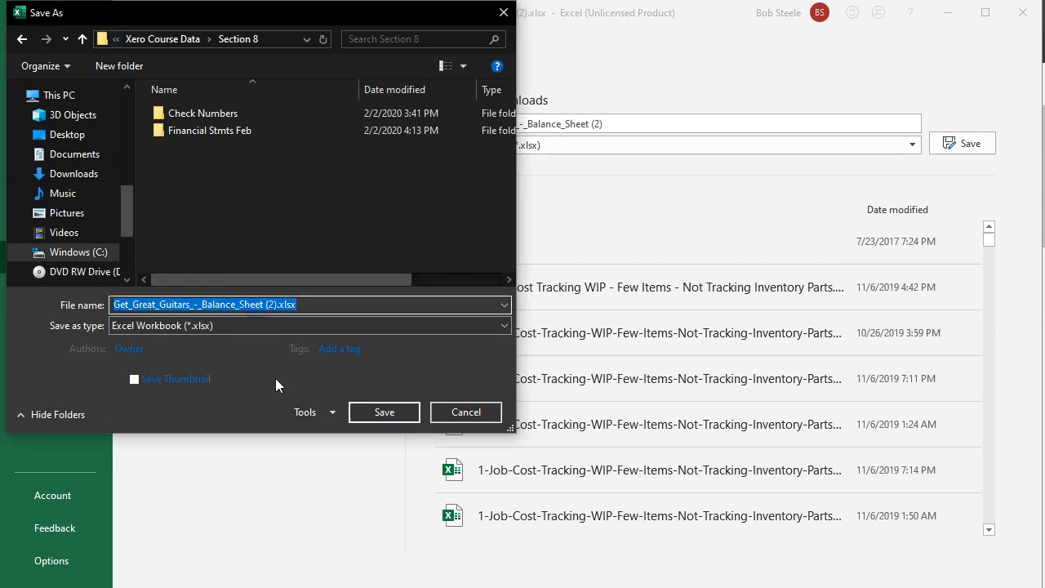
key("Left")
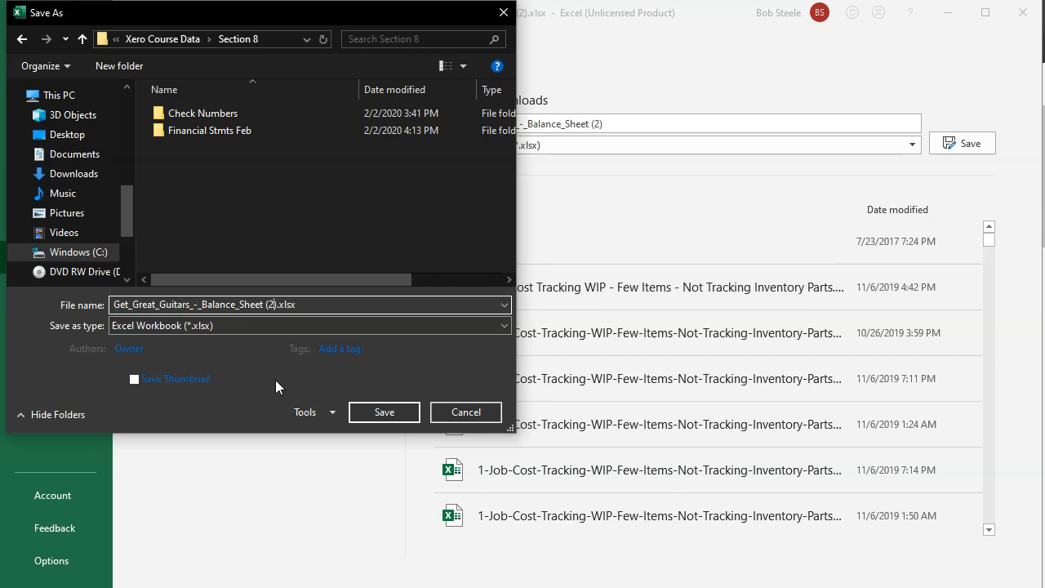
key("BackSpace")
key("BackSpace")
key("BackSpace")
key("BackSpace")
key("BackSpace")
key("BackSpace")
key("BackSpace")
key("BackSpace")
key("BackSpace")
key("BackSpace")
key("BackSpace")
key("BackSpace")
key("BackSpace")
key("BackSpace")
key("BackSpace")
key("BackSpace")
key("BackSpace")
key("BackSpace")
key("BackSpace")
key("BackSpace")
key("BackSpace")
key("BackSpace")
key("BackSpace")
key("BackSpace")
key("BackSpace")
key("BackSpace")
key("BackSpace")
key("BackSpace")
type("Financial Smts Feb")
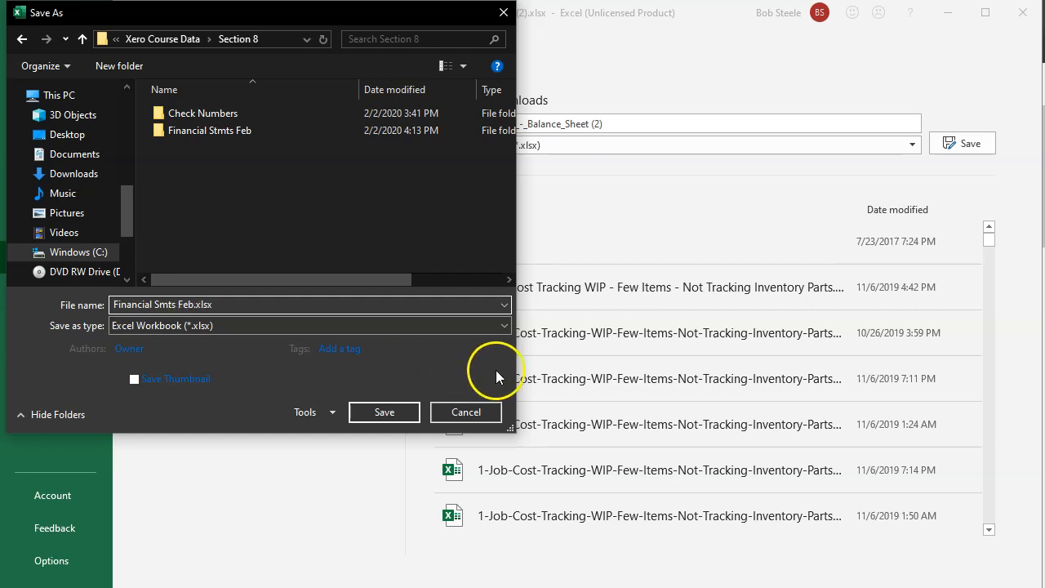
left_click(384, 412)
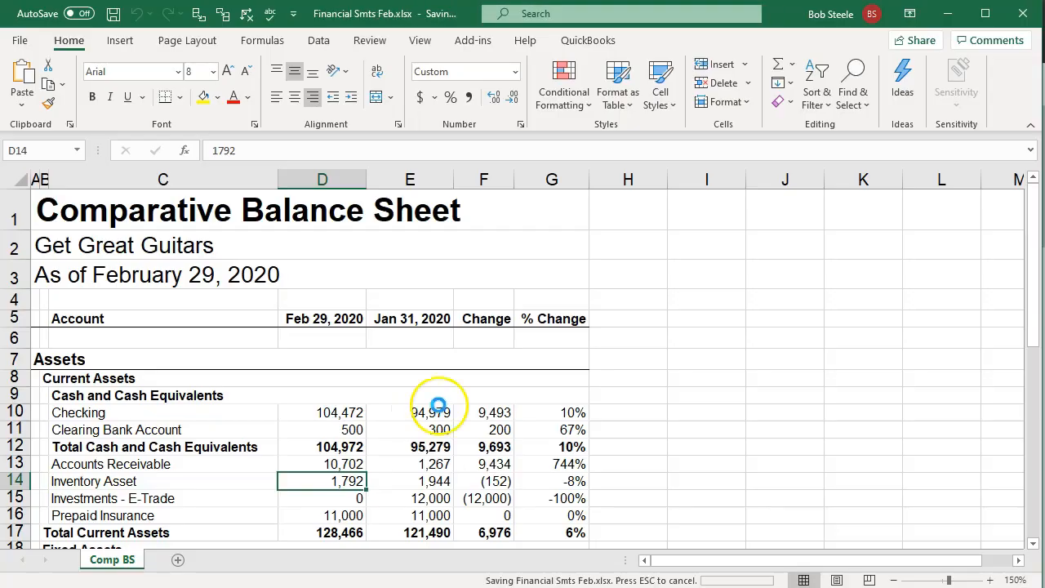
- Return to the browser, export the February 2020 comparative income statement to Excel, and open the downloaded workbook
left_click(947, 13)
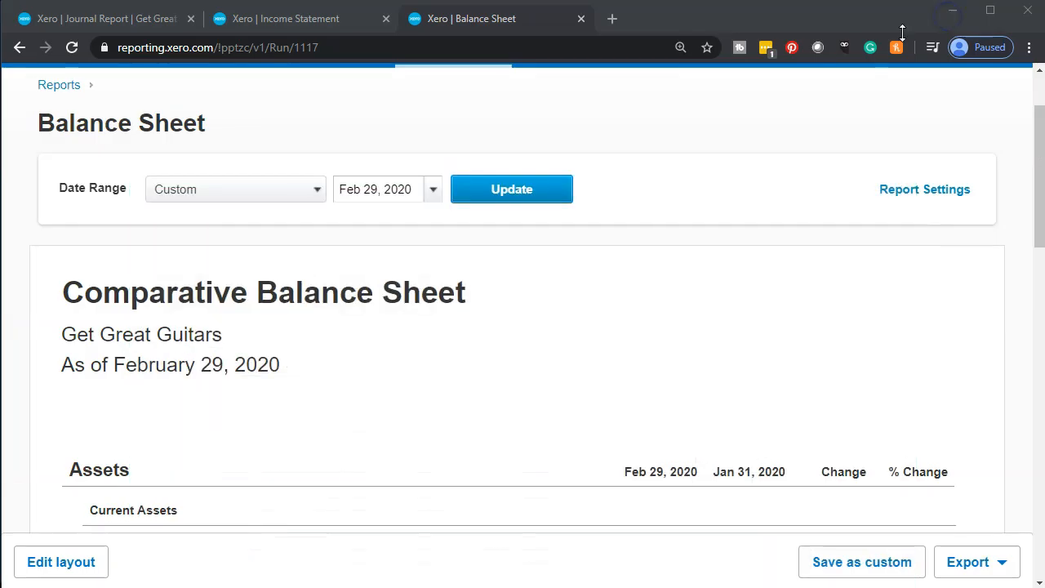
left_click(300, 24)
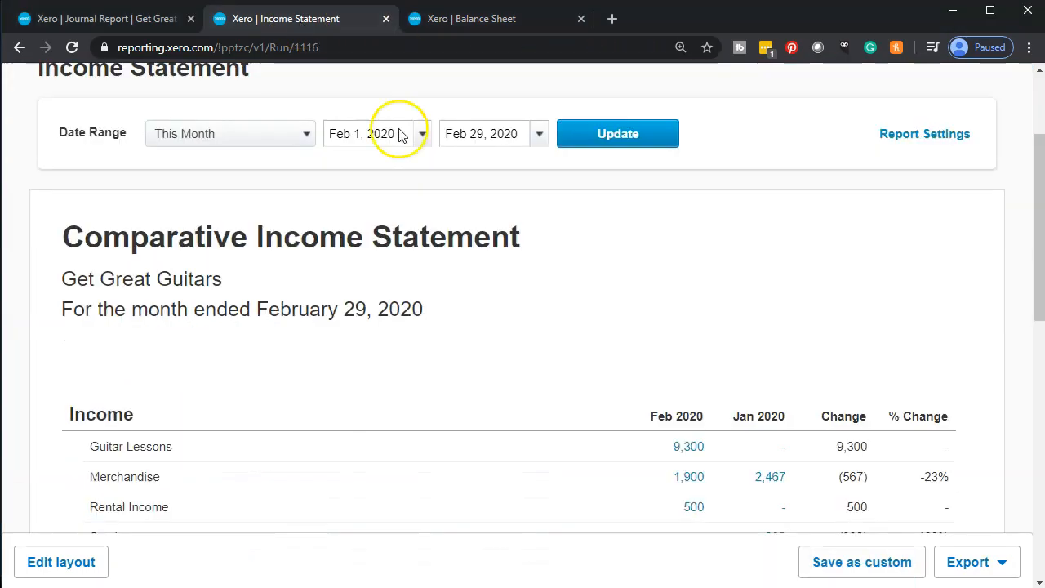
left_click(971, 563)
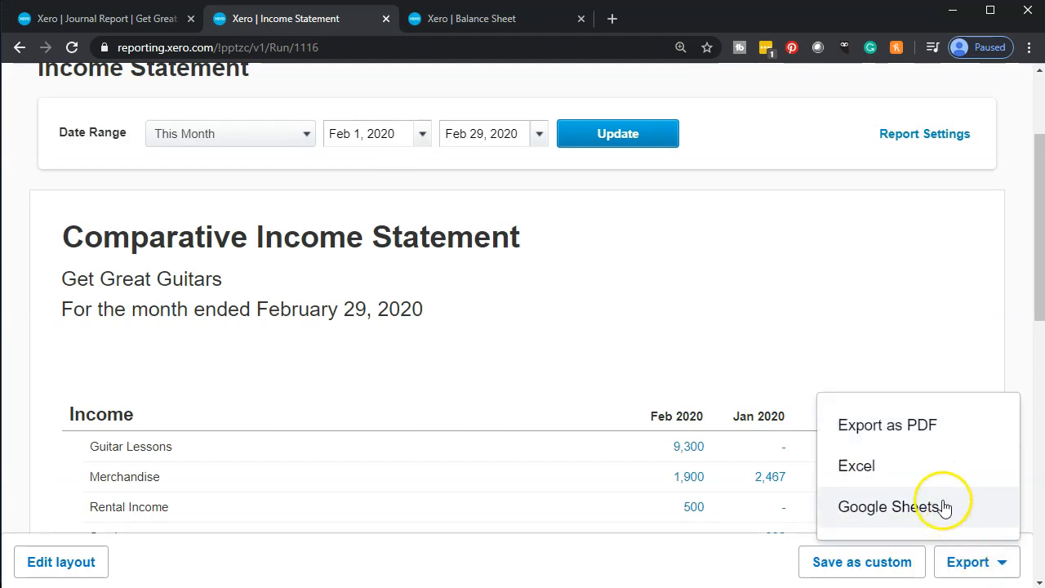
left_click(922, 487)
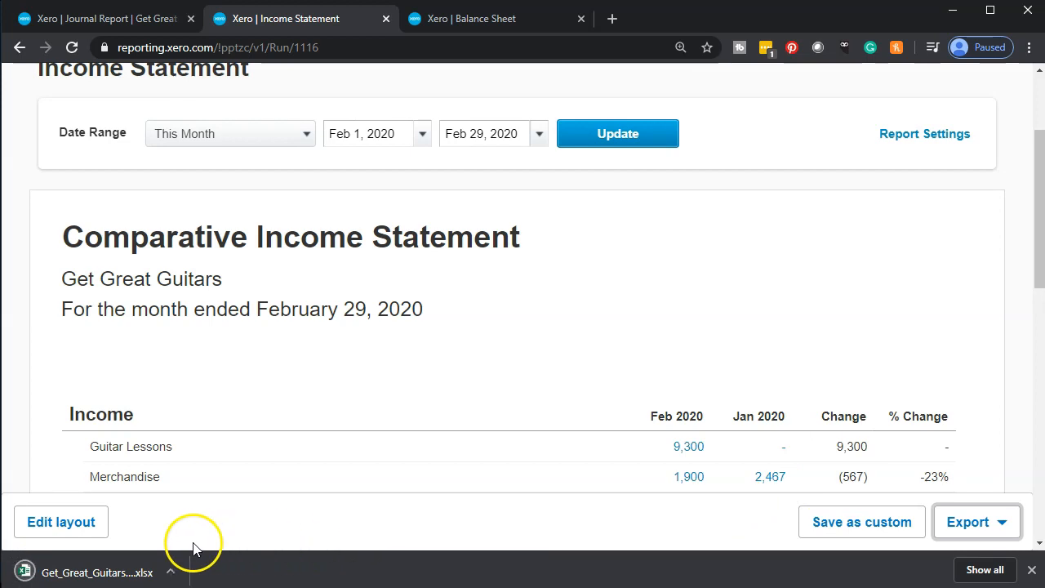
left_click(85, 573)
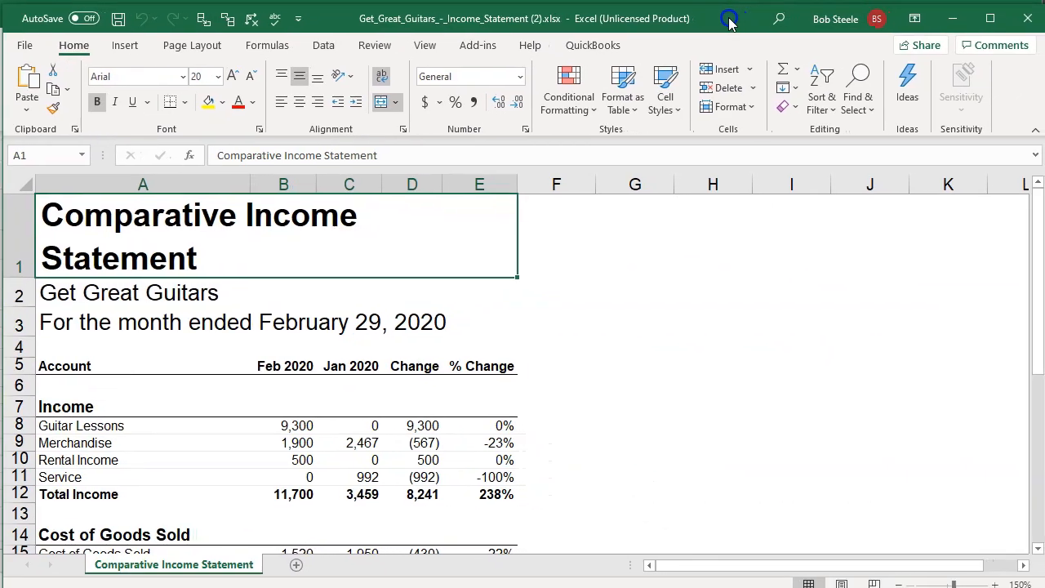
- Copy the entire Comparative Income Statement worksheet
left_click(490, 347)
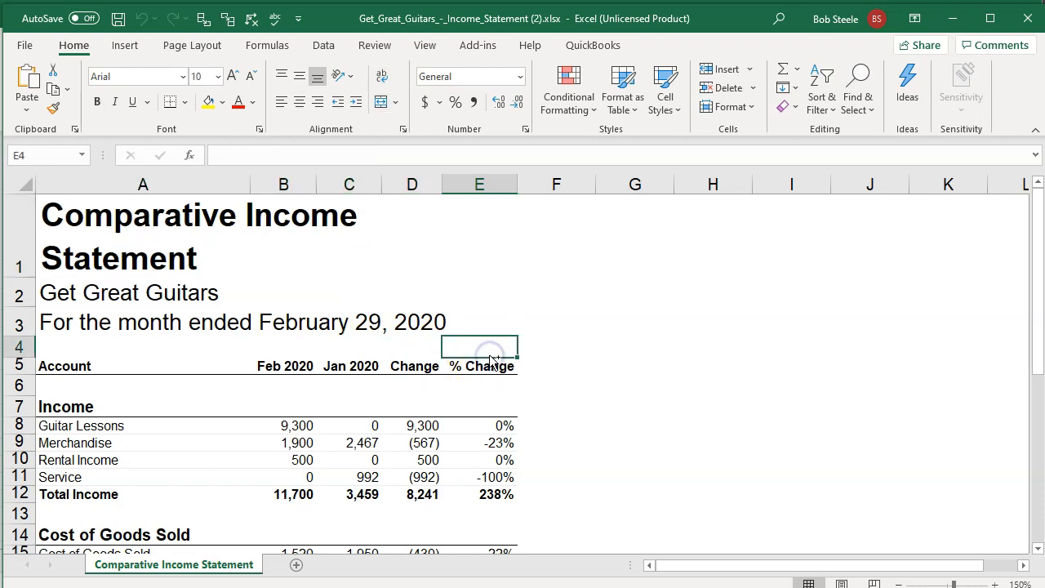
left_click(739, 312)
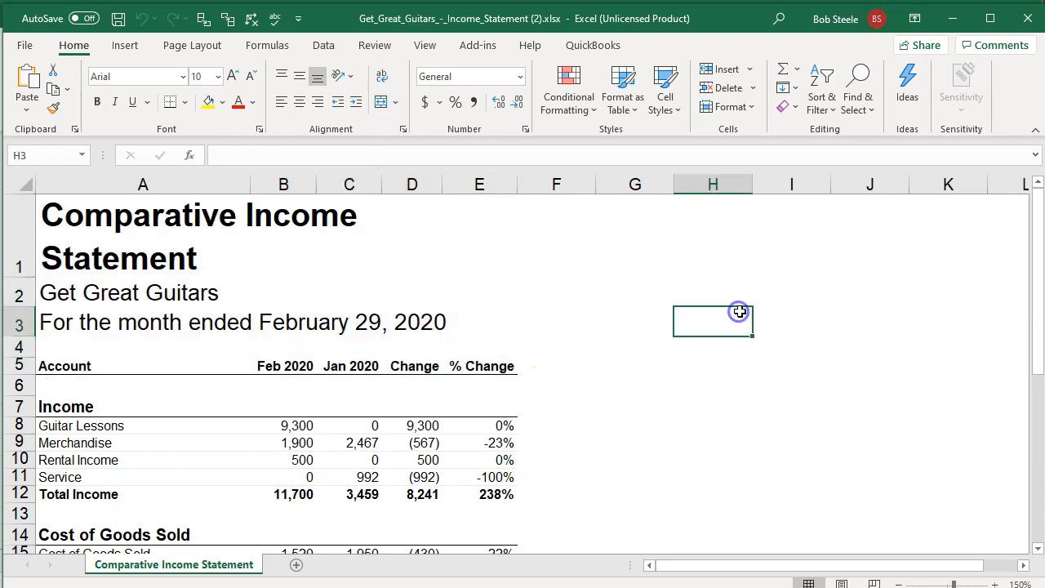
key("ctrl+a")
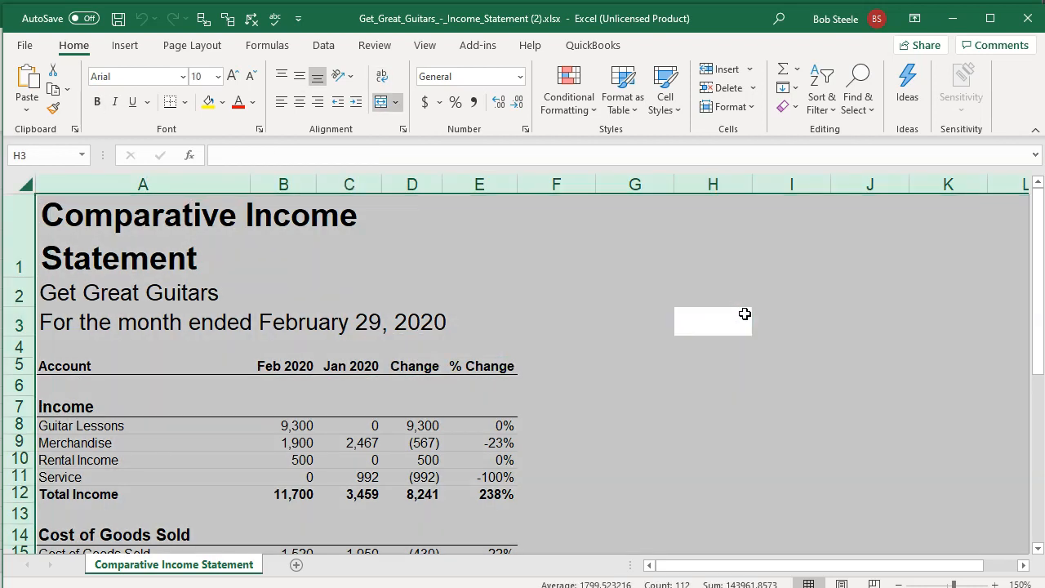
right_click(558, 282)
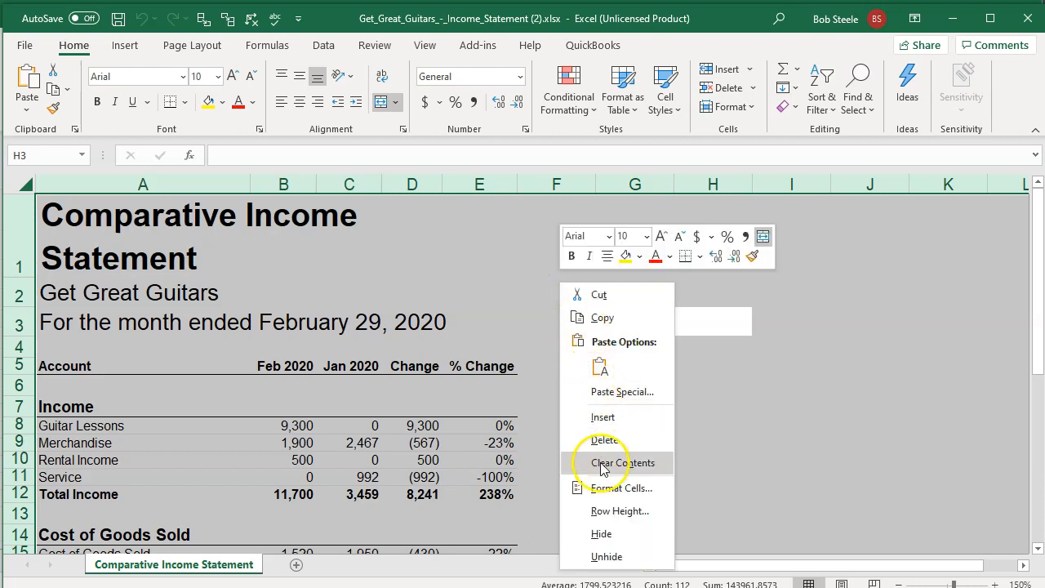
left_click(602, 318)
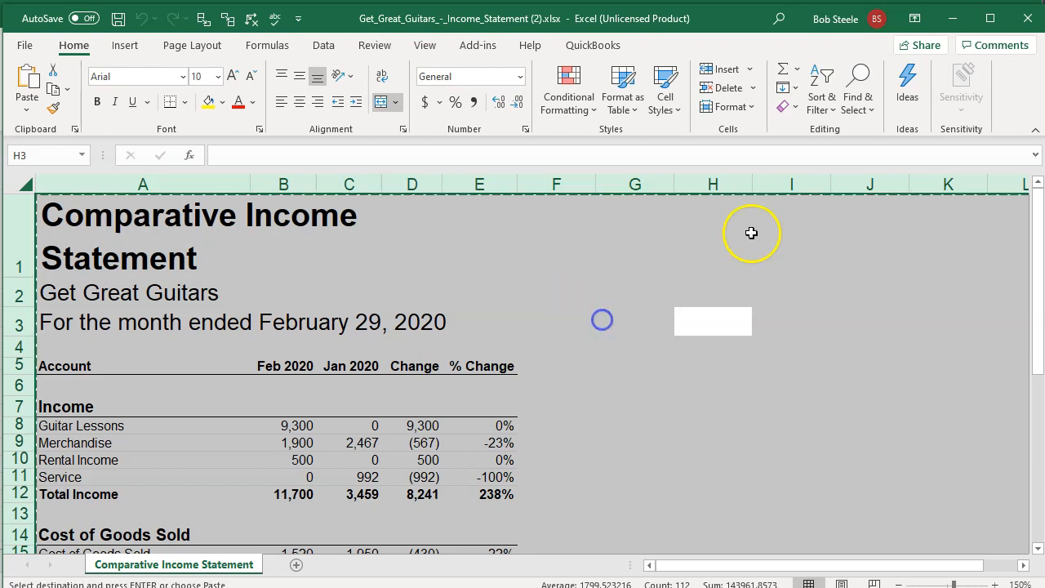
- Return to the Financial Smts Feb workbook and add a new worksheet named Comp IS
left_click(965, 27)
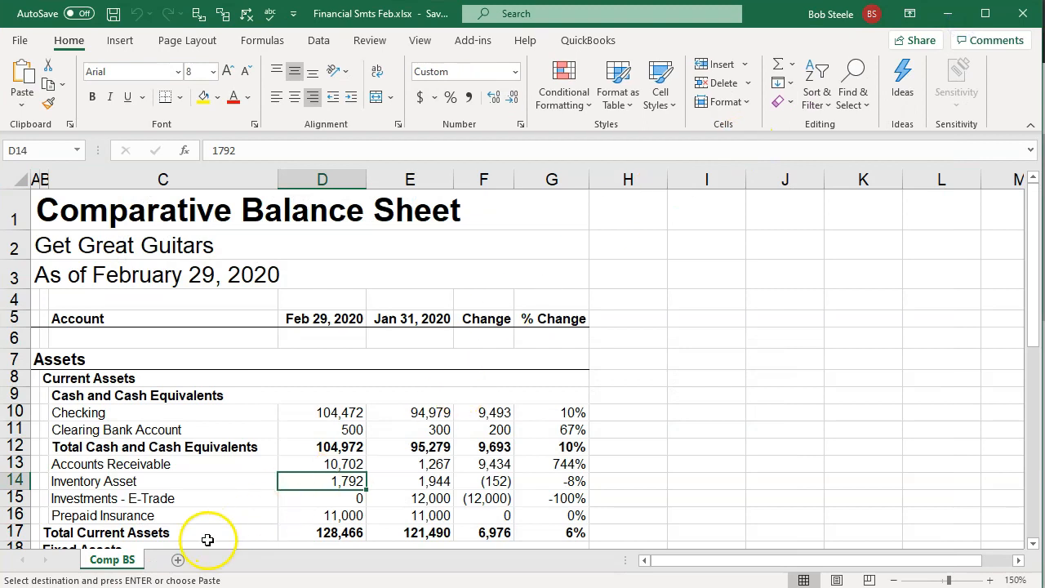
left_click(180, 561)
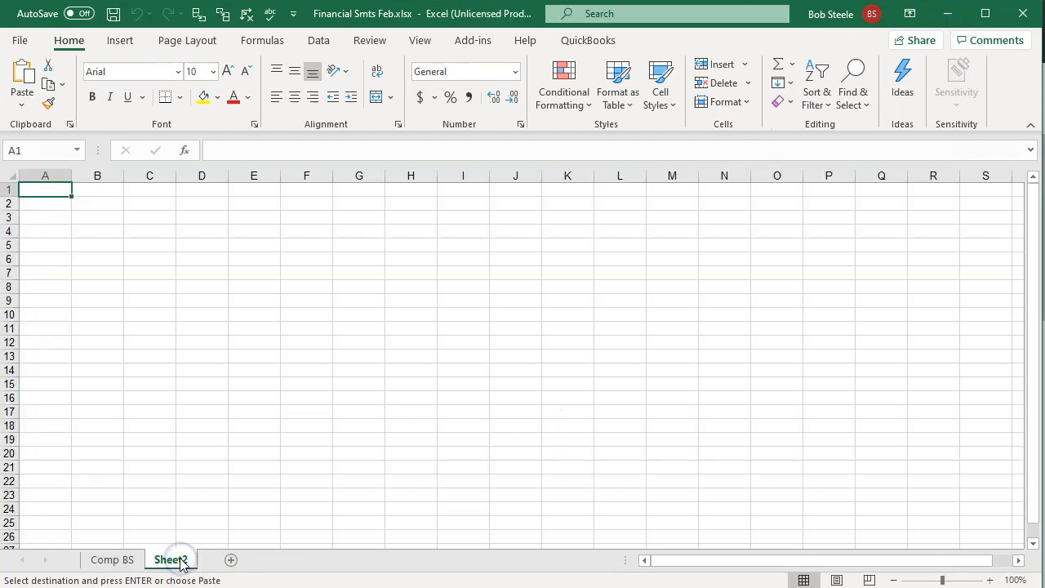
double_click(171, 560)
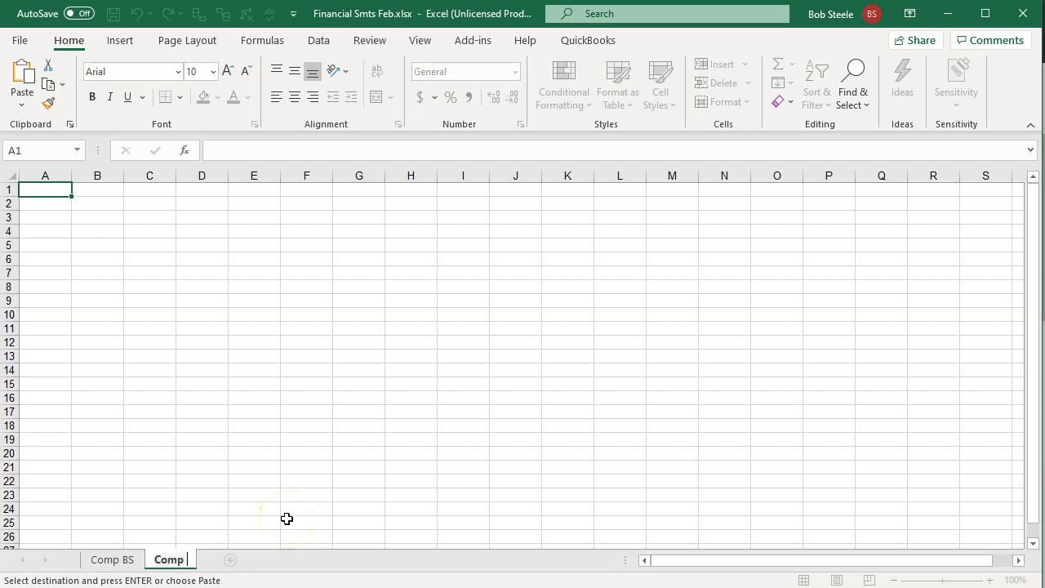
left_click(286, 518)
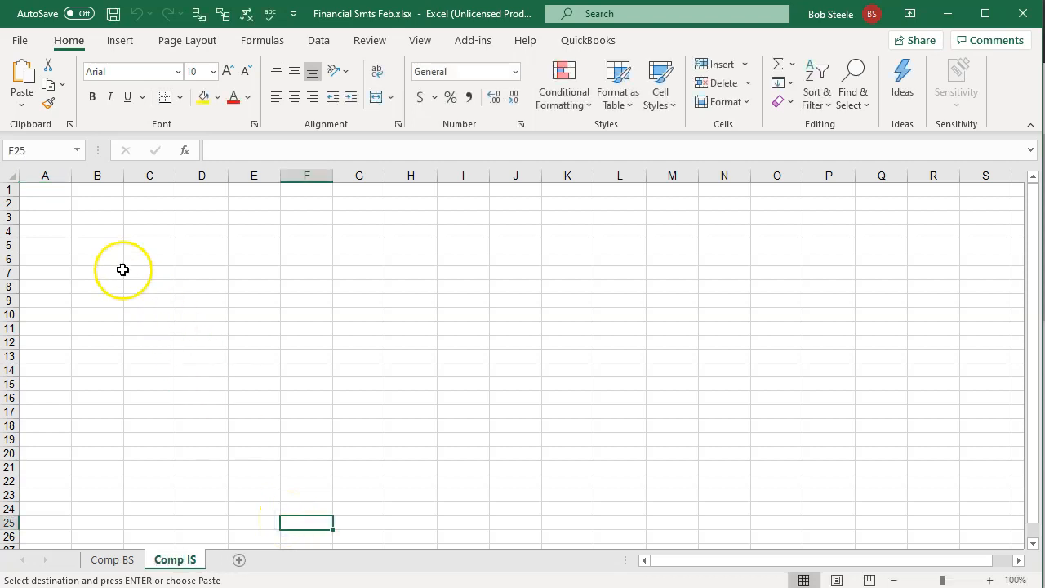
- Paste the copied comparative income statement into the Comp IS worksheet starting at cell A1
left_click(49, 194)
right_click(49, 193)
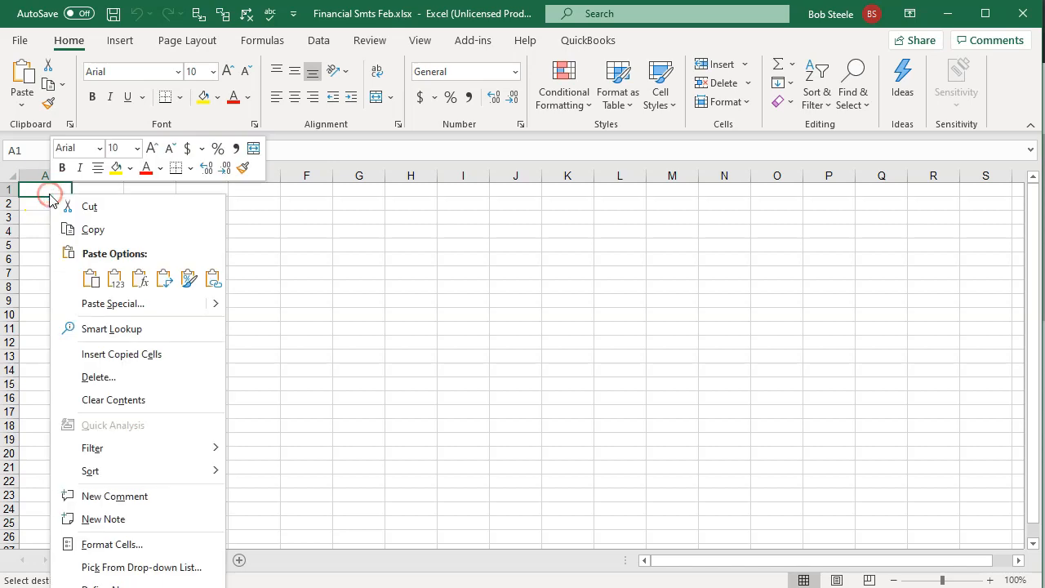
left_click(90, 278)
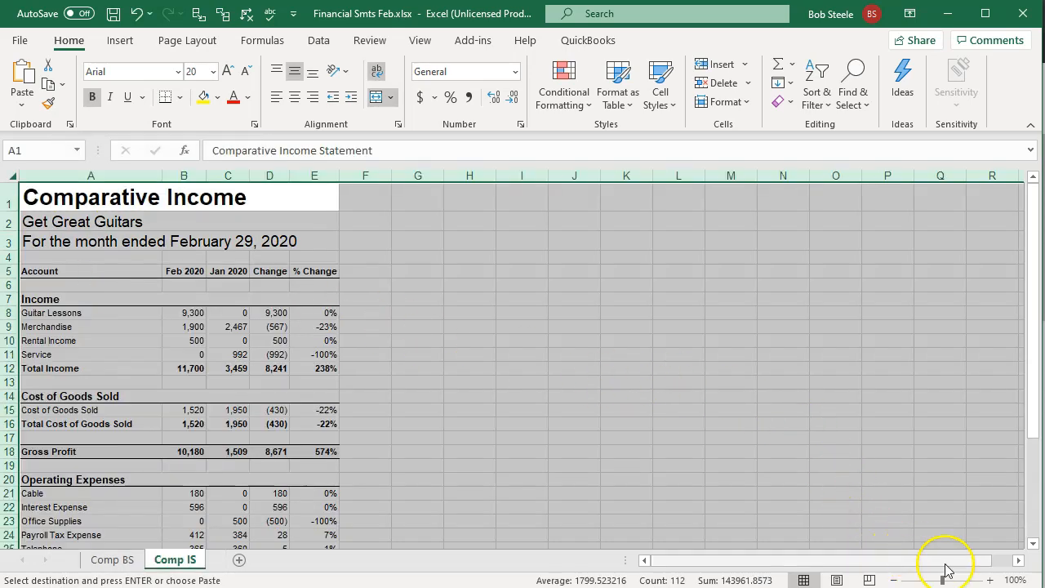
- Set the zoom of the Comp IS worksheet to 150% and save the workbook
left_click(990, 581)
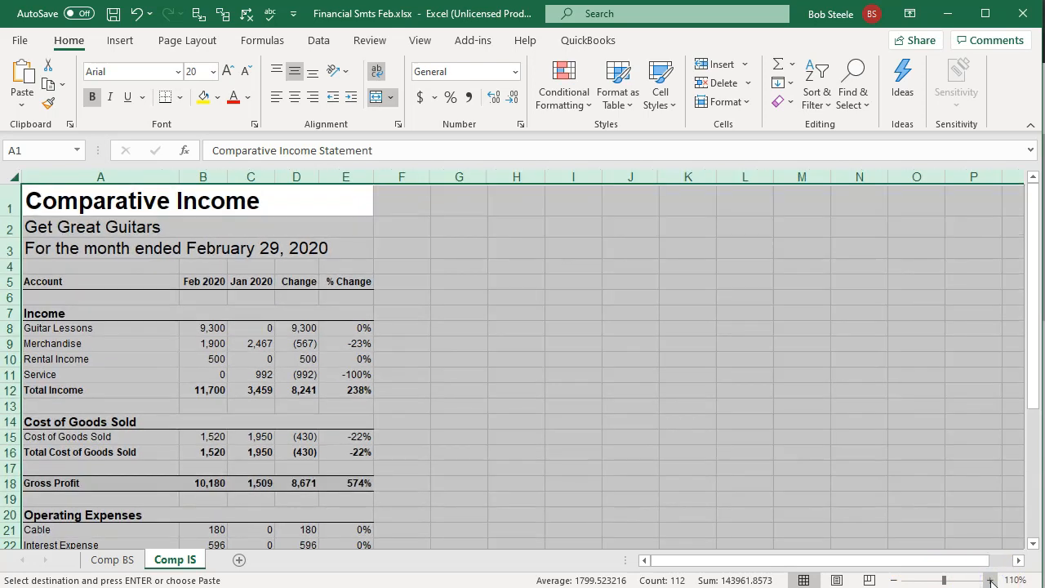
left_click(990, 580)
left_click(990, 580)
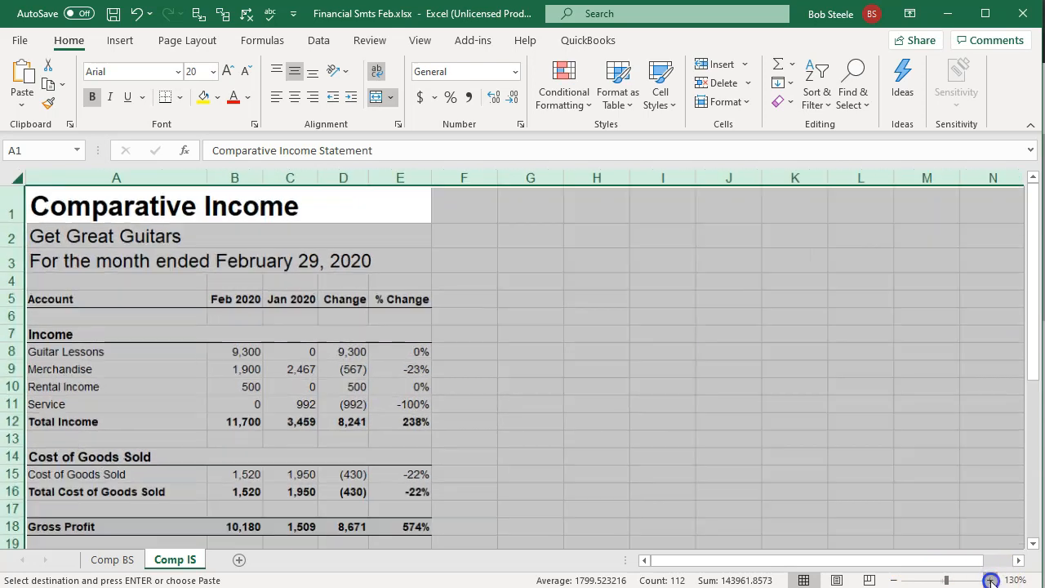
left_click(991, 580)
left_click(990, 581)
left_click(361, 466)
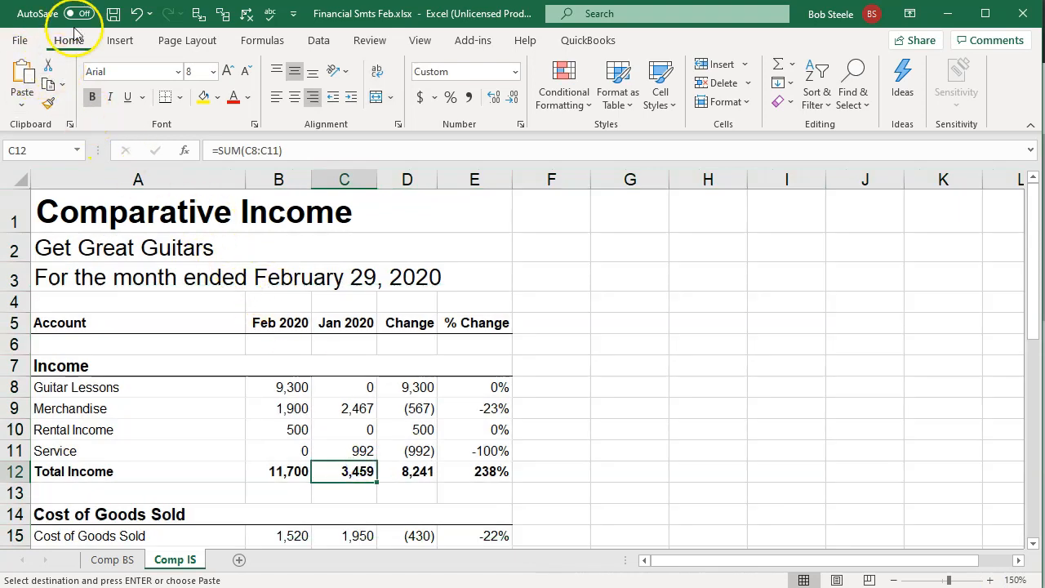
left_click(113, 14)
- Return to the browser and export the February 2020 Journal Report to Excel
left_click(945, 14)
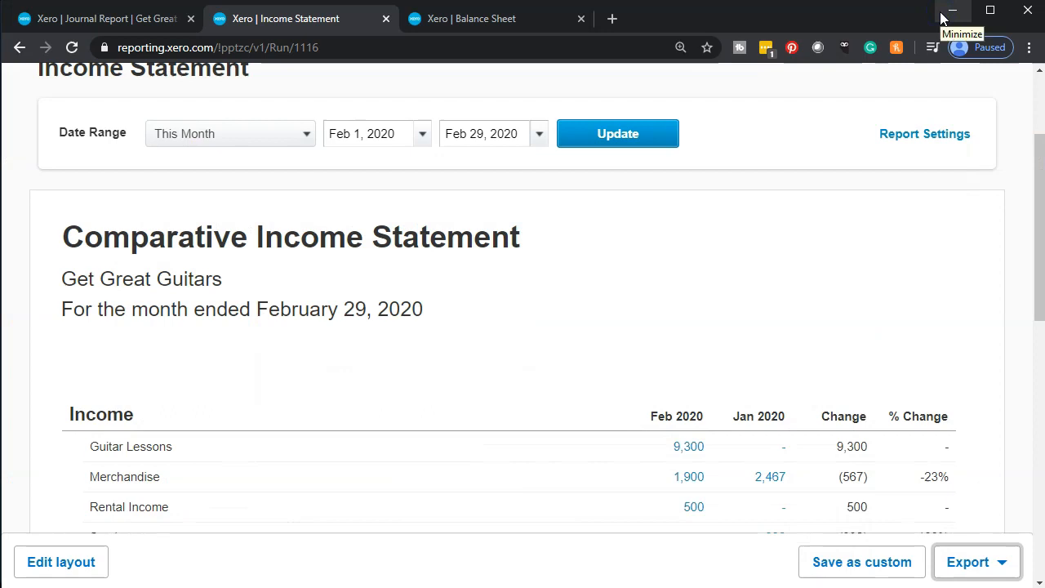
left_click(145, 18)
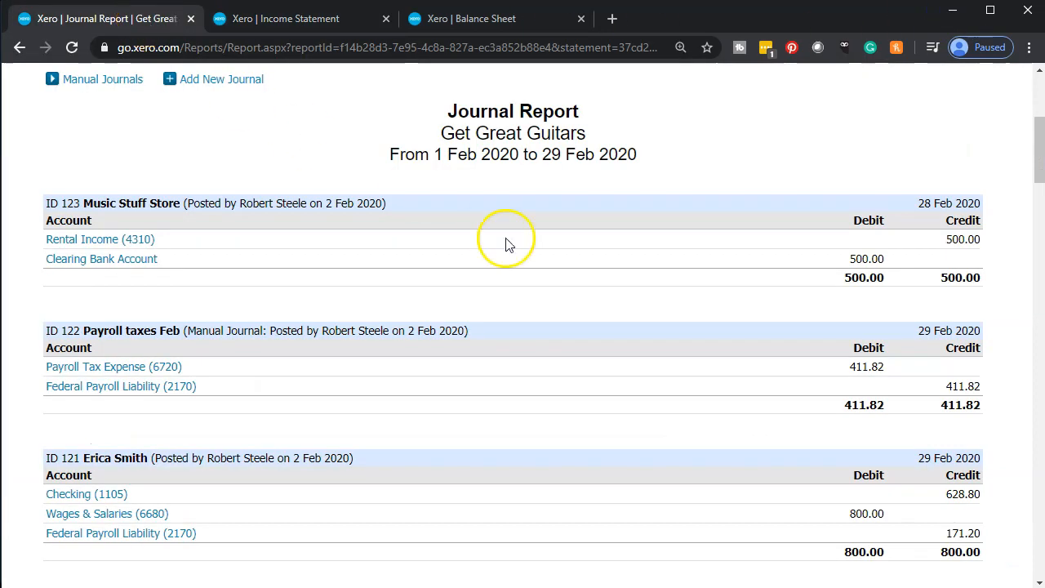
scroll(732, 369, "down", 20)
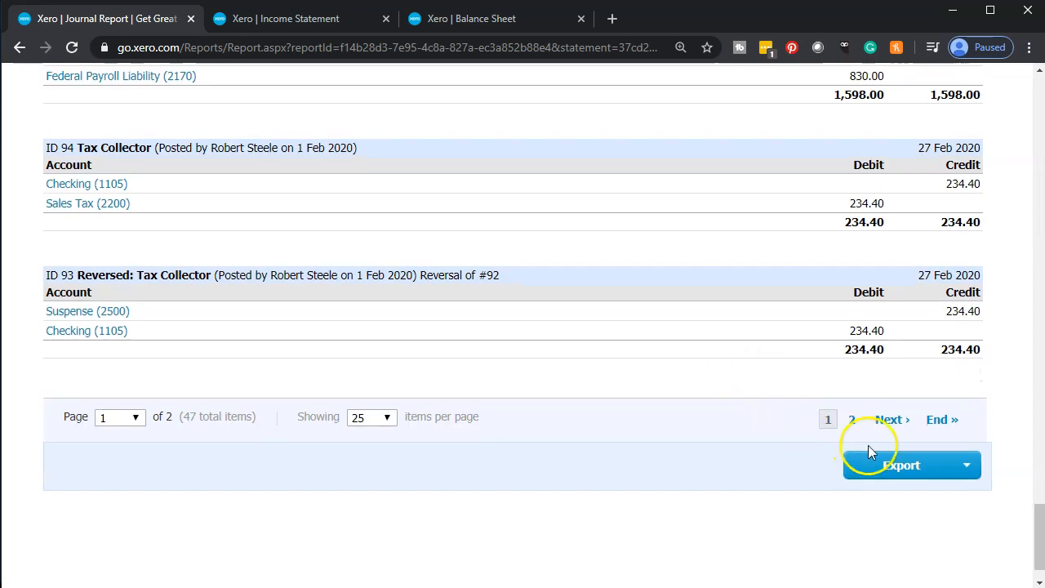
left_click(967, 463)
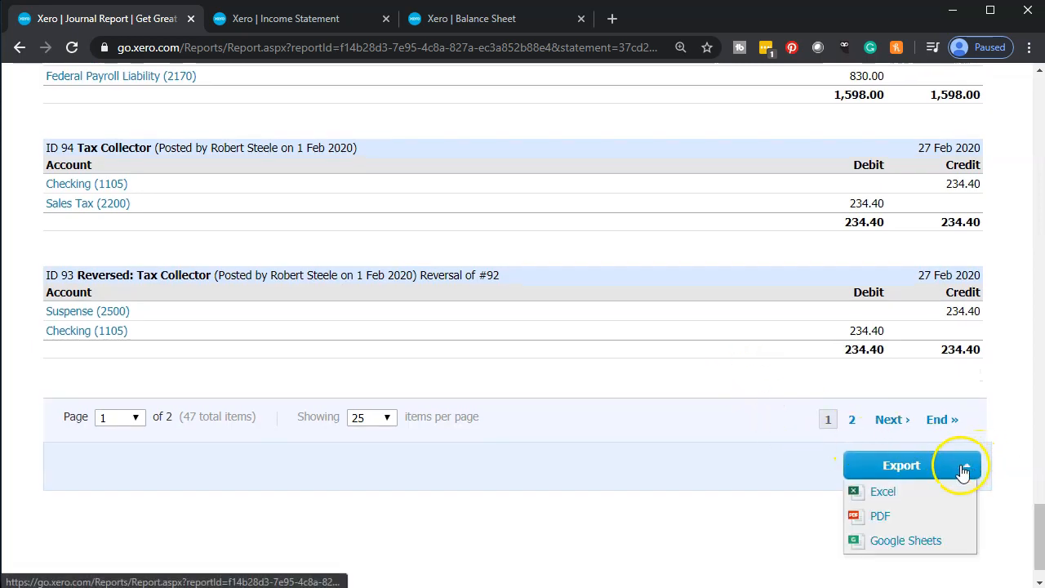
left_click(920, 490)
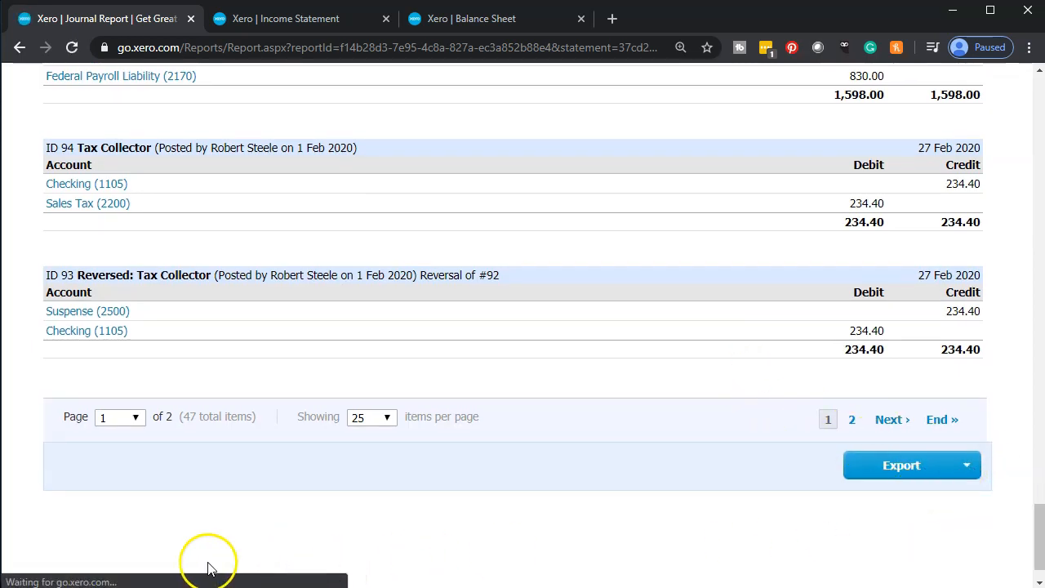
- Open the exported Journal Report in Excel and copy the entire worksheet
left_click(96, 573)
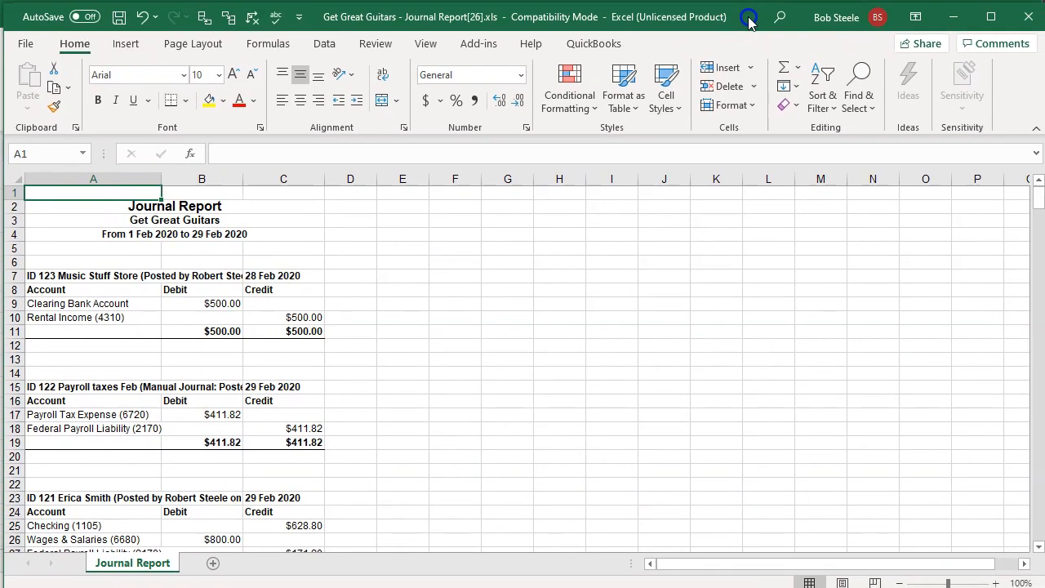
left_click(198, 289)
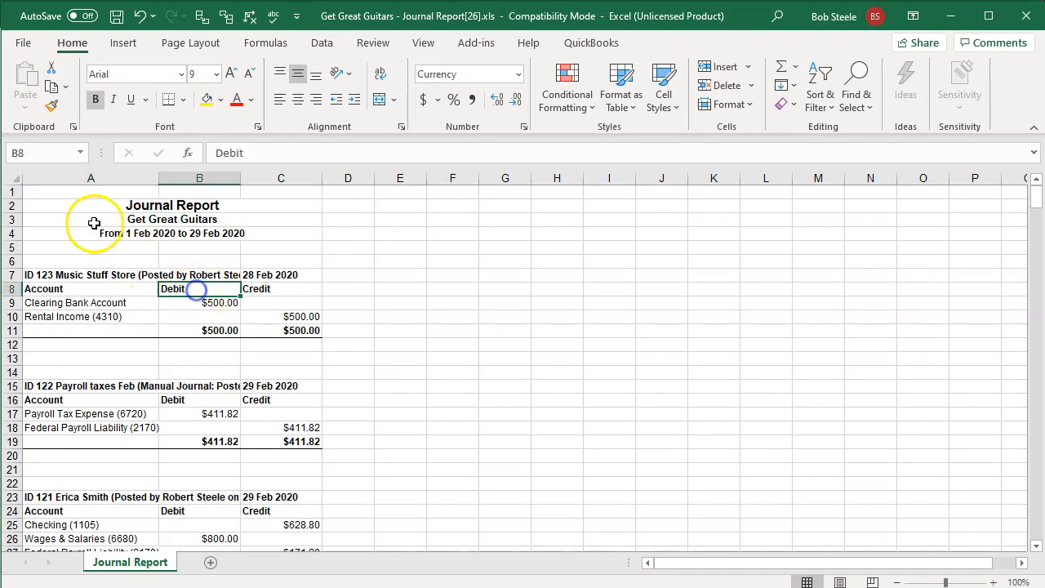
left_click(13, 177)
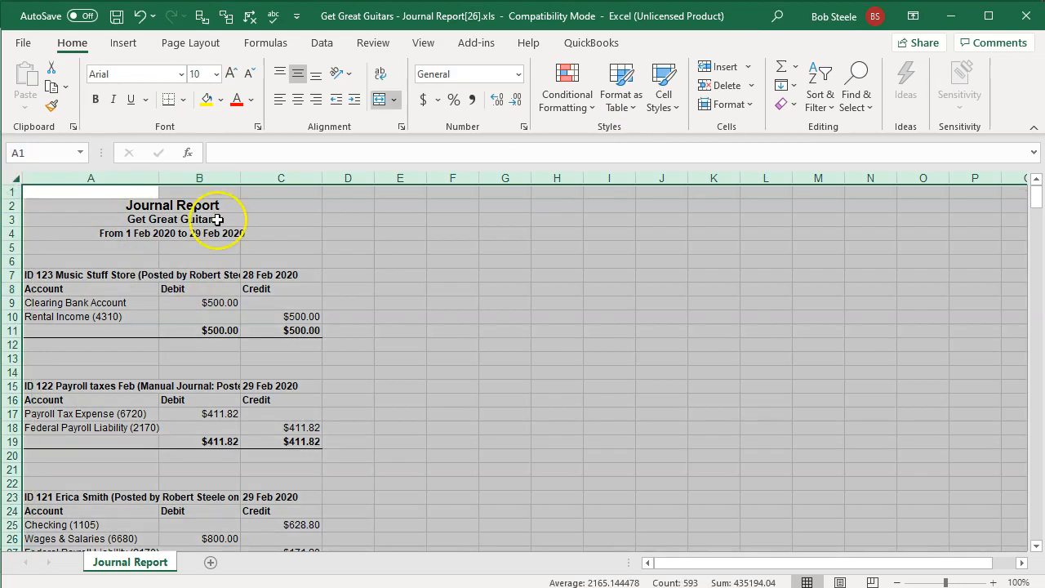
right_click(443, 256)
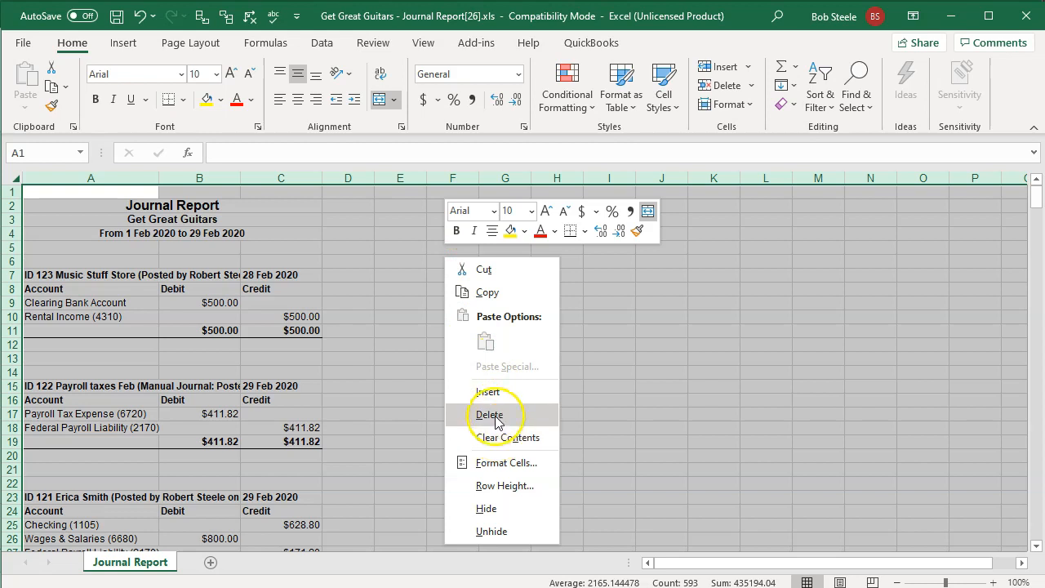
left_click(488, 293)
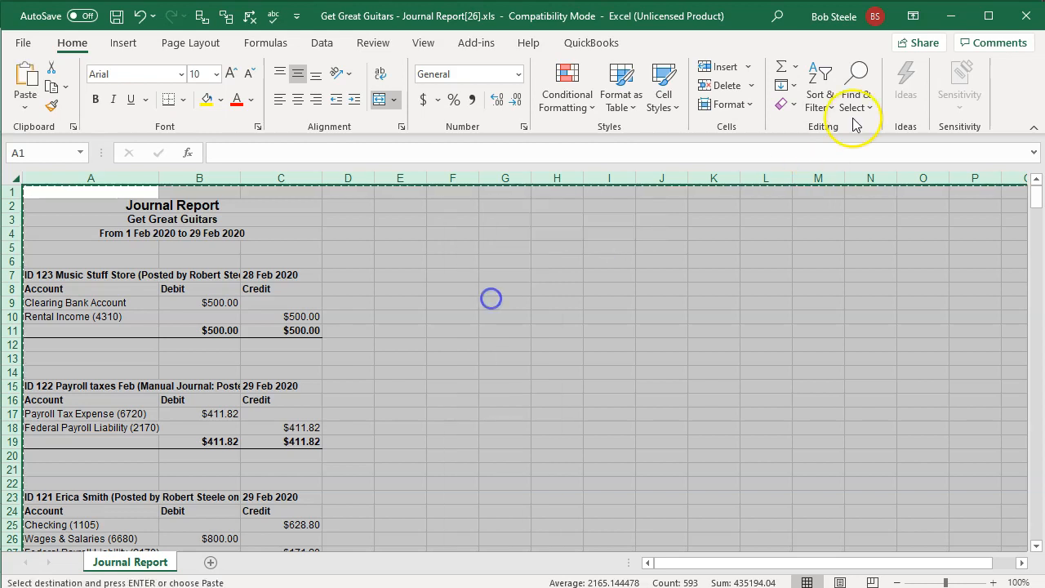
- Return to the Financial Smts Feb workbook and add a new worksheet named Journal
left_click(950, 15)
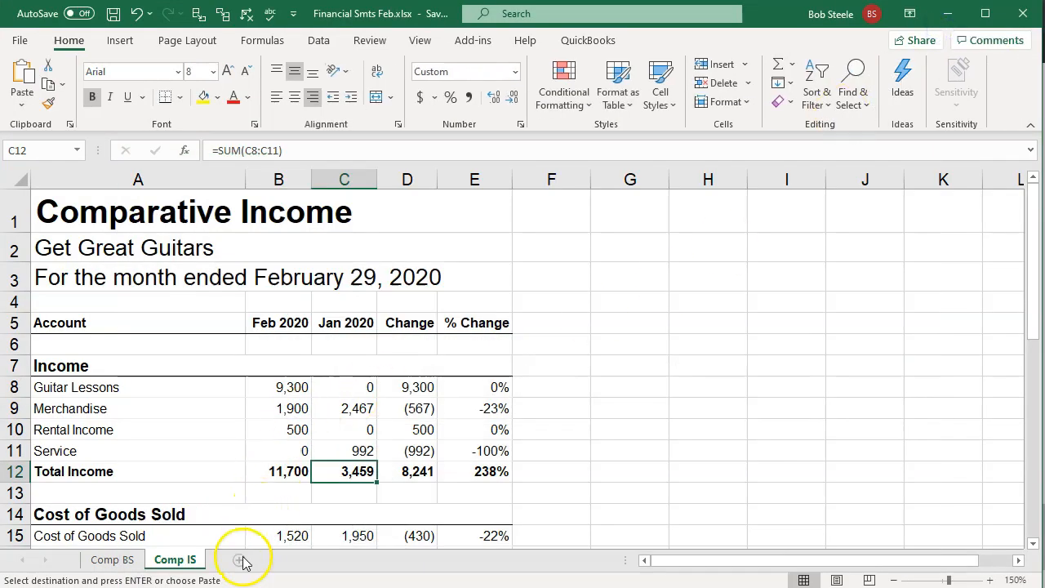
left_click(239, 560)
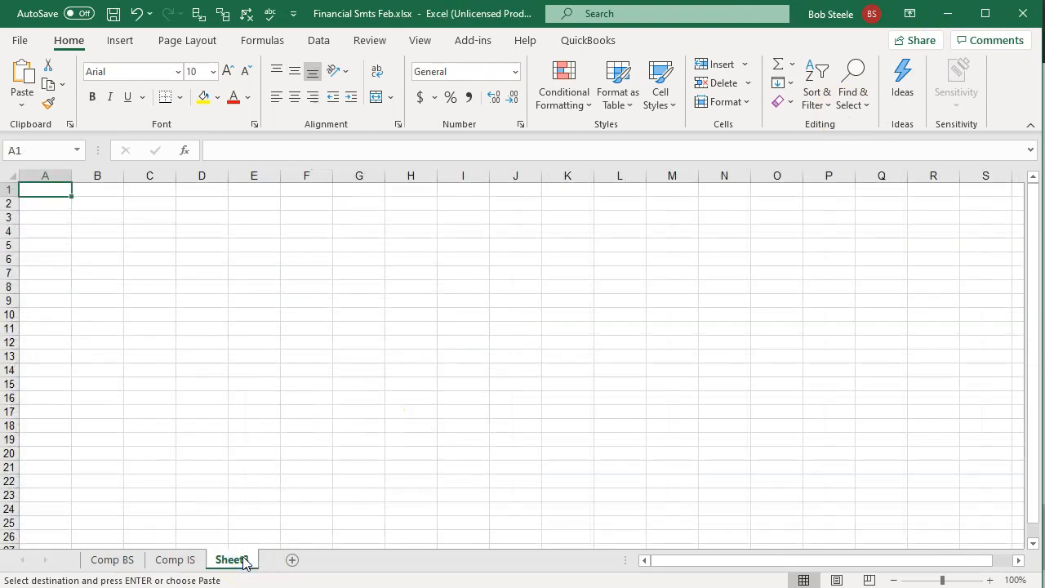
double_click(232, 560)
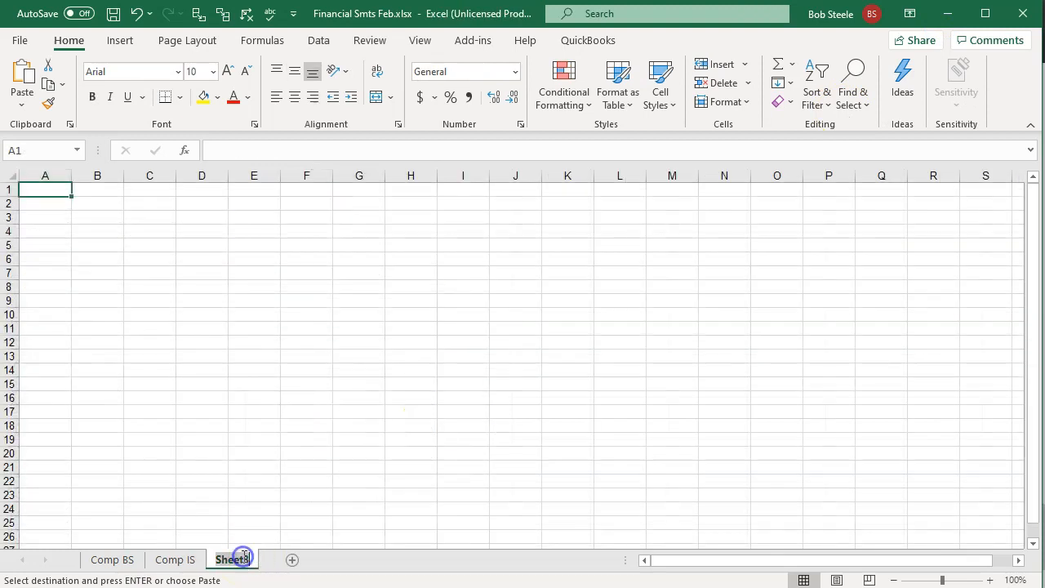
left_click(396, 352)
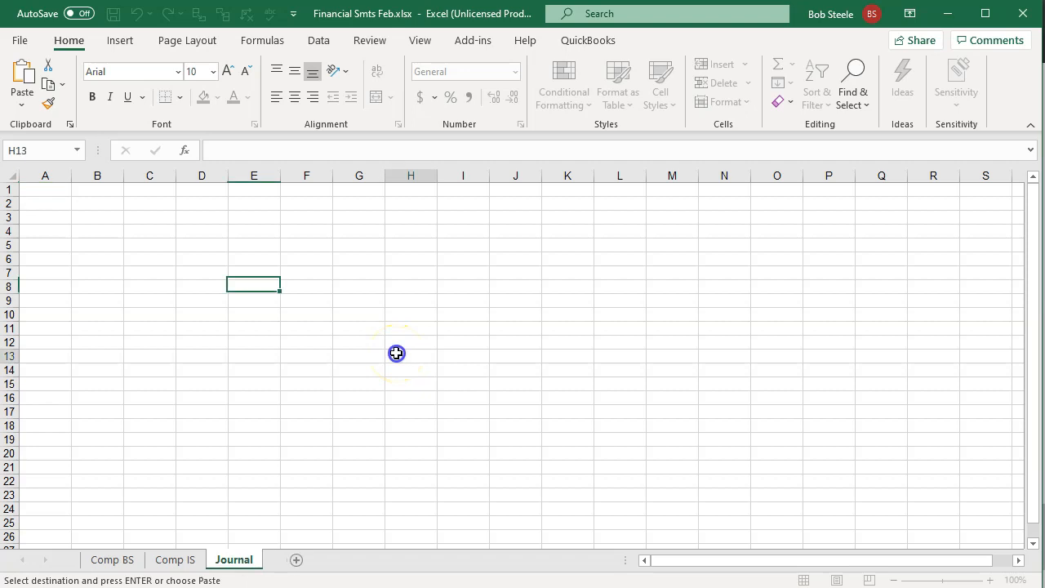
- Paste the copied Journal Report into the Journal worksheet starting at cell A1
left_click(50, 185)
right_click(51, 185)
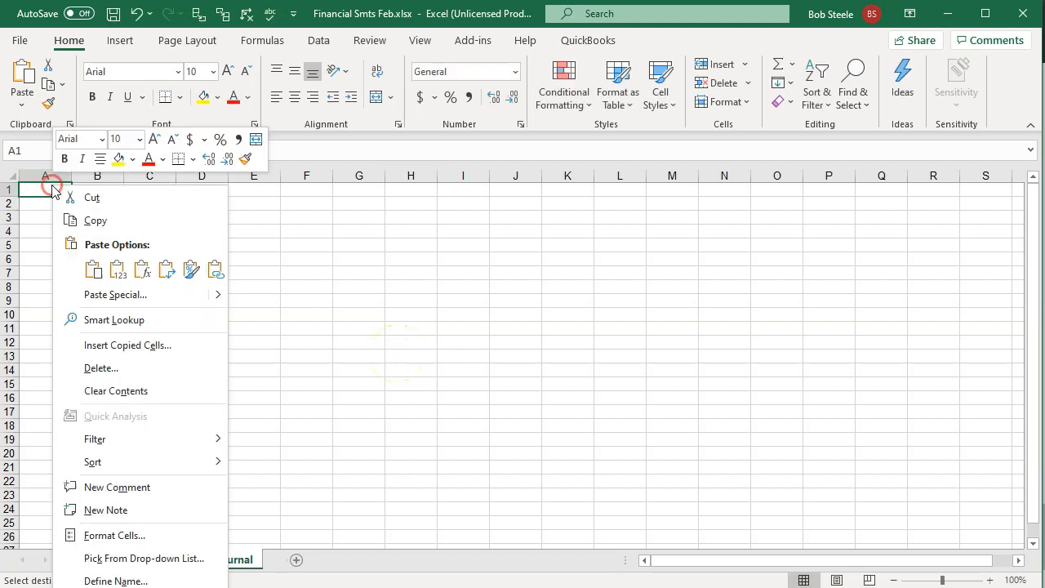
left_click(95, 266)
left_click(456, 369)
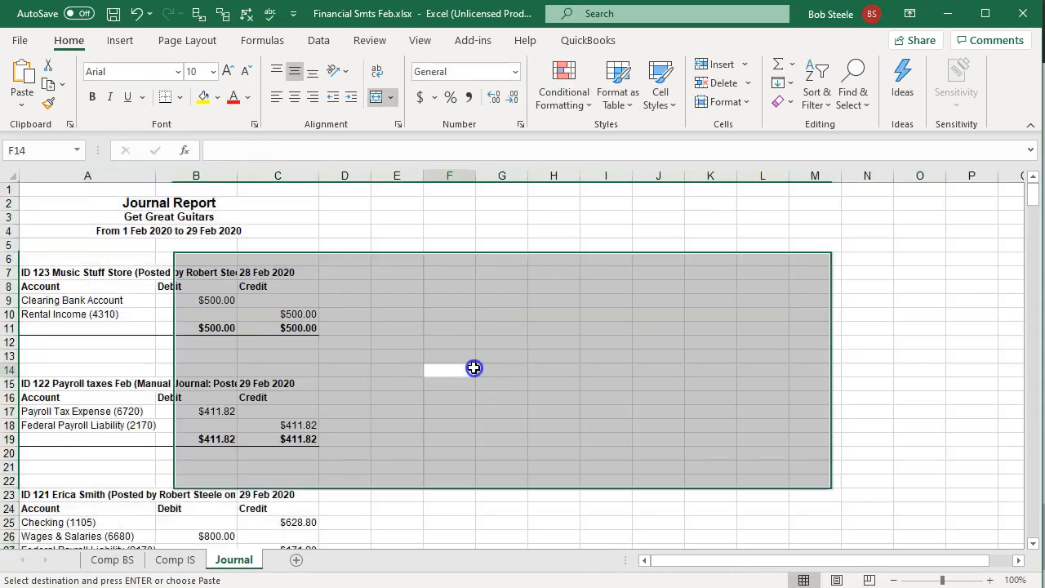
- Set the zoom of the Journal worksheet to 150% and save the workbook
left_click(989, 580)
left_click(988, 580)
left_click(988, 579)
left_click(989, 580)
left_click(989, 580)
left_click(415, 457)
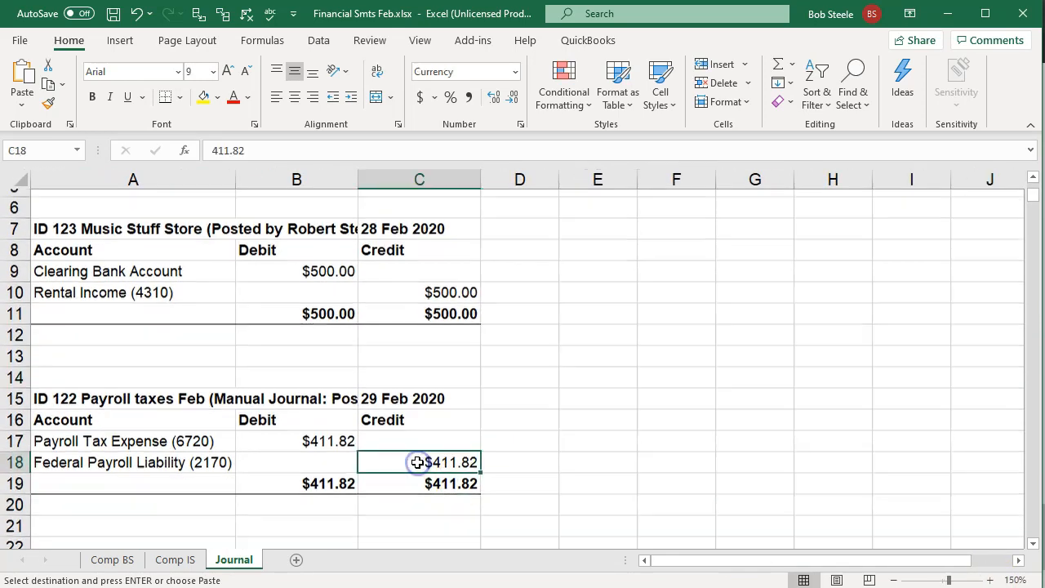
scroll(401, 446, "up", 2)
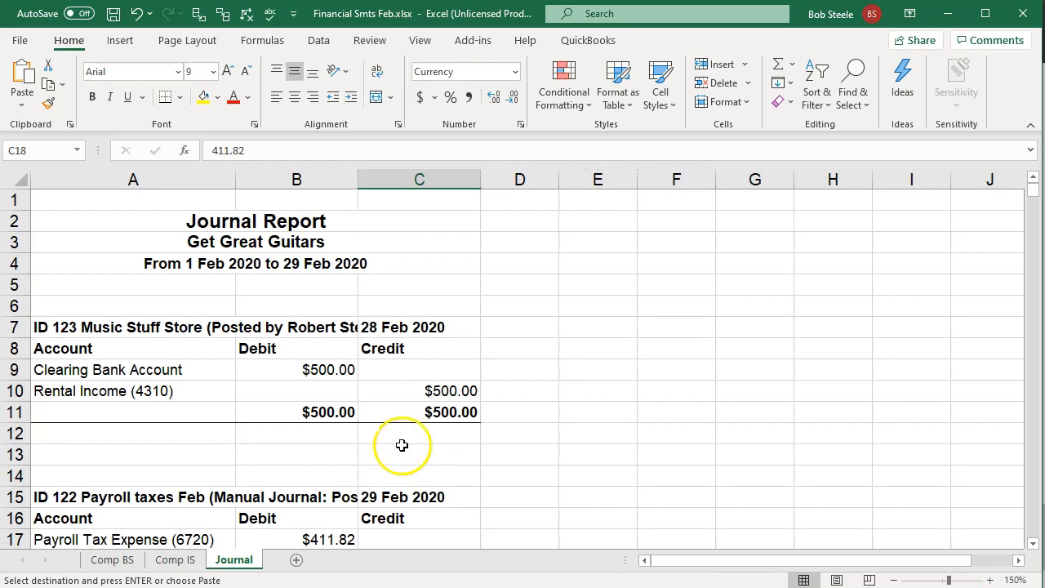
left_click(114, 14)
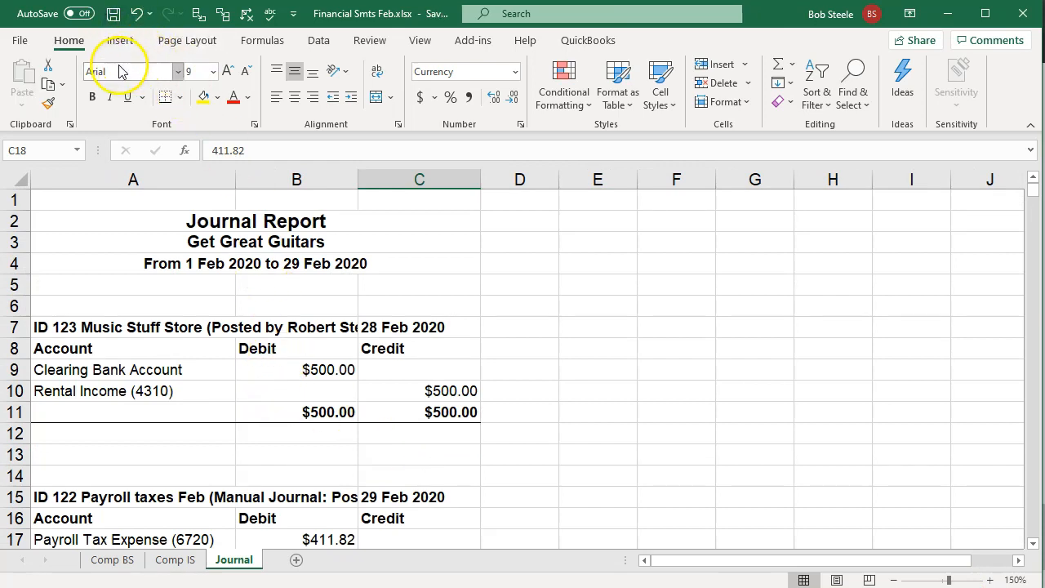
- Set the print scope to the entire workbook and review its pages in the print preview
left_click(24, 41)
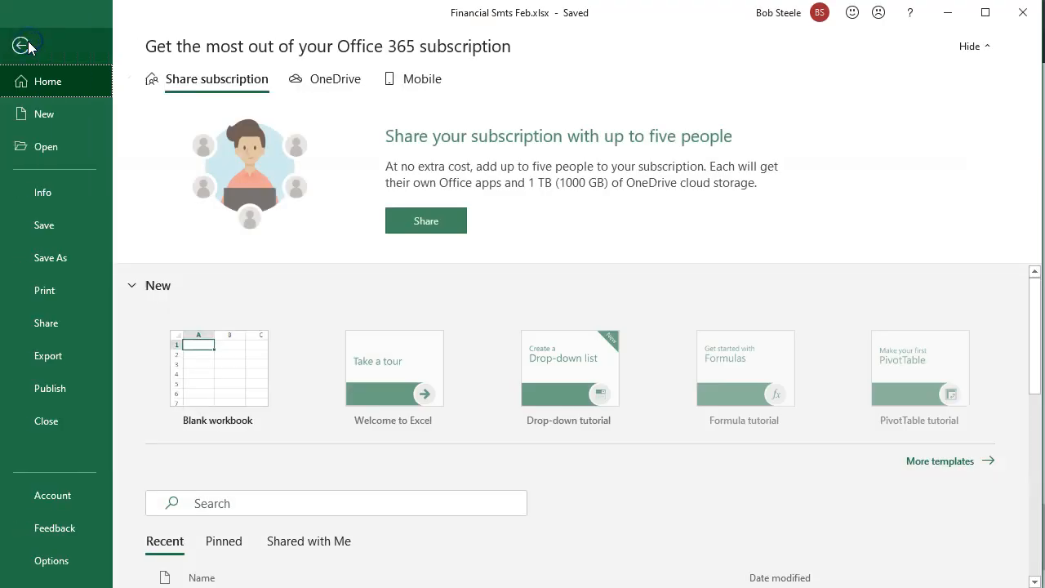
left_click(45, 300)
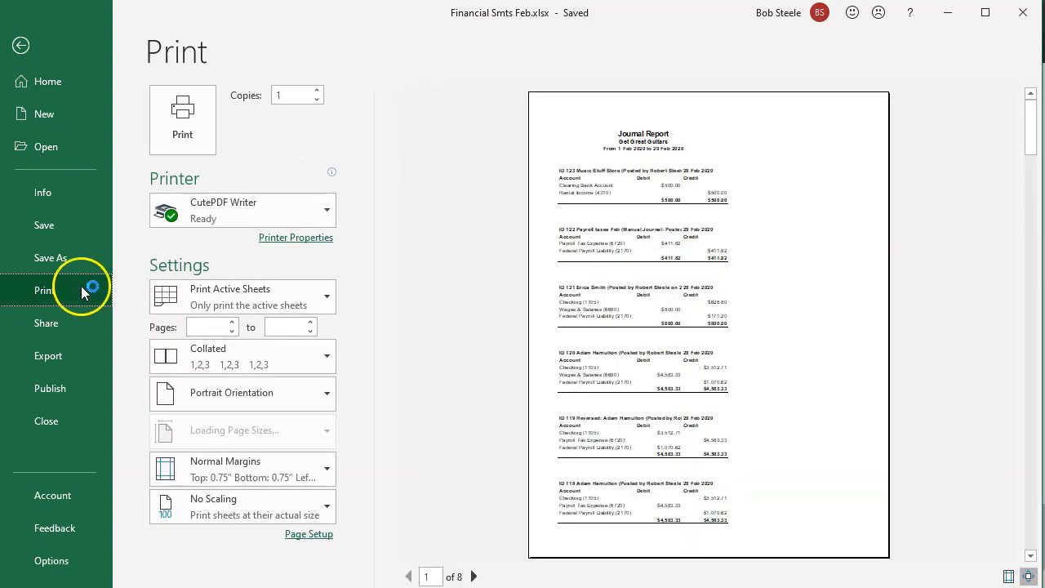
left_click(325, 297)
left_click(294, 381)
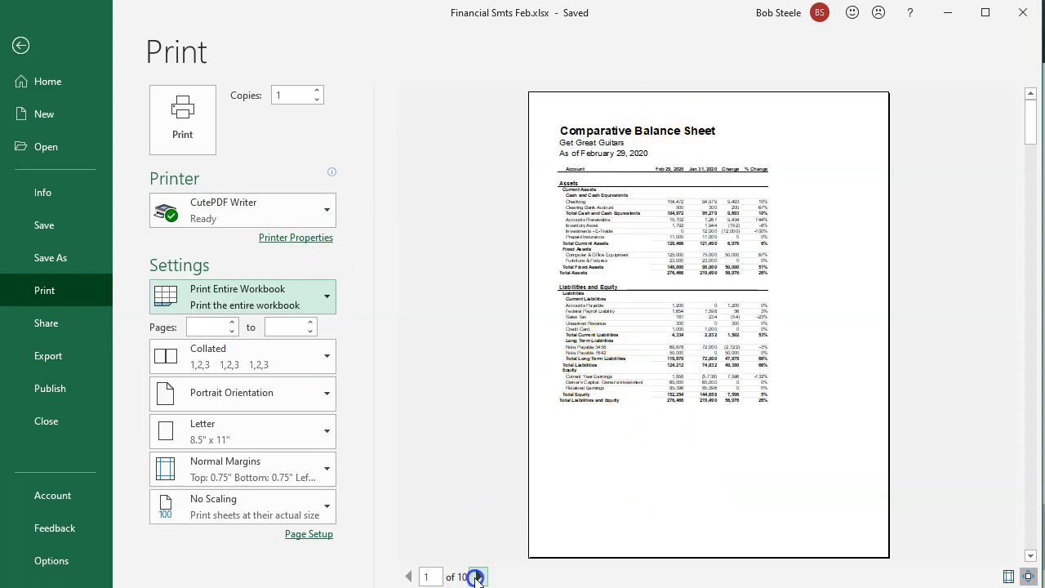
left_click(477, 577)
left_click(476, 577)
left_click(476, 577)
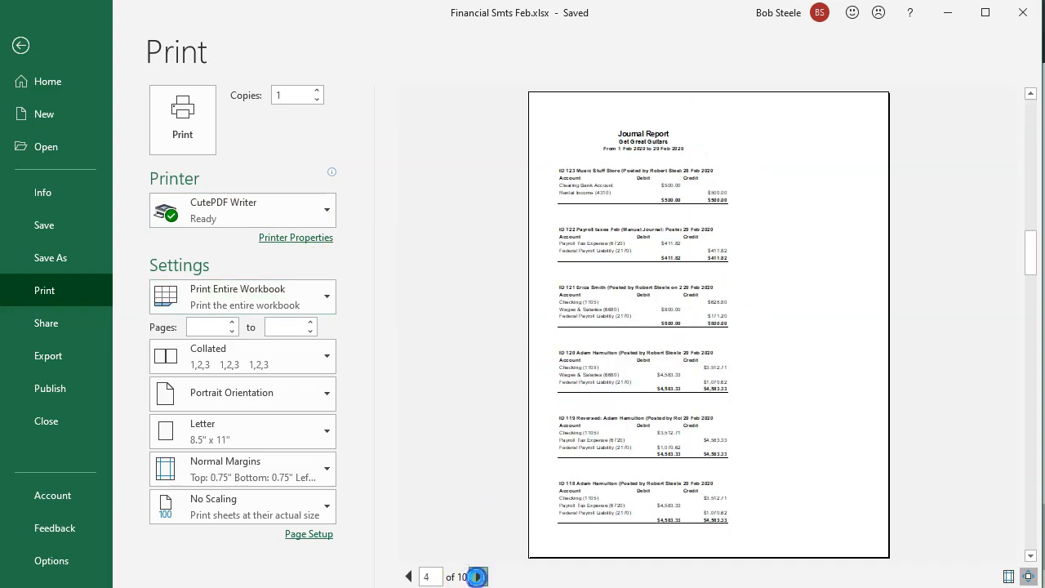
left_click(476, 577)
left_click(477, 577)
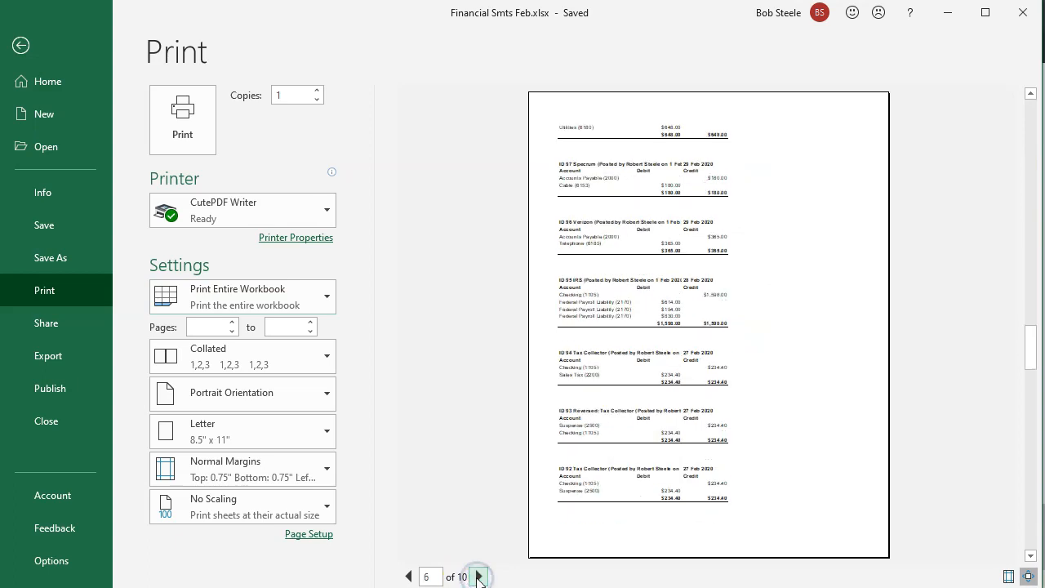
left_click(477, 577)
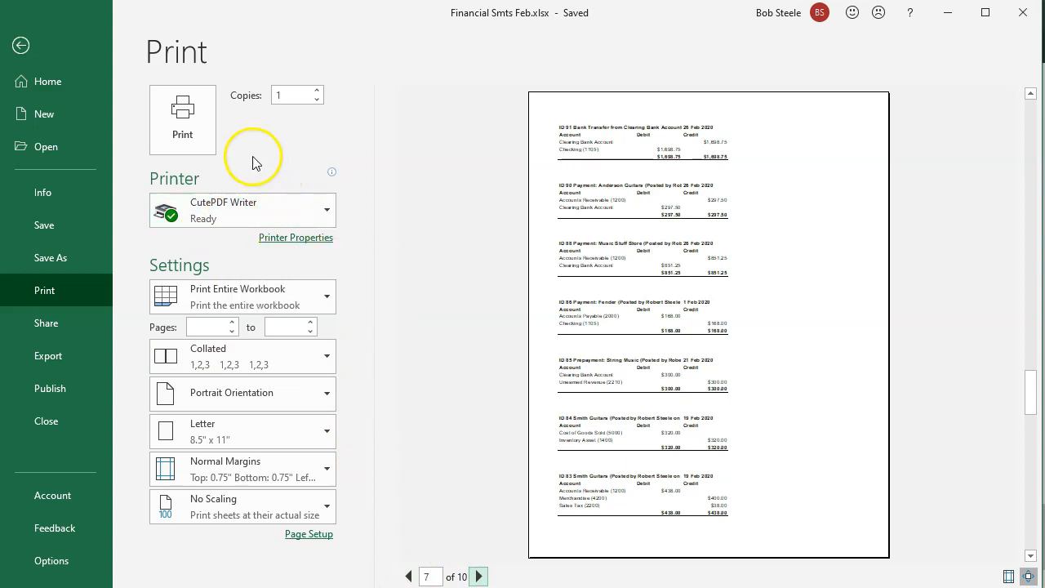
- Print the entire workbook through CutePDF Writer and save it as Financial Smts Feb.pdf in the Section 8 folder
left_click(195, 129)
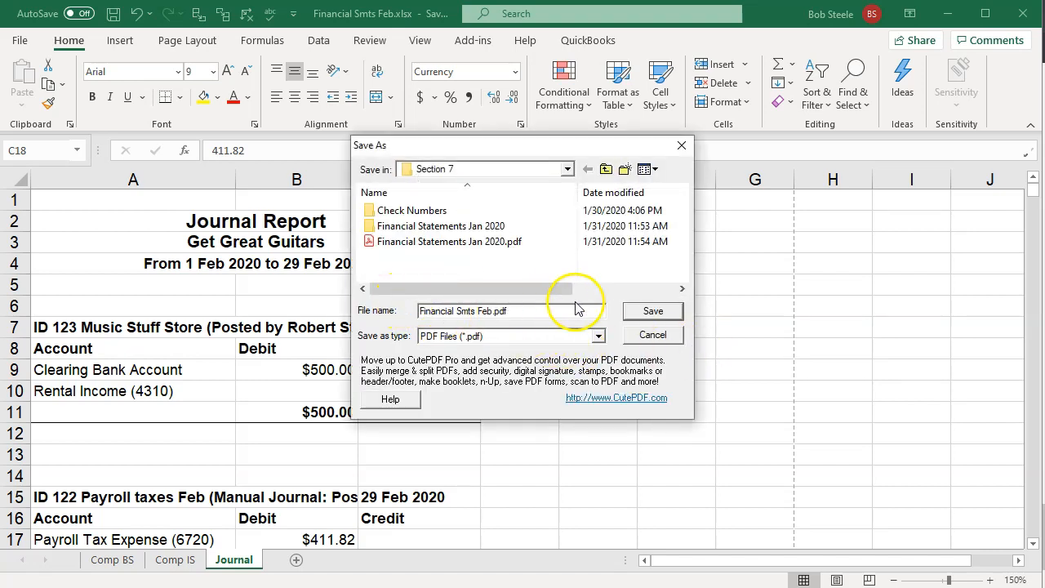
left_click(653, 312)
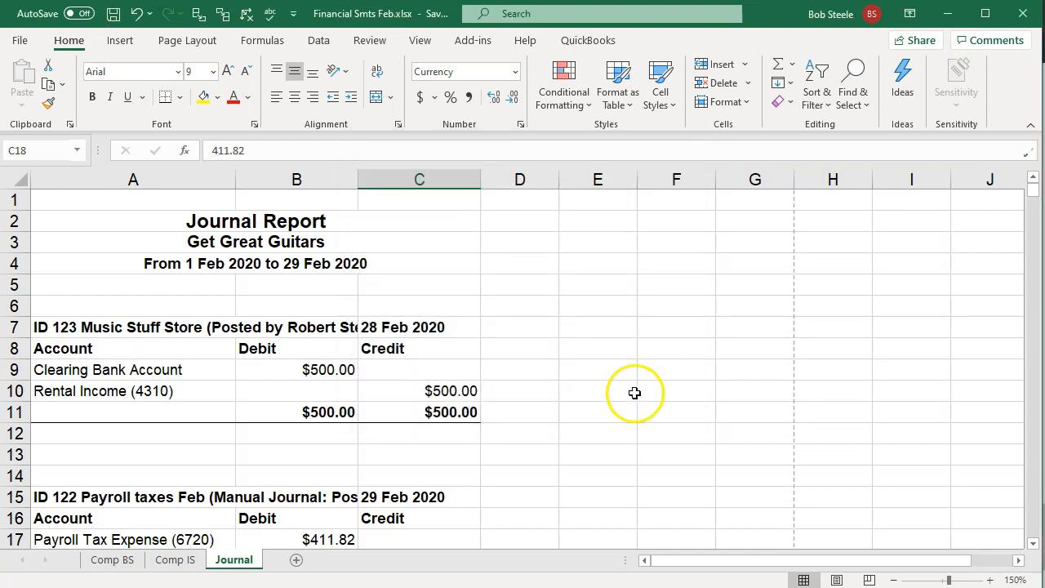
- Switch to the Section 8 folder in File Explorer, widen its window and inspect the saved February statement files
key("alt+Tab")
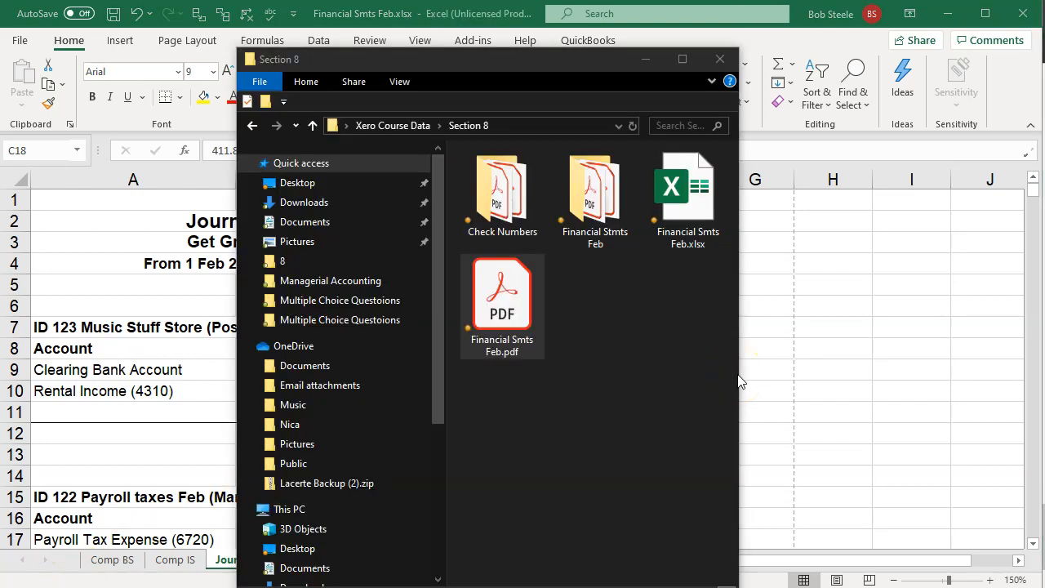
left_click_drag(739, 373, 1012, 352)
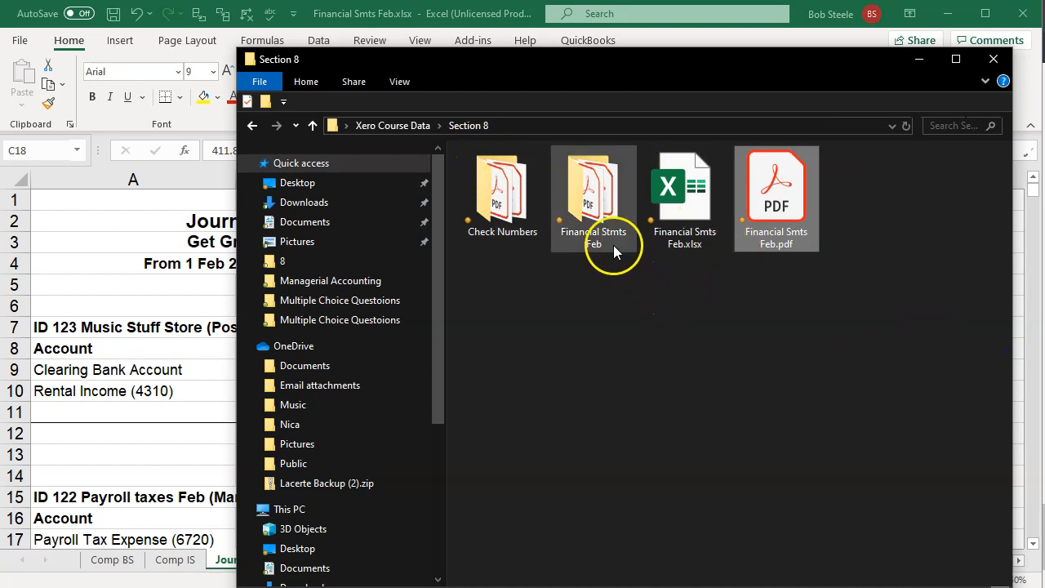
mouse_move(606, 234)
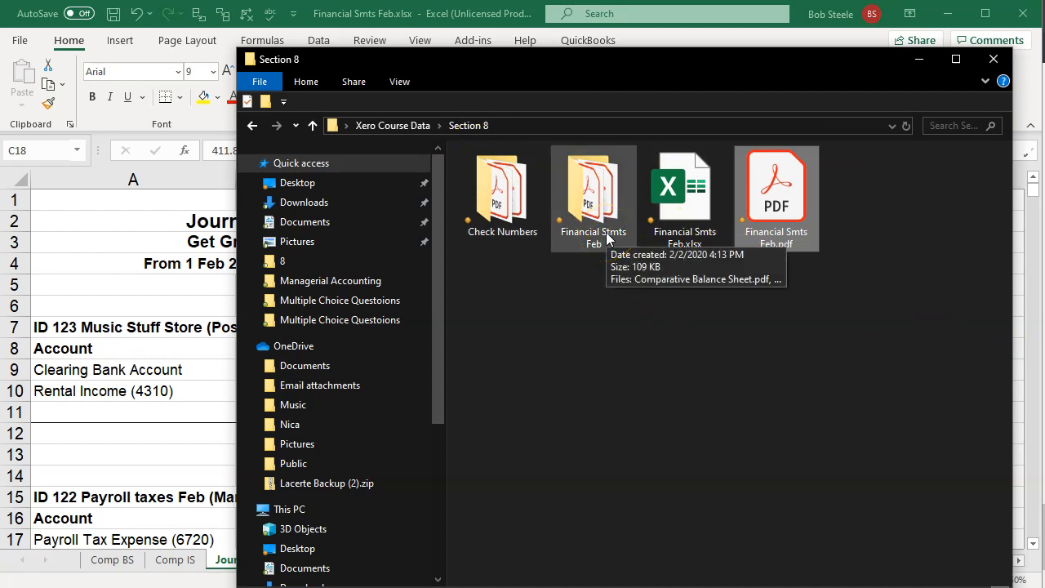
left_click(662, 213)
mouse_move(662, 210)
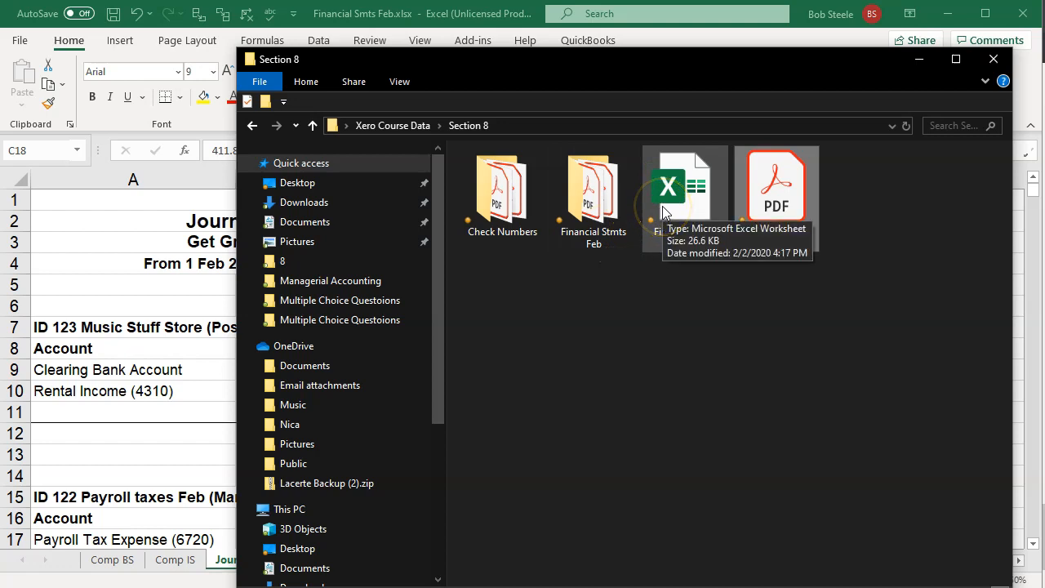
double_click(662, 213)
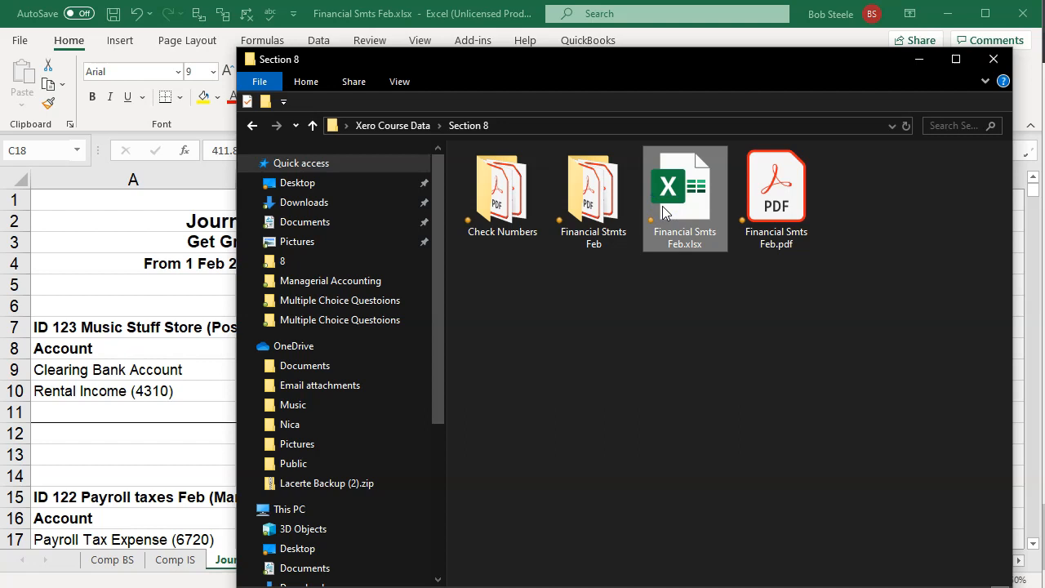
- Open Financial Smts Feb.pdf and examine its balance sheet, income statement and journal pages with the tools pane collapsed
left_click(816, 209)
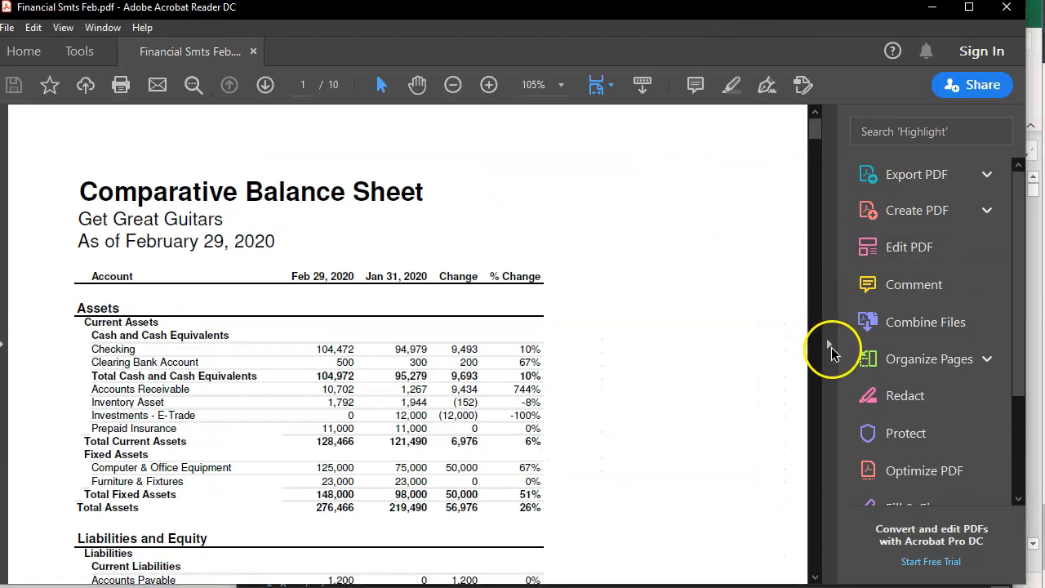
left_click(828, 347)
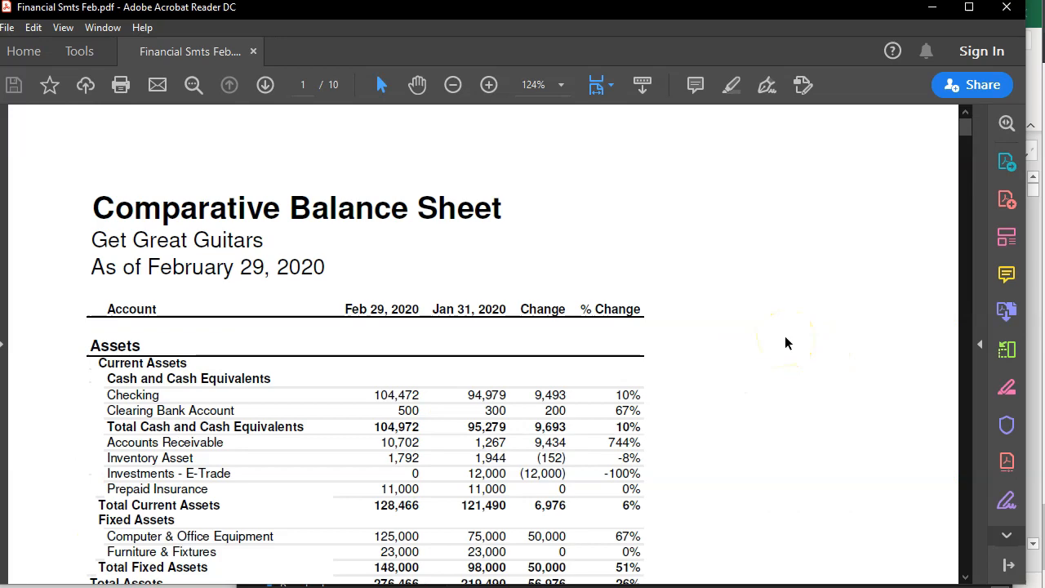
scroll(785, 342, "down", 10)
scroll(784, 343, "down", 20)
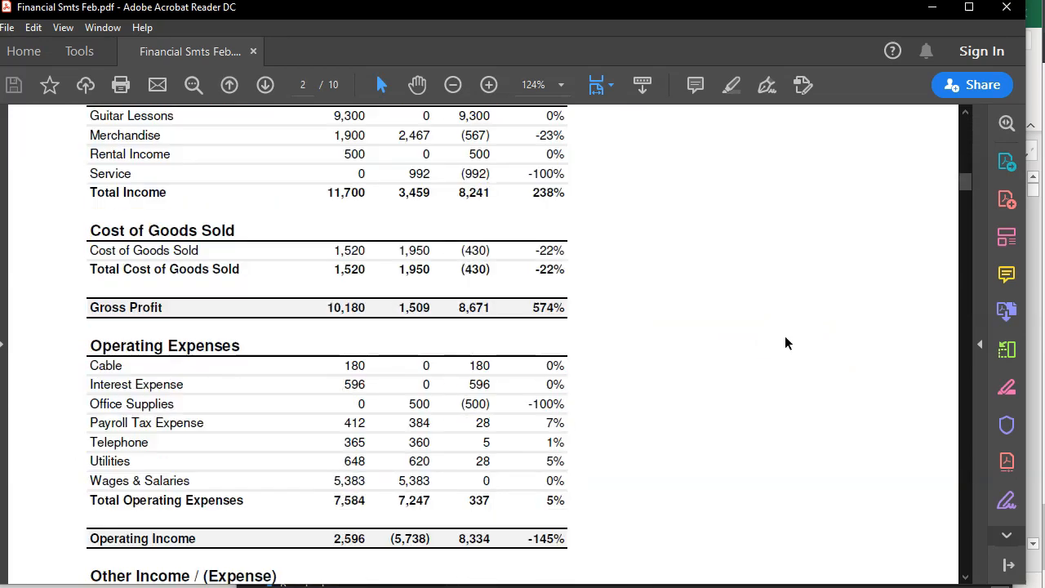
scroll(785, 343, "down", 5)
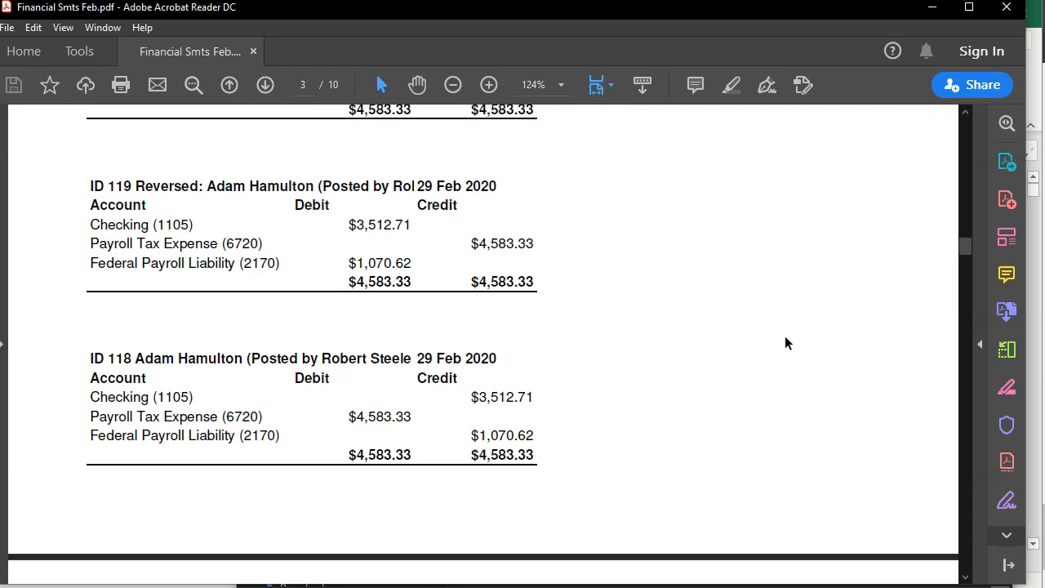
scroll(785, 338, "down", 6)
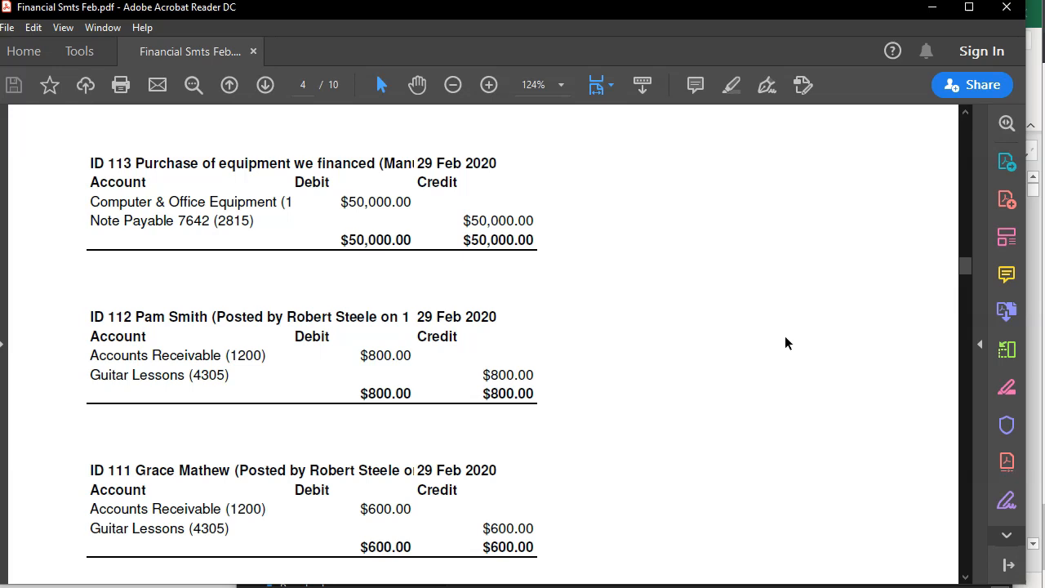
scroll(785, 337, "down", 10)
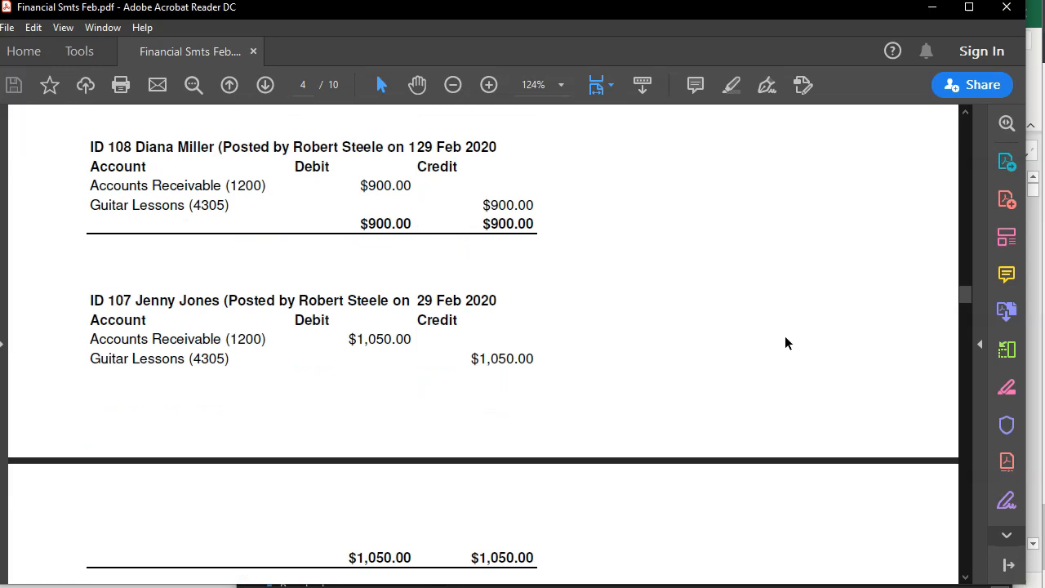
scroll(785, 337, "down", 5)
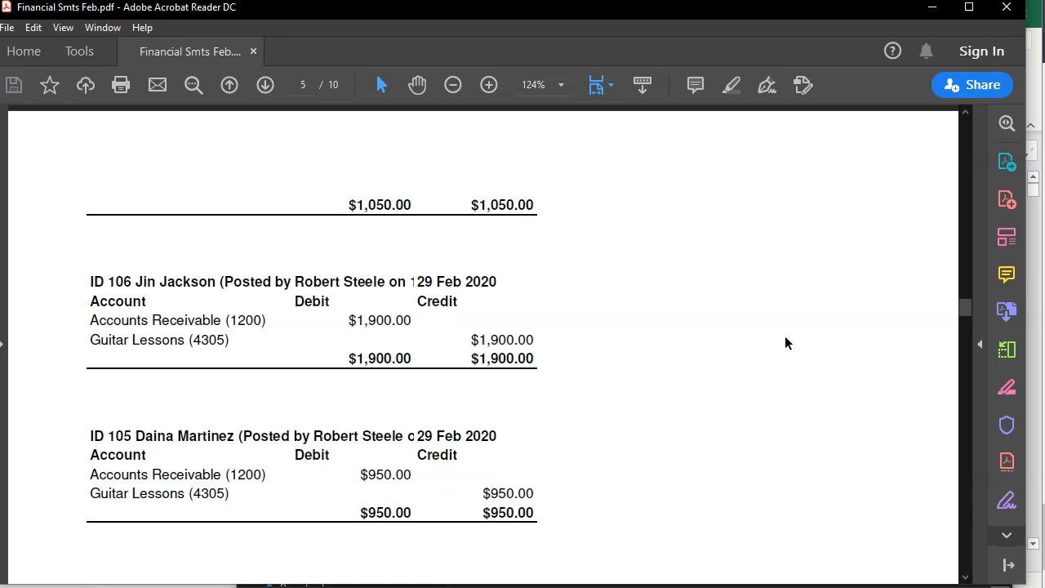
scroll(784, 342, "down", 10)
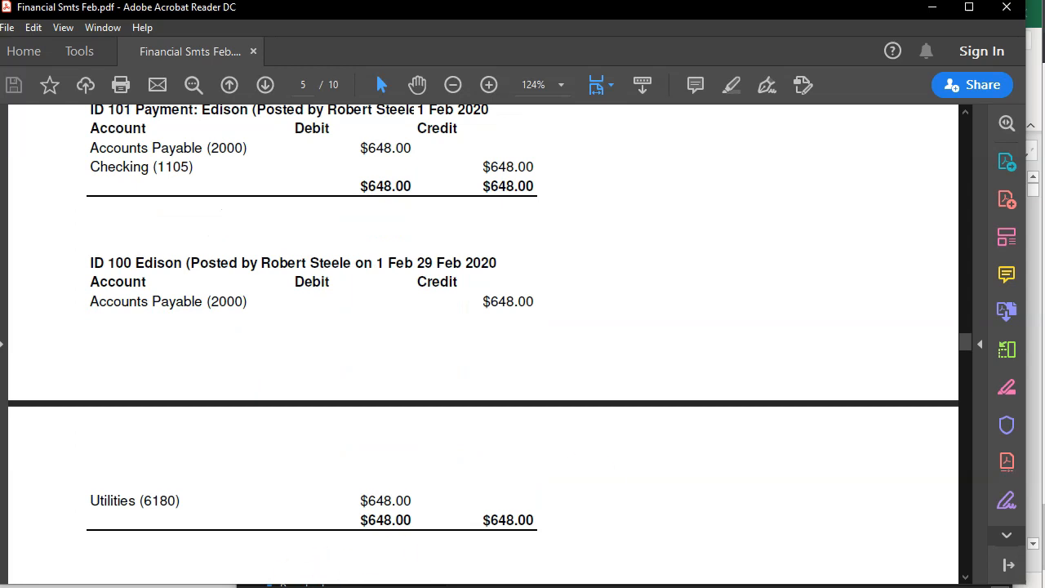